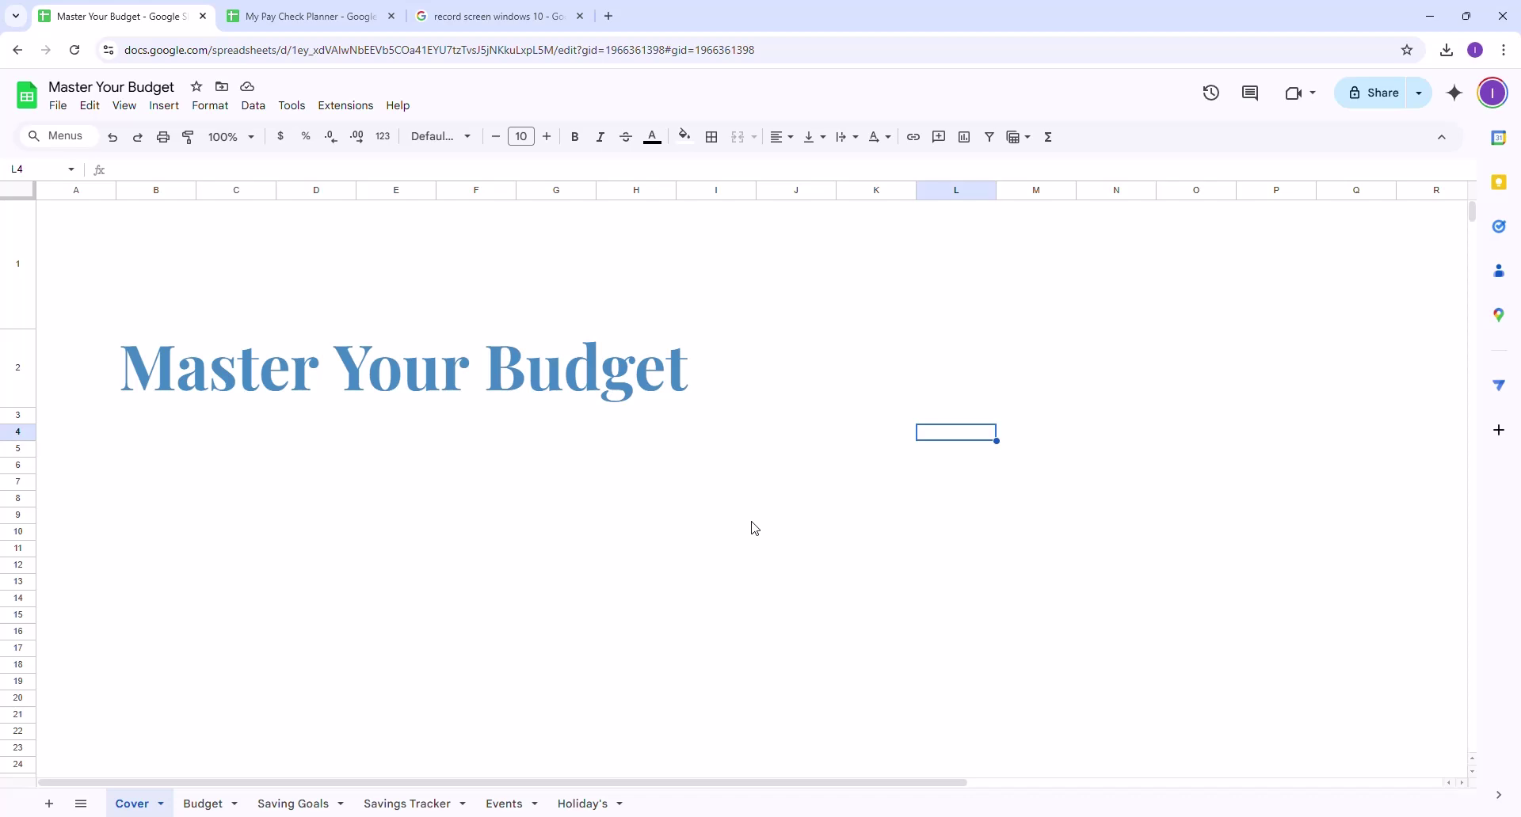
Compare the Cover sheet of Master Your Budget with the Dashboard of the My Pay Check Planner spreadsheet
click(287, 16)
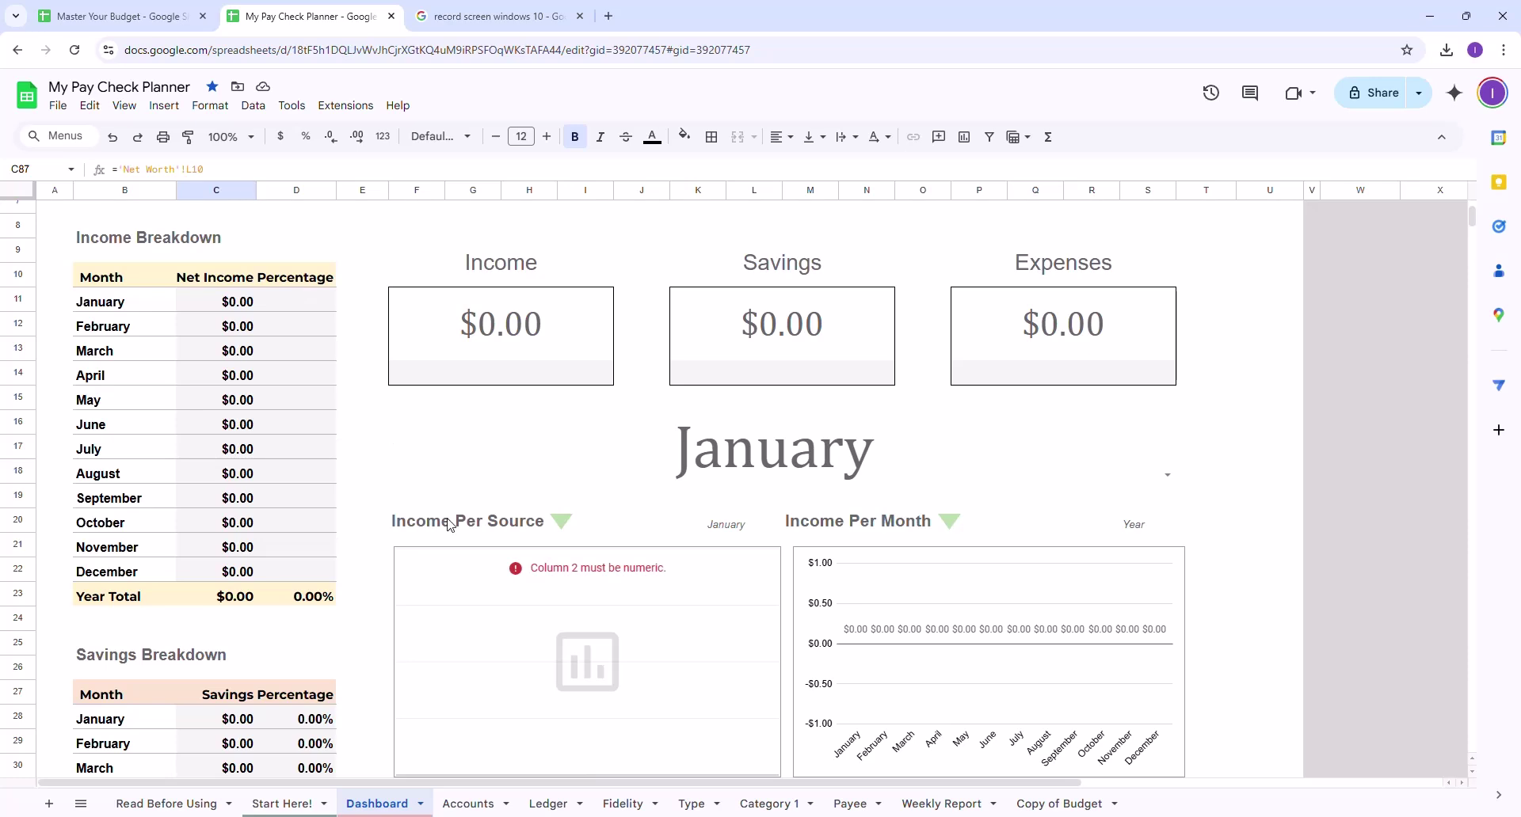
click(90, 28)
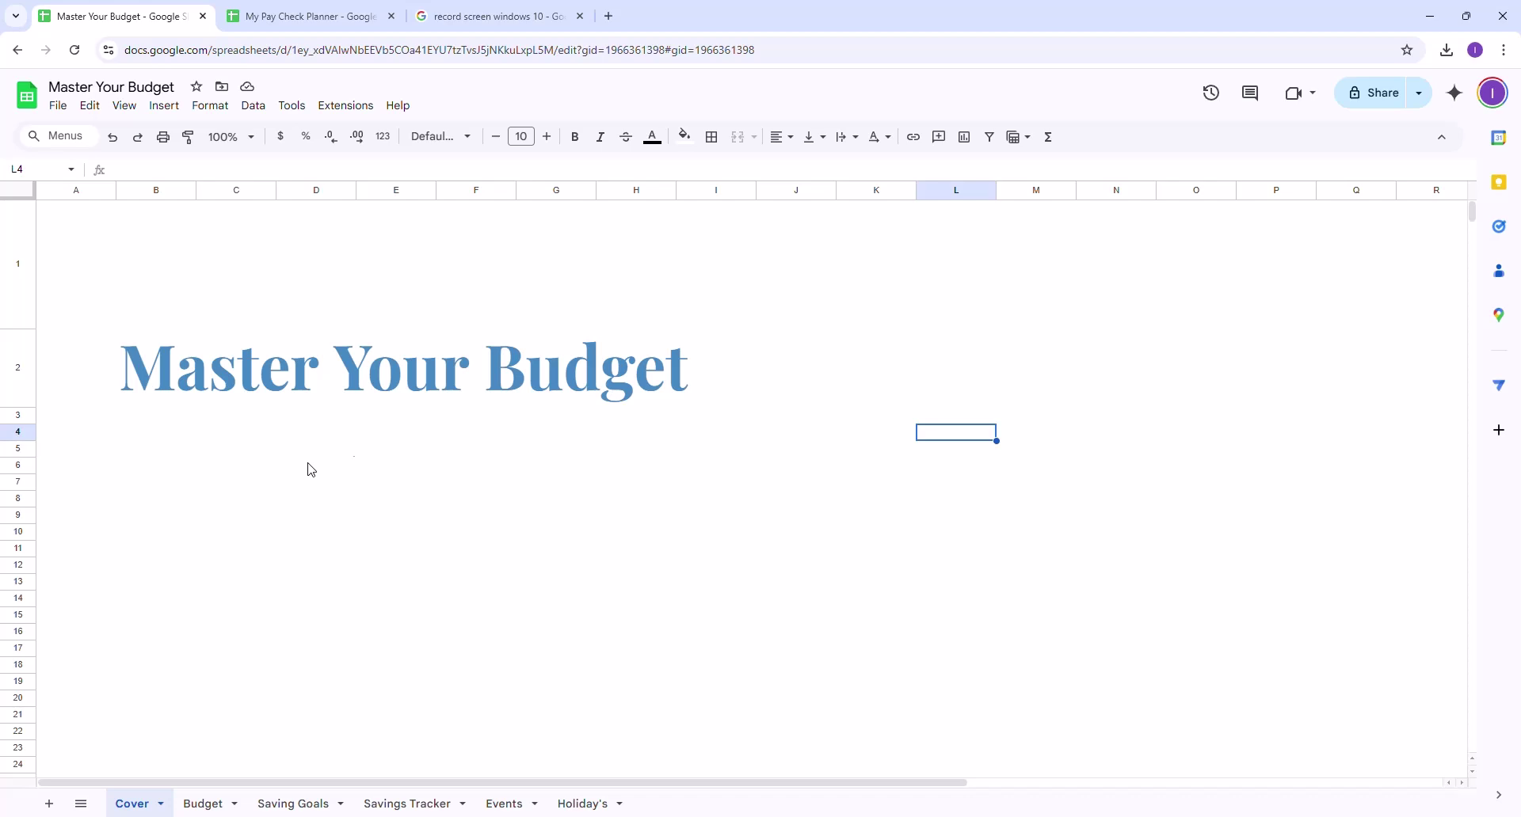
click(315, 17)
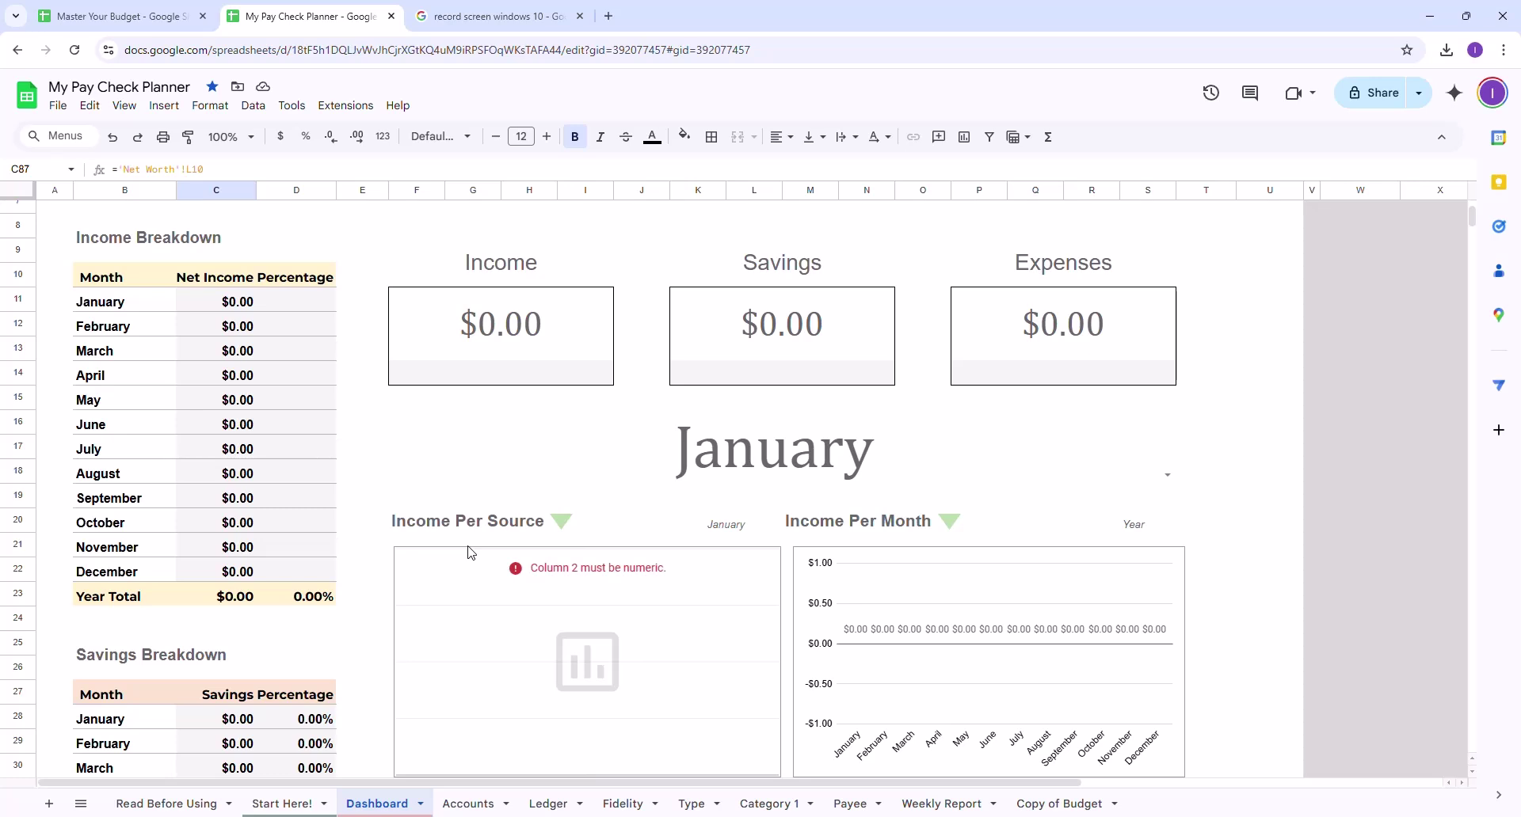
click(143, 31)
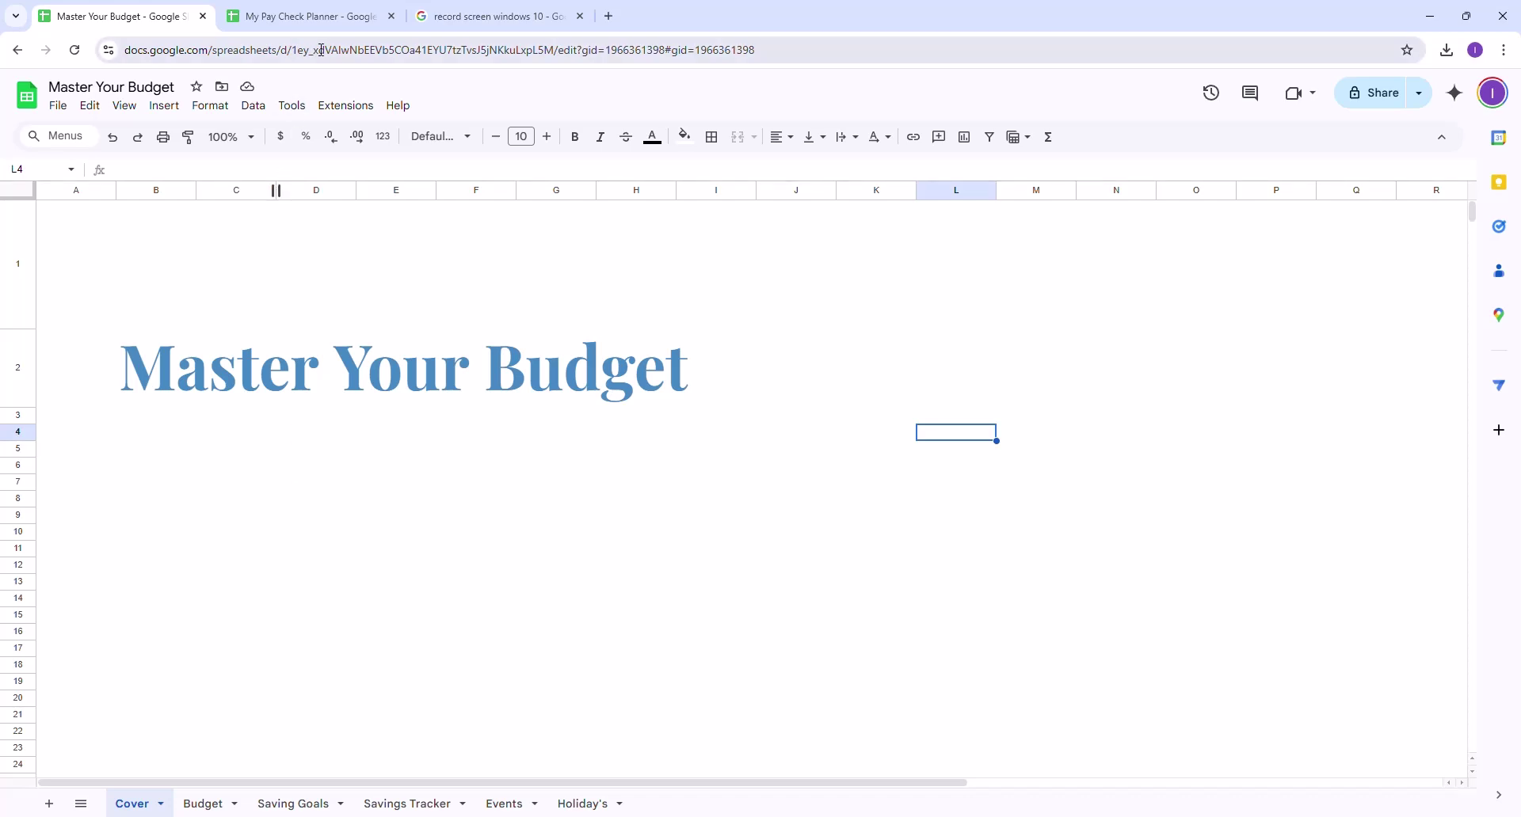
click(316, 22)
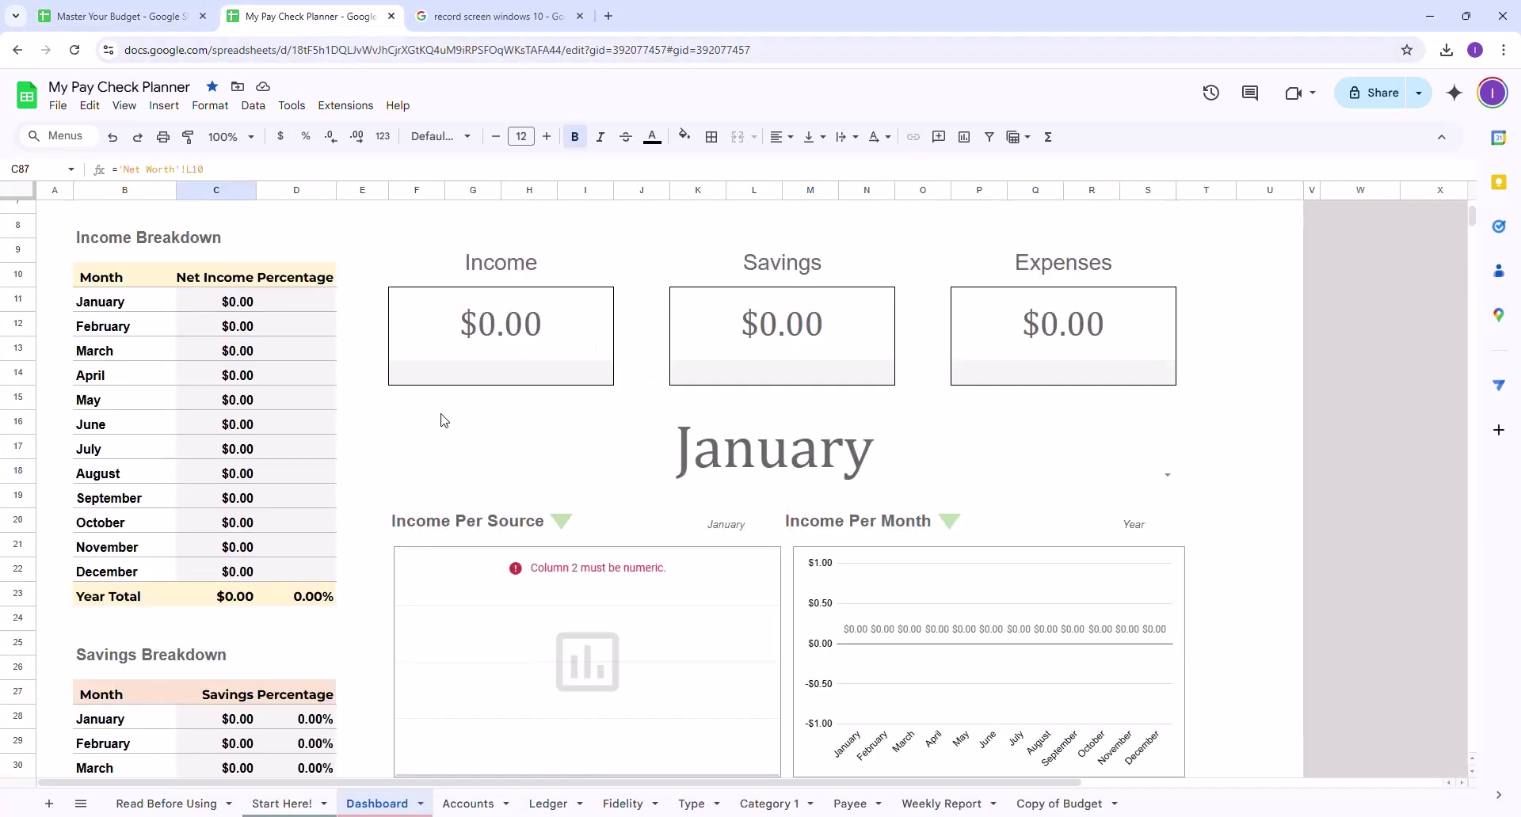
click(137, 20)
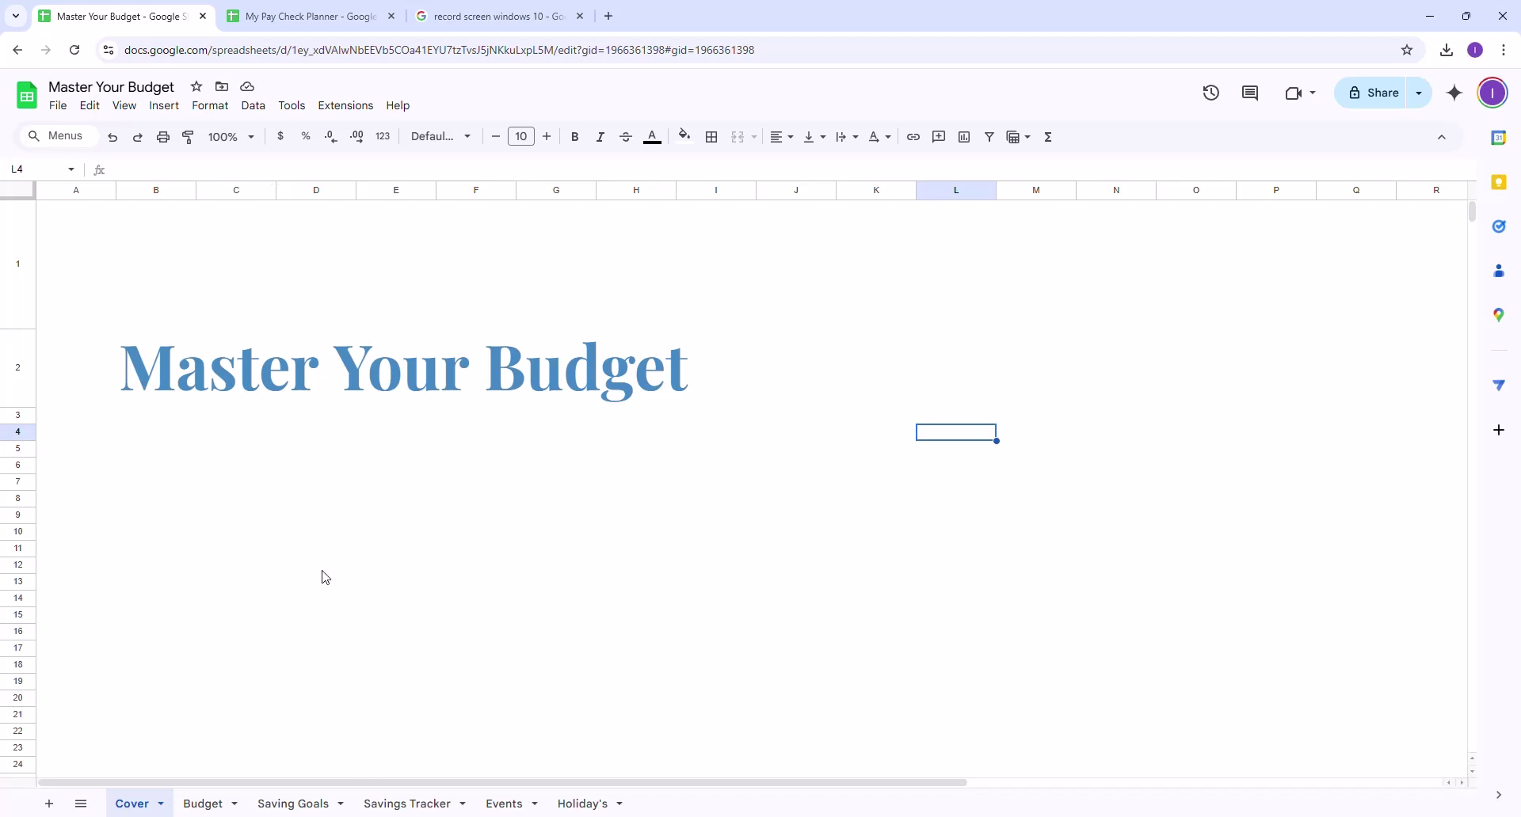
Open the Budget sheet and examine week 1's date, income formula and the W-2 Income, Checking and Emergency funds
click(204, 804)
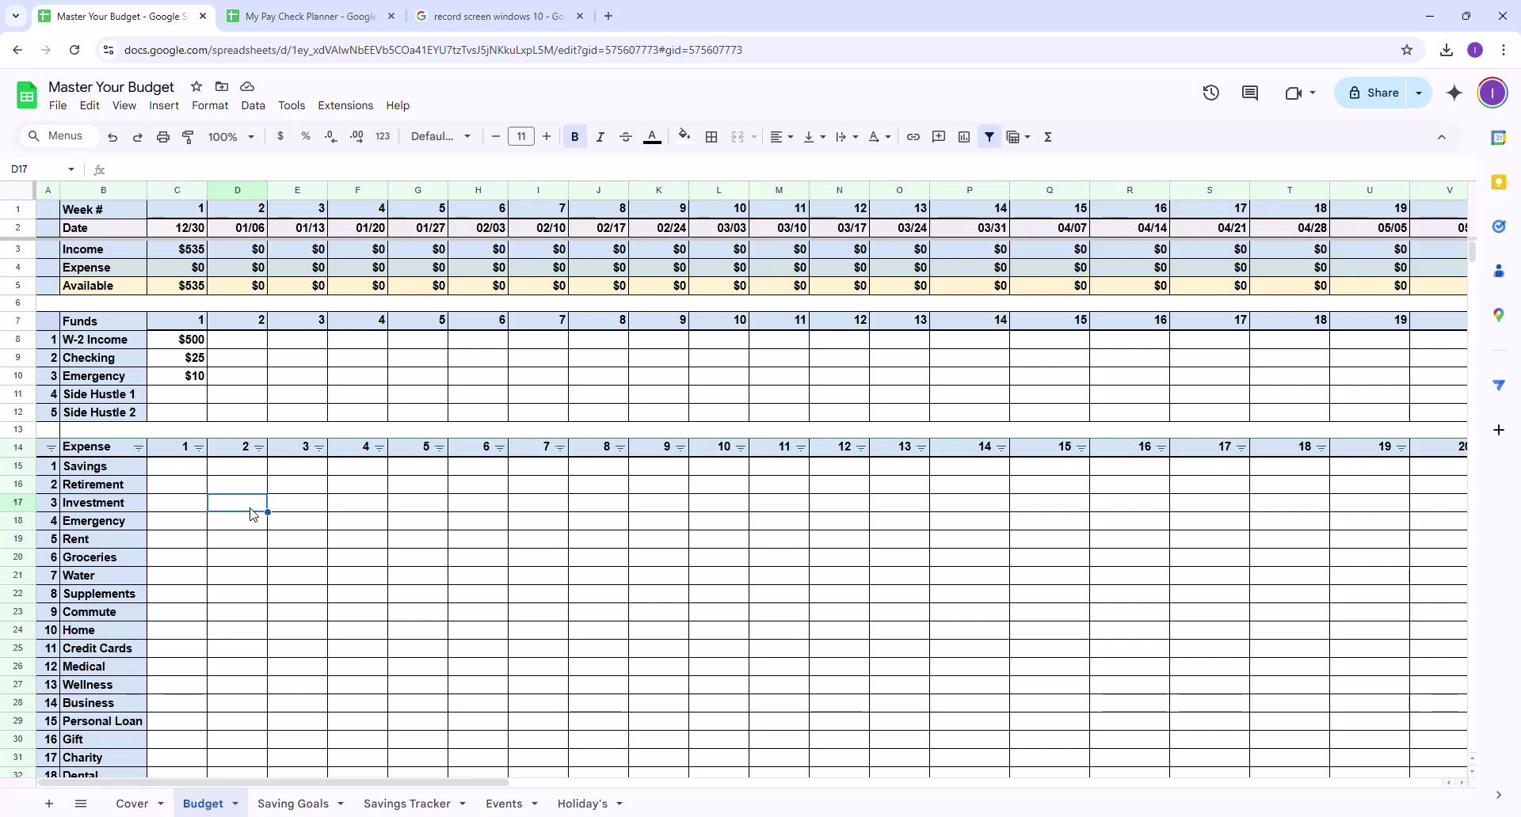
click(196, 235)
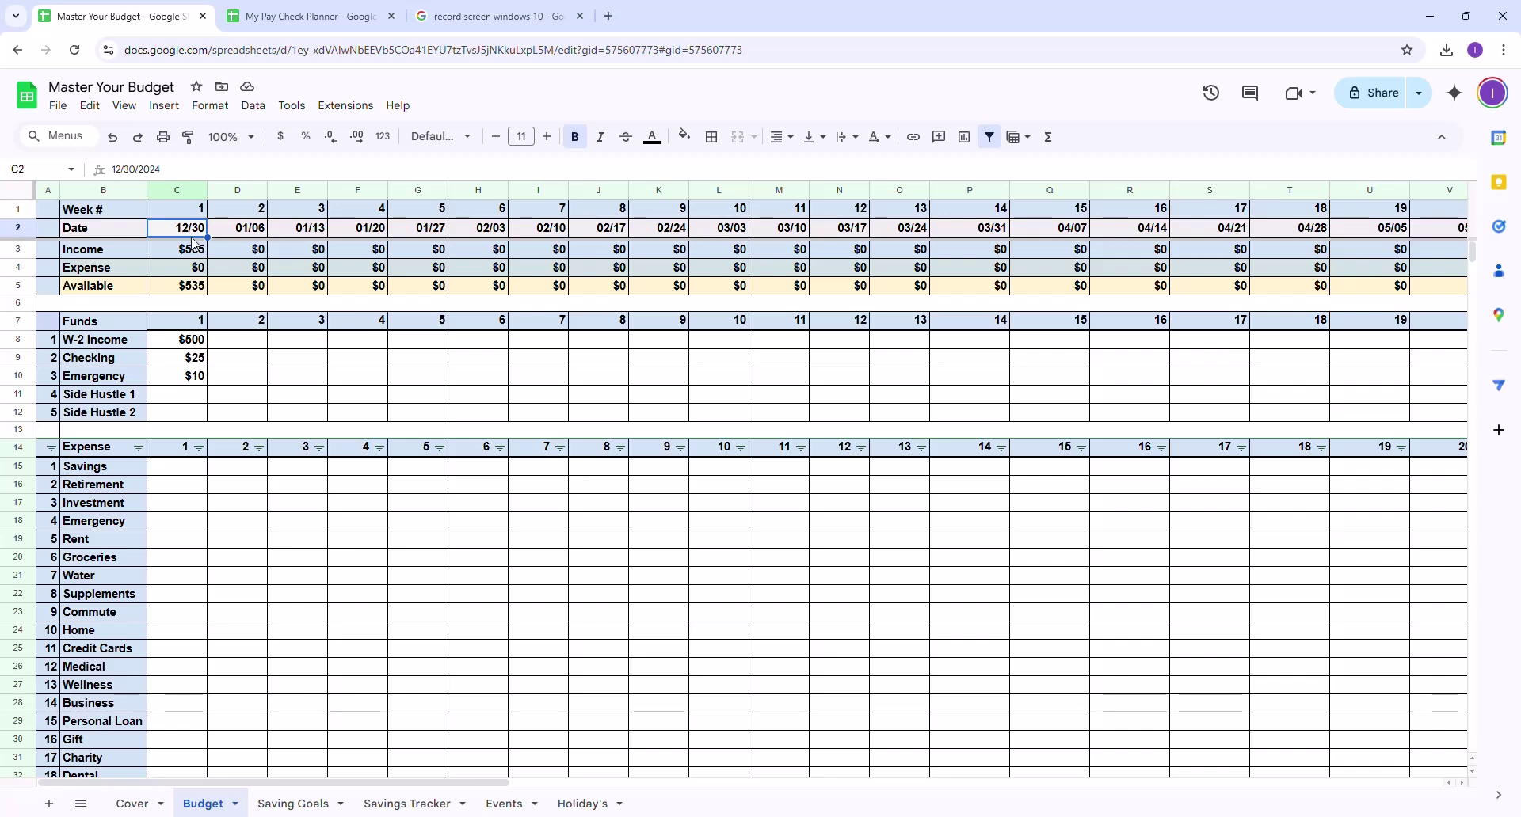
click(195, 258)
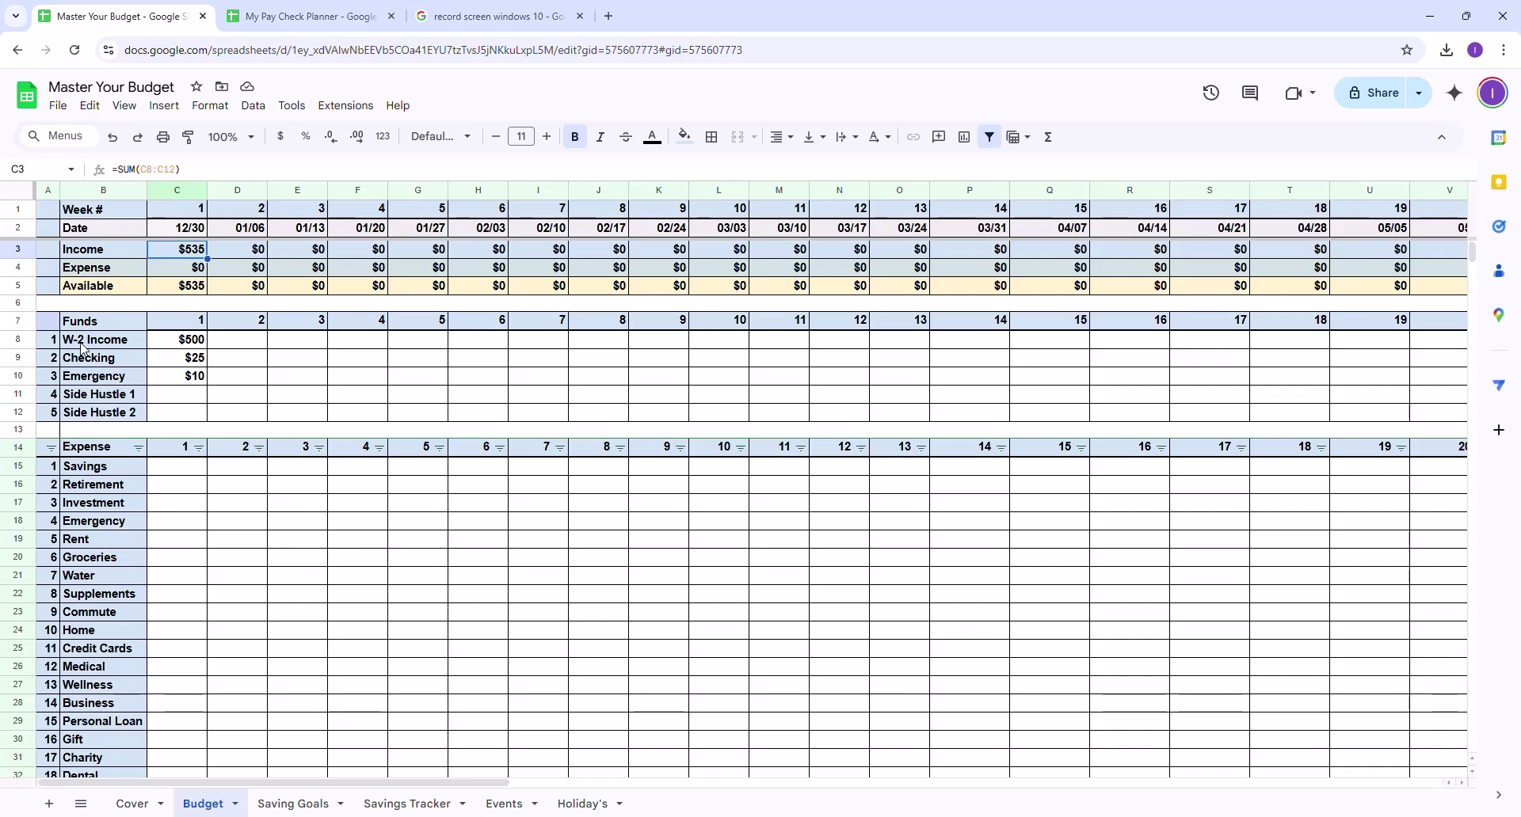
click(117, 346)
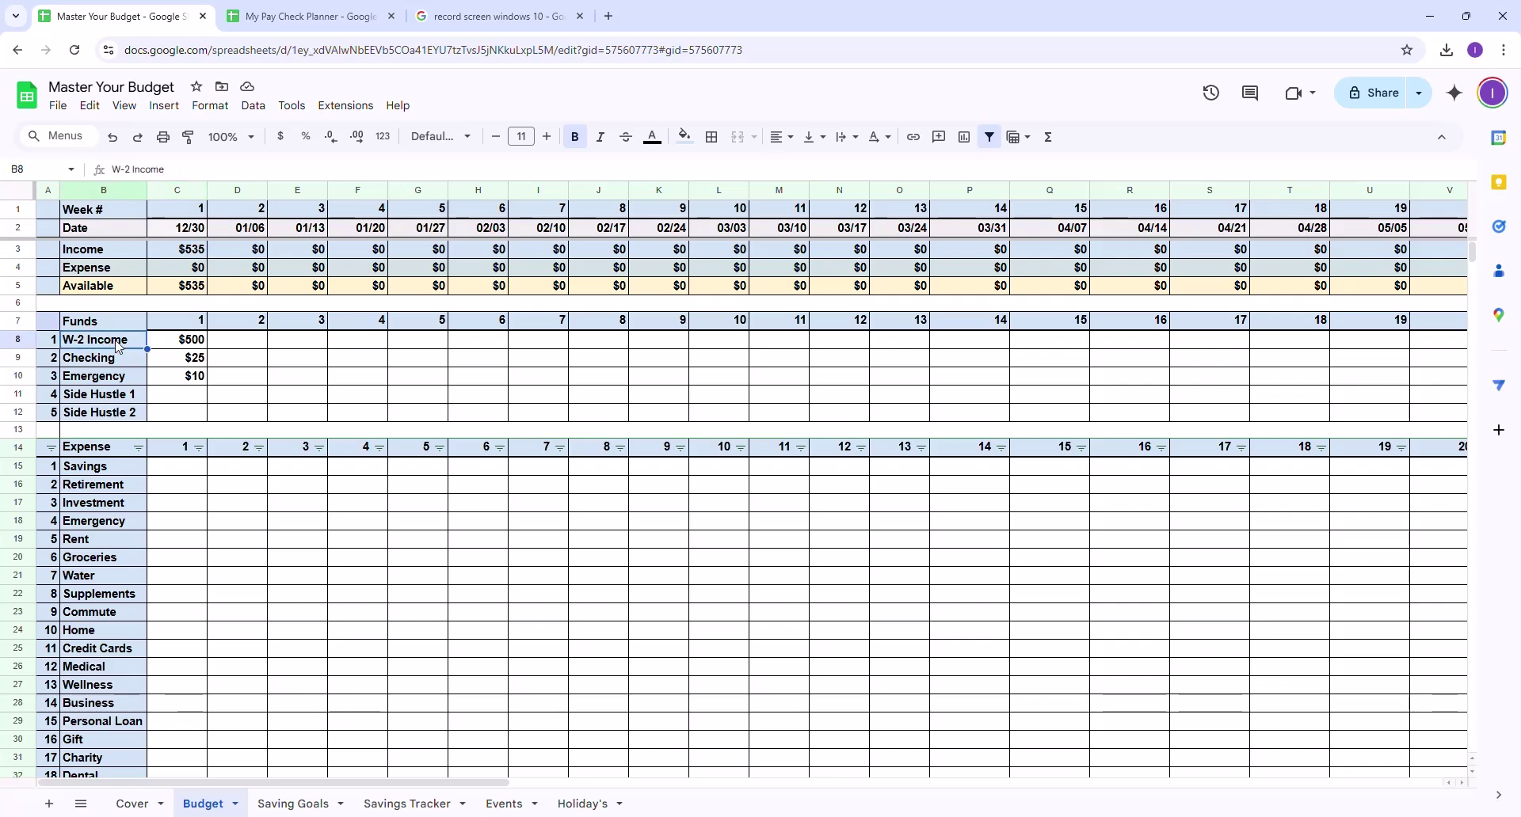
click(197, 344)
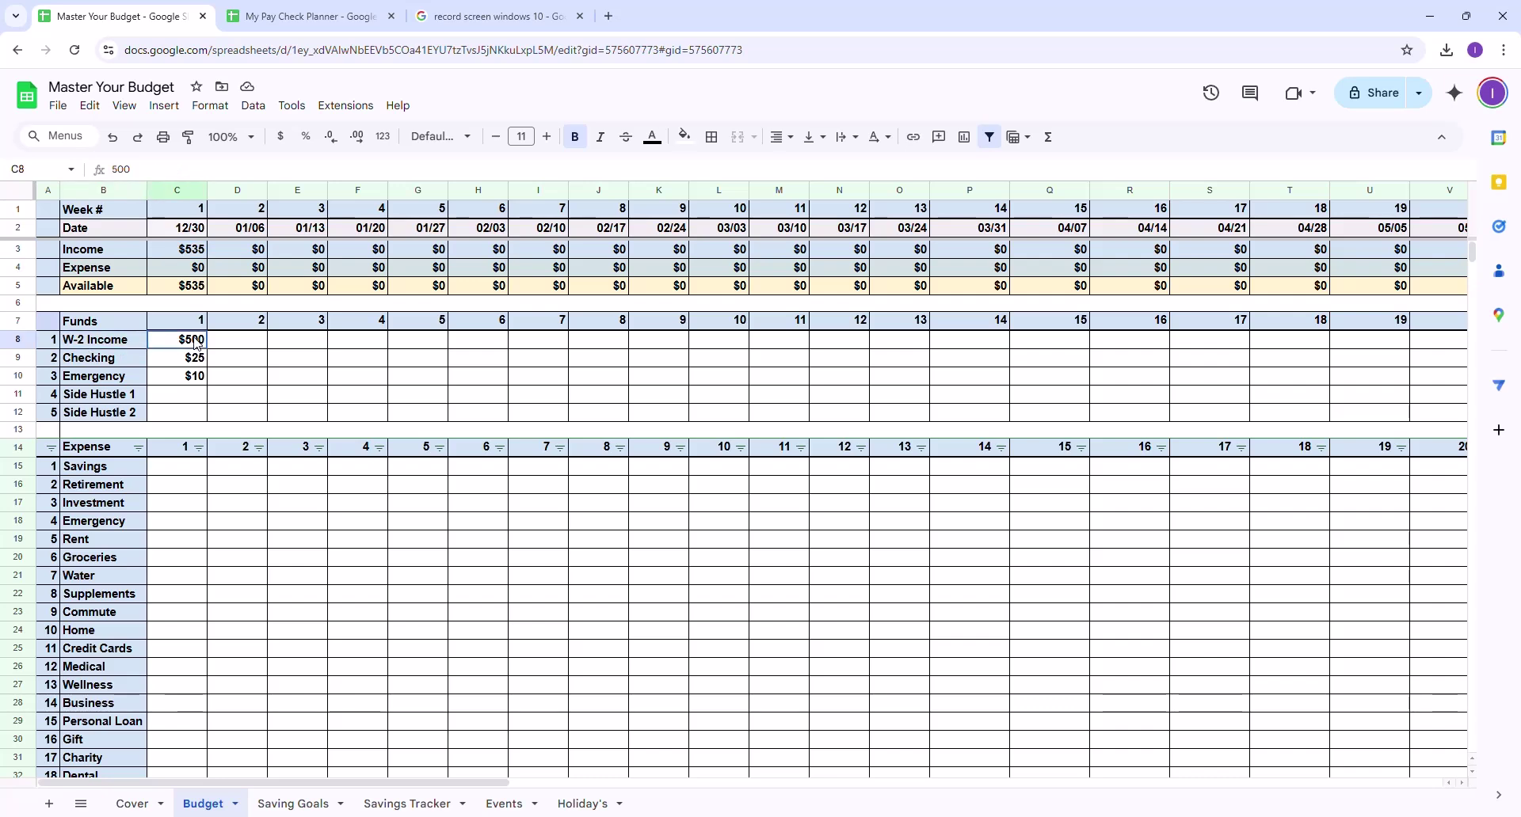
click(169, 361)
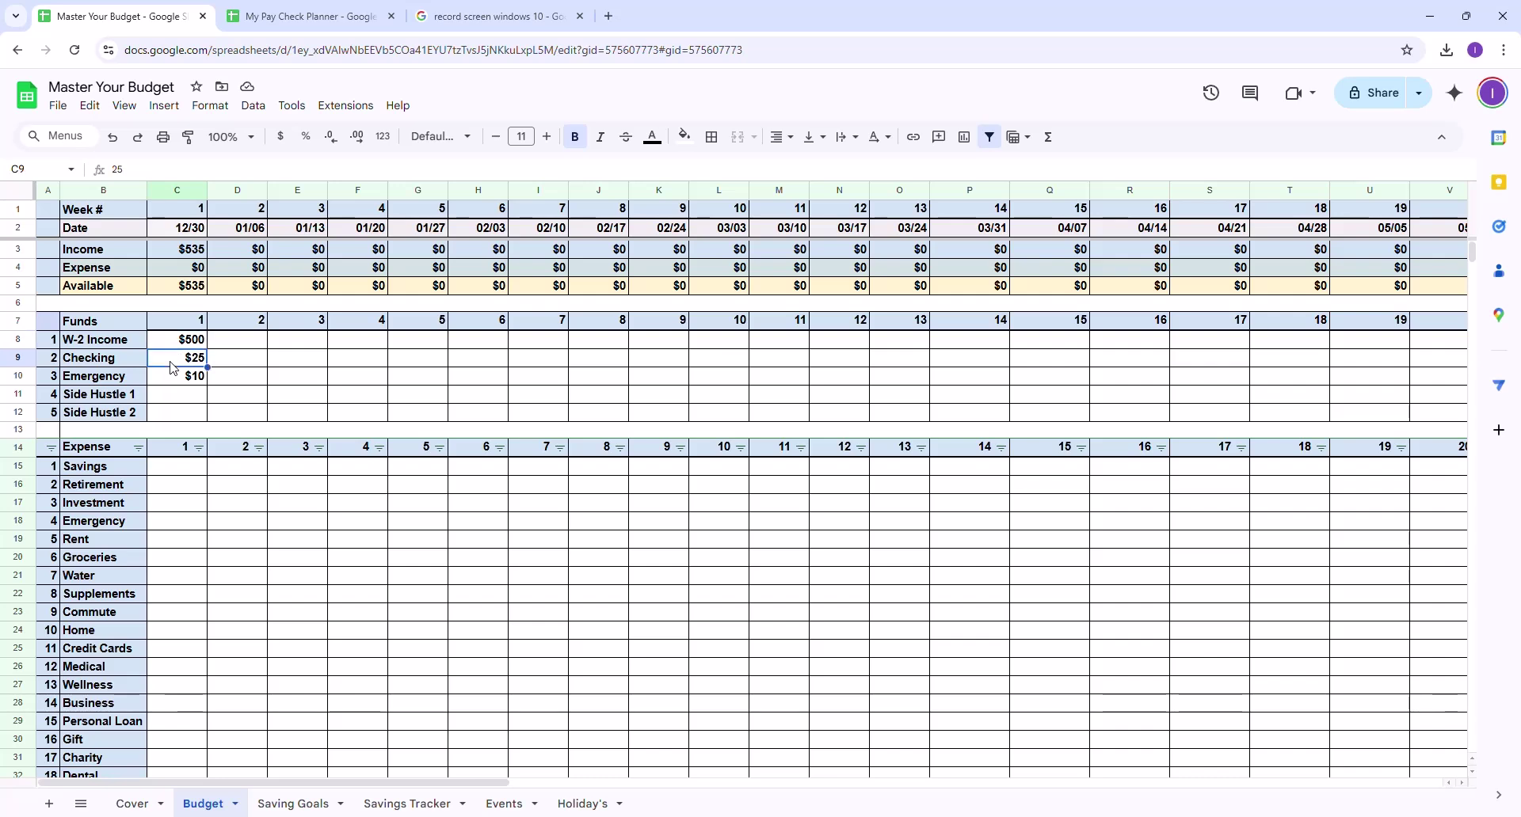
click(180, 381)
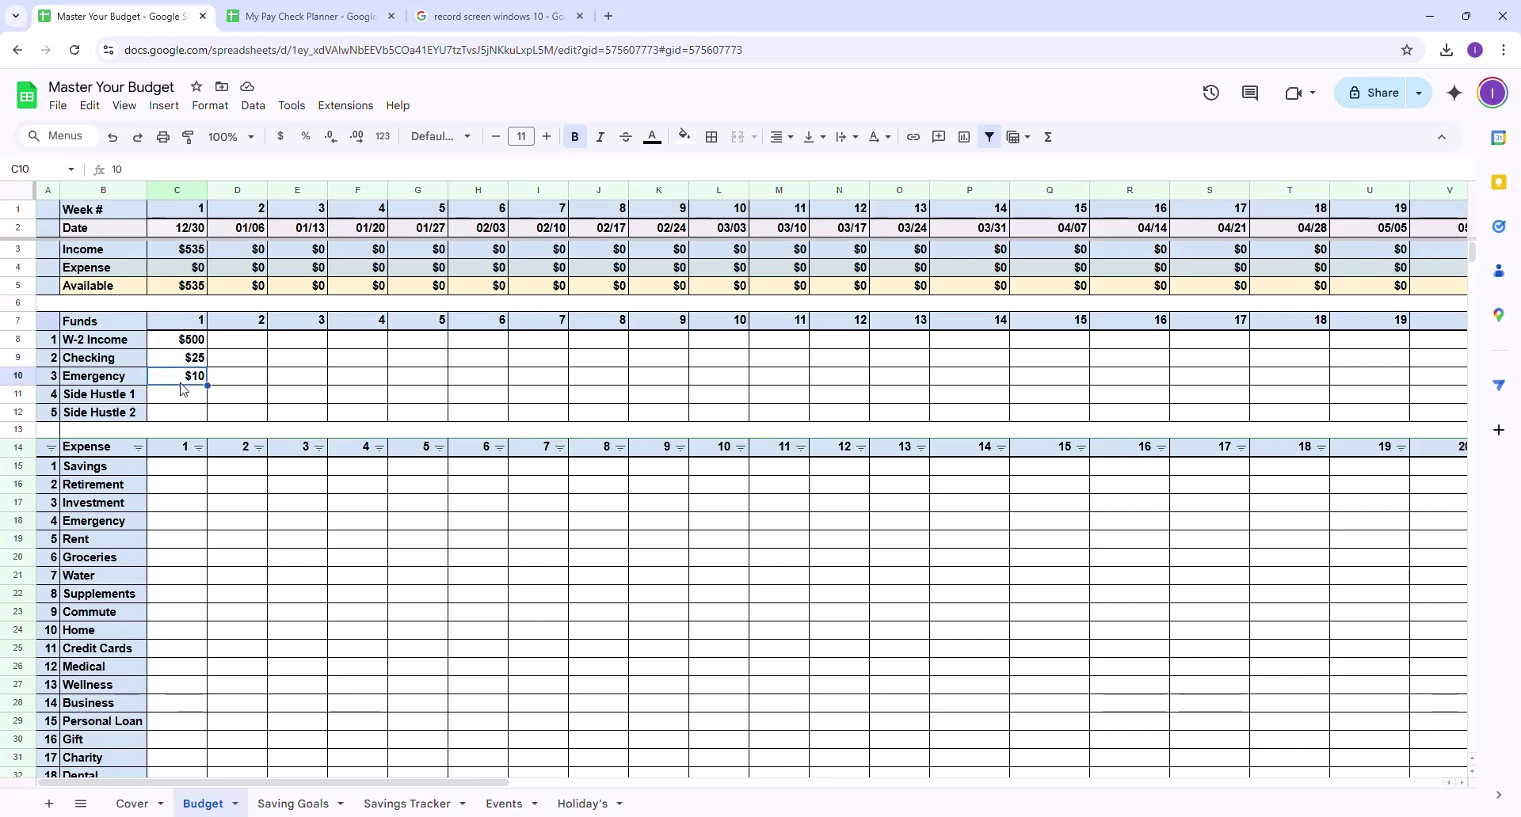
Enter week 1 funds of 50 for Side Hustle 1 and 25 for Side Hustle 2
key(Down)
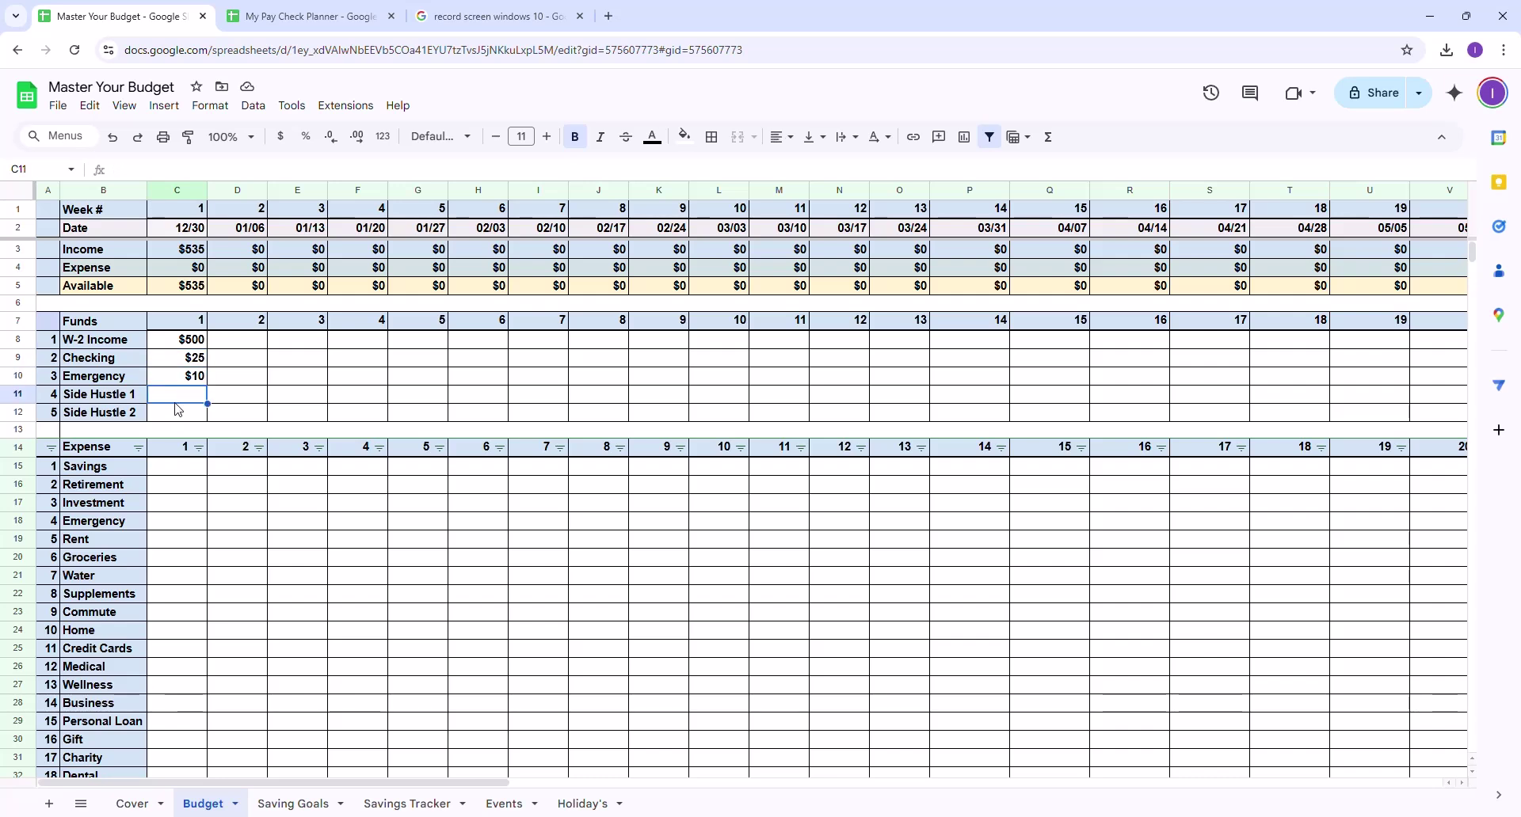
text(50)
key(Return)
text(25)
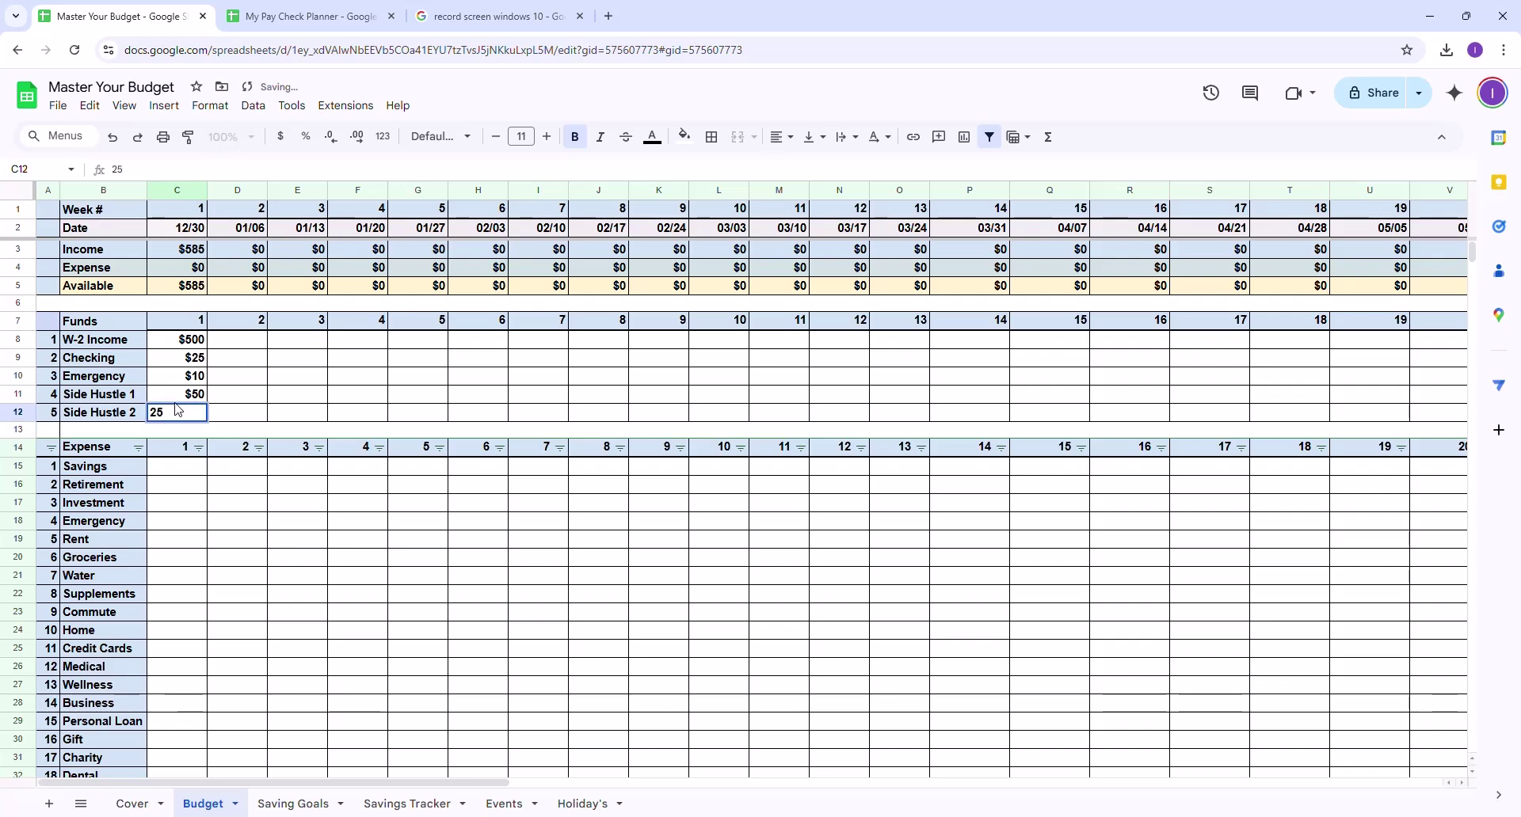
click(246, 505)
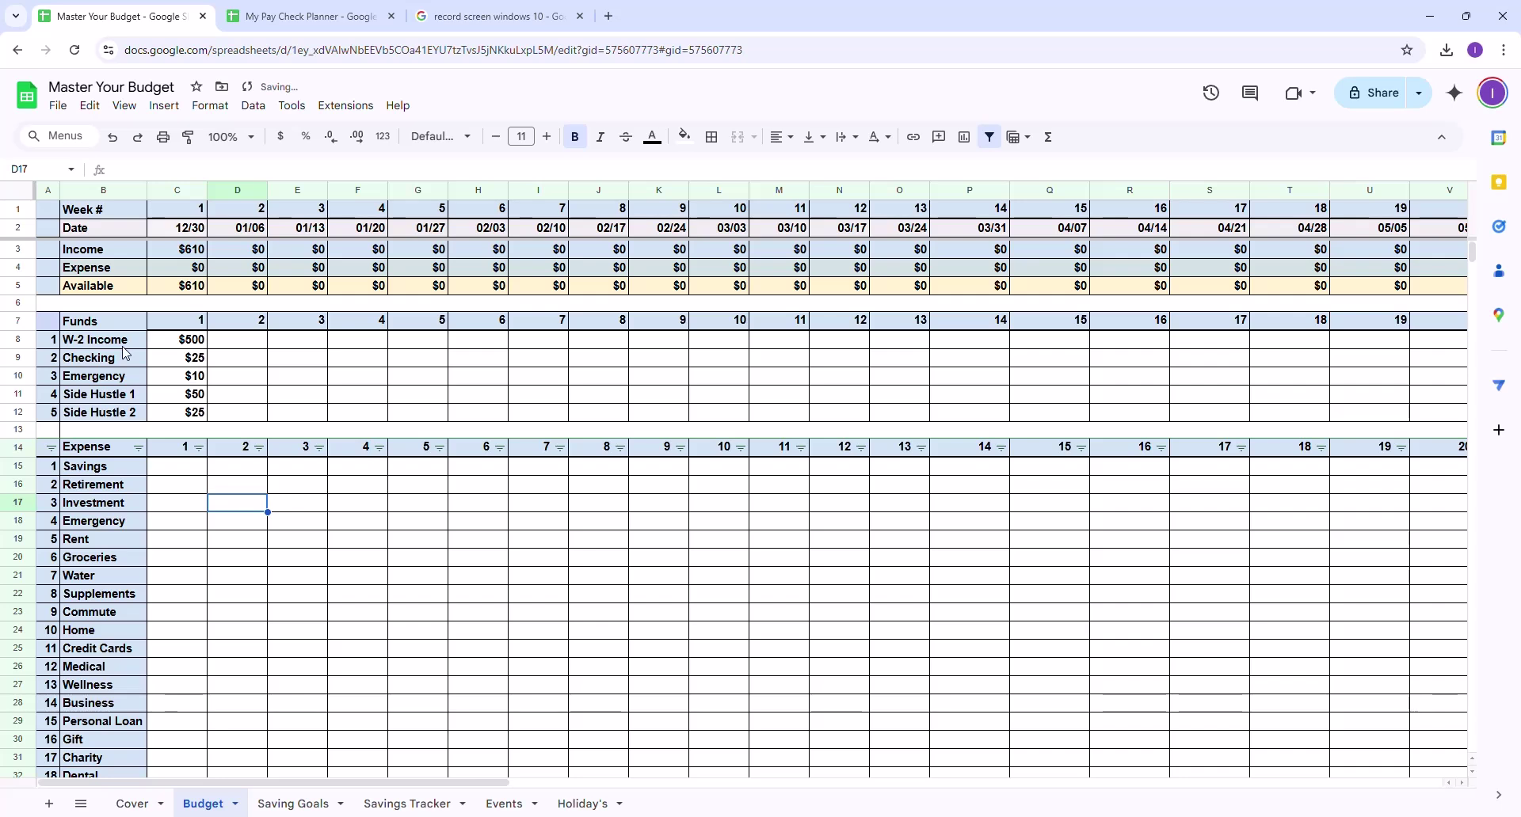
Enter week 1 expenses of 50 for Savings, 25 for Retirement, 10 for Investment and 10 for Emergency
click(85, 345)
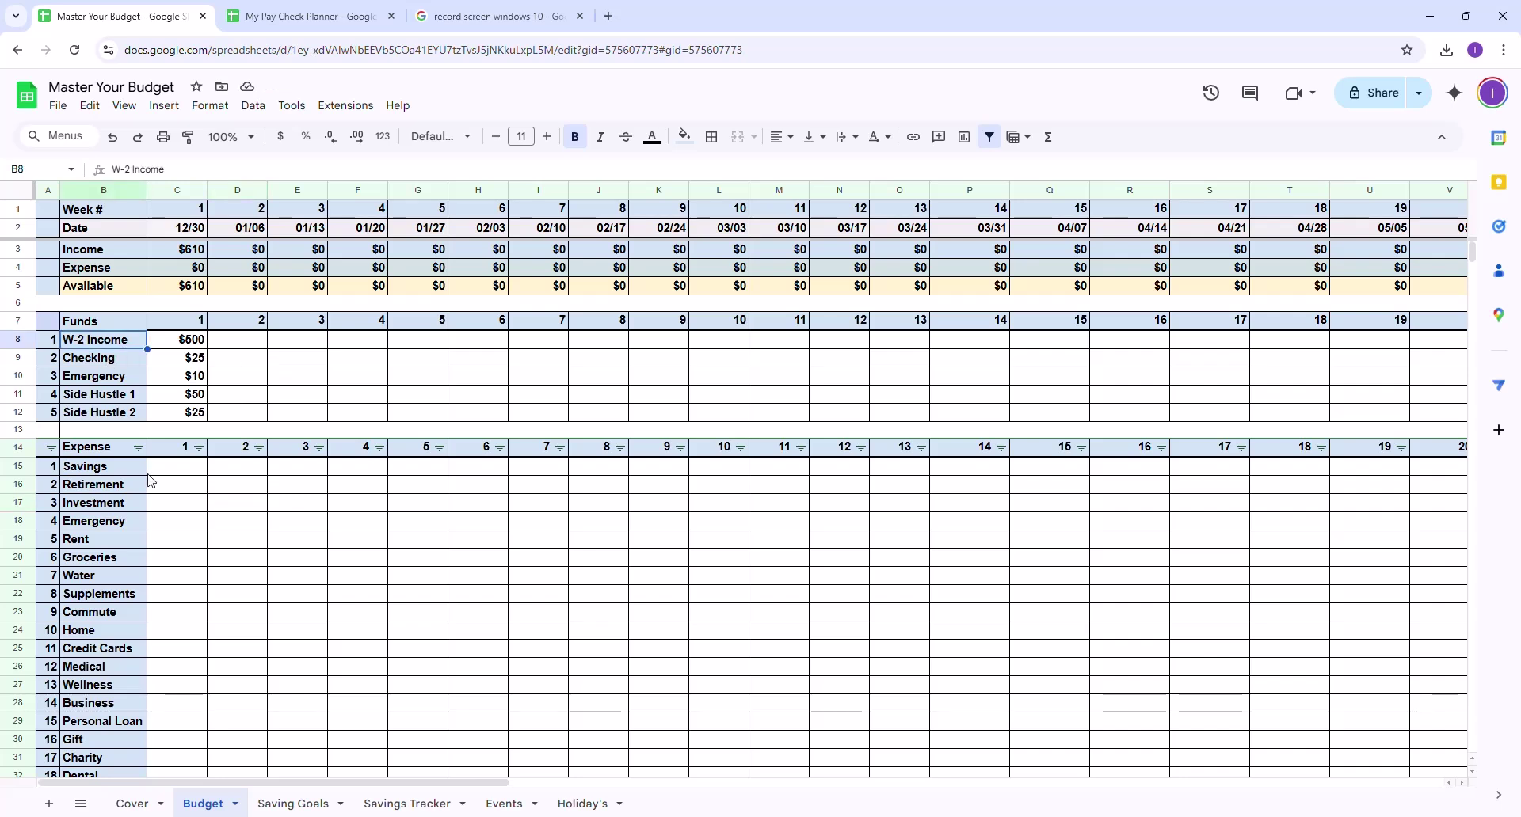
scroll(151, 480, down, 1)
click(163, 388)
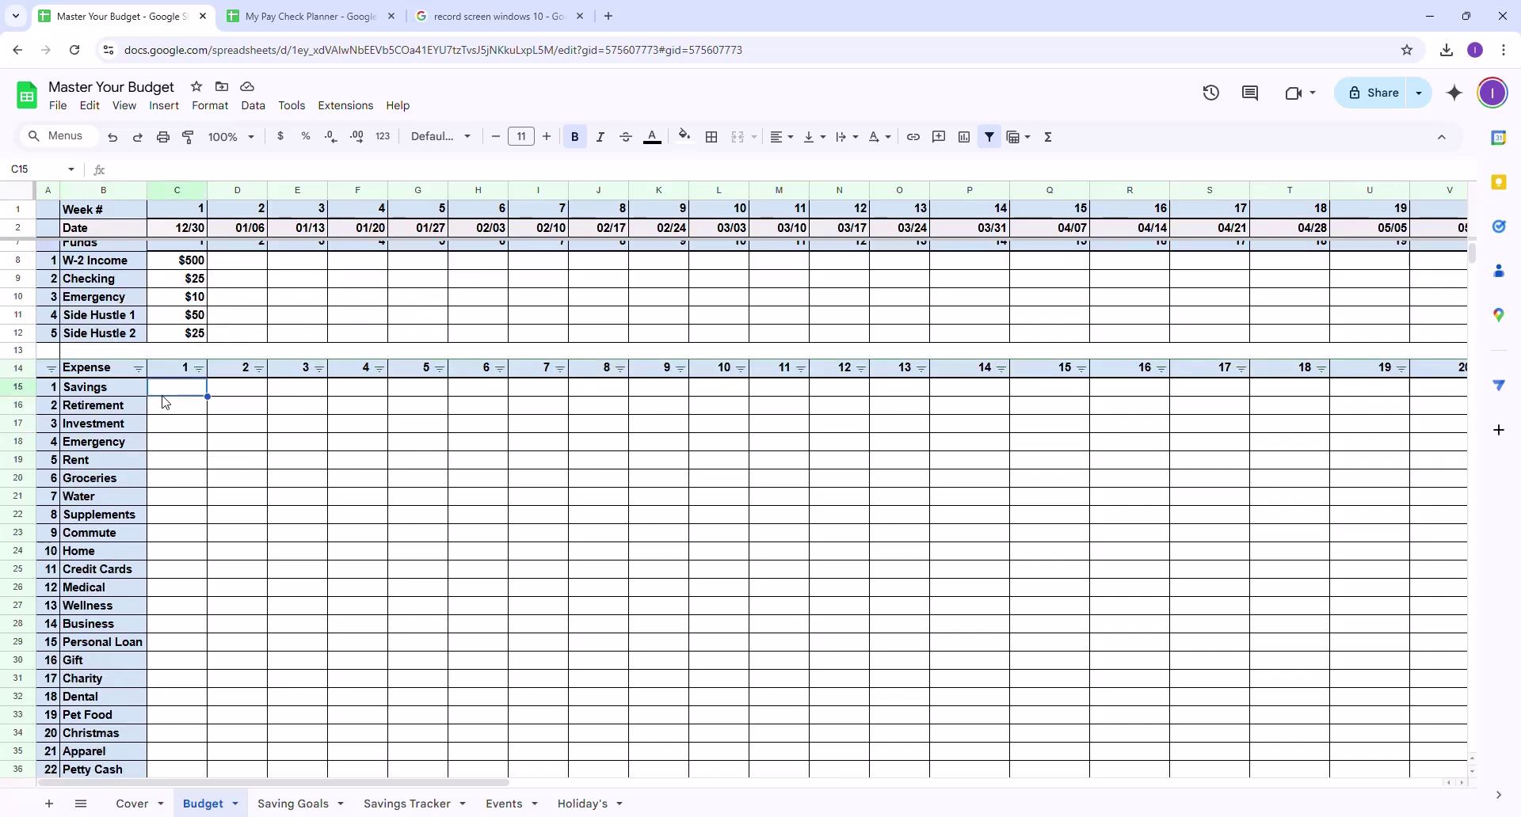
scroll(164, 403, up, 1)
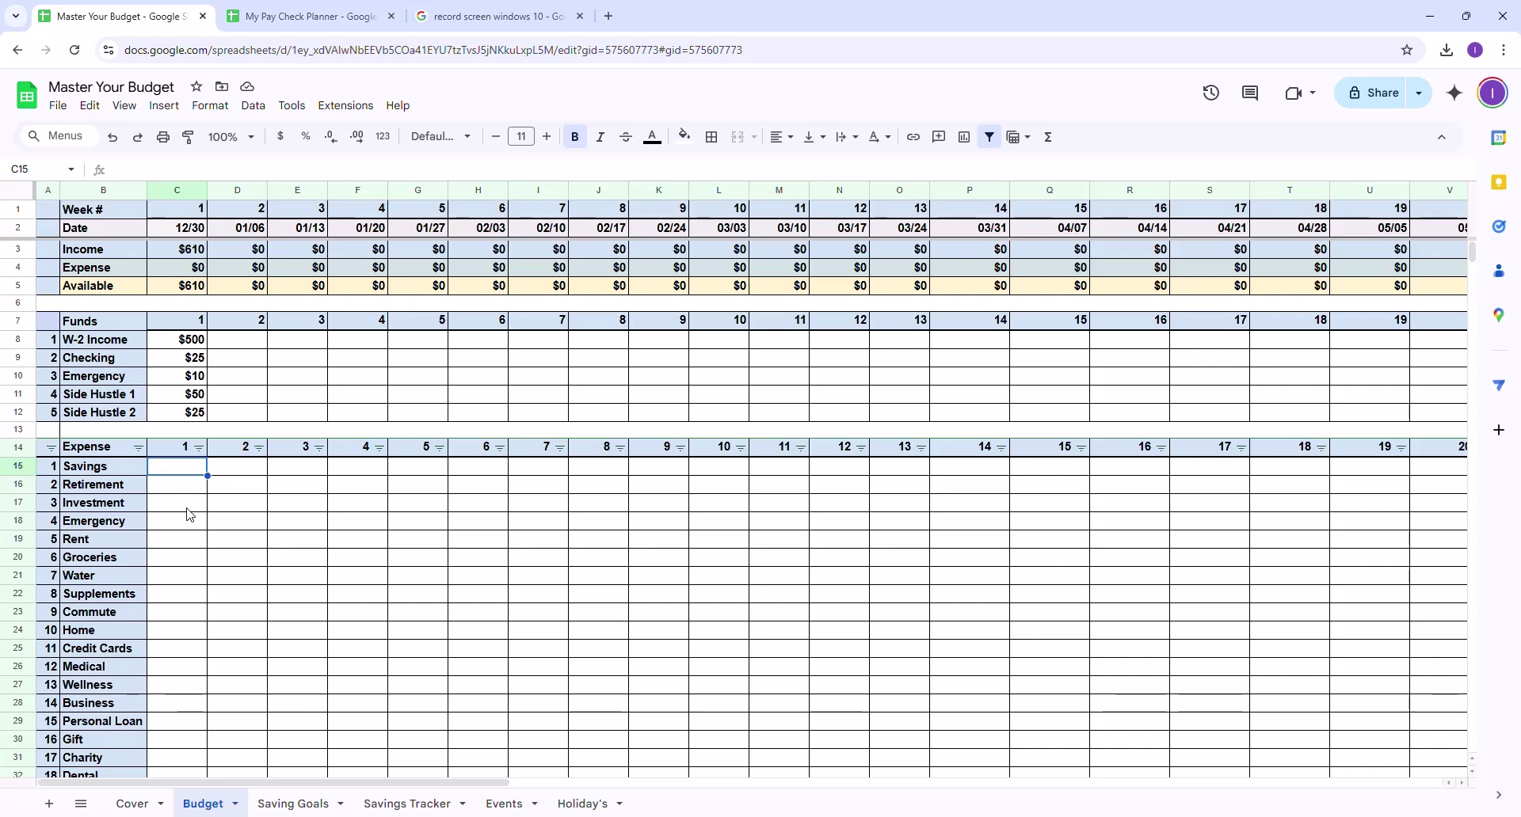
text(50)
key(Return)
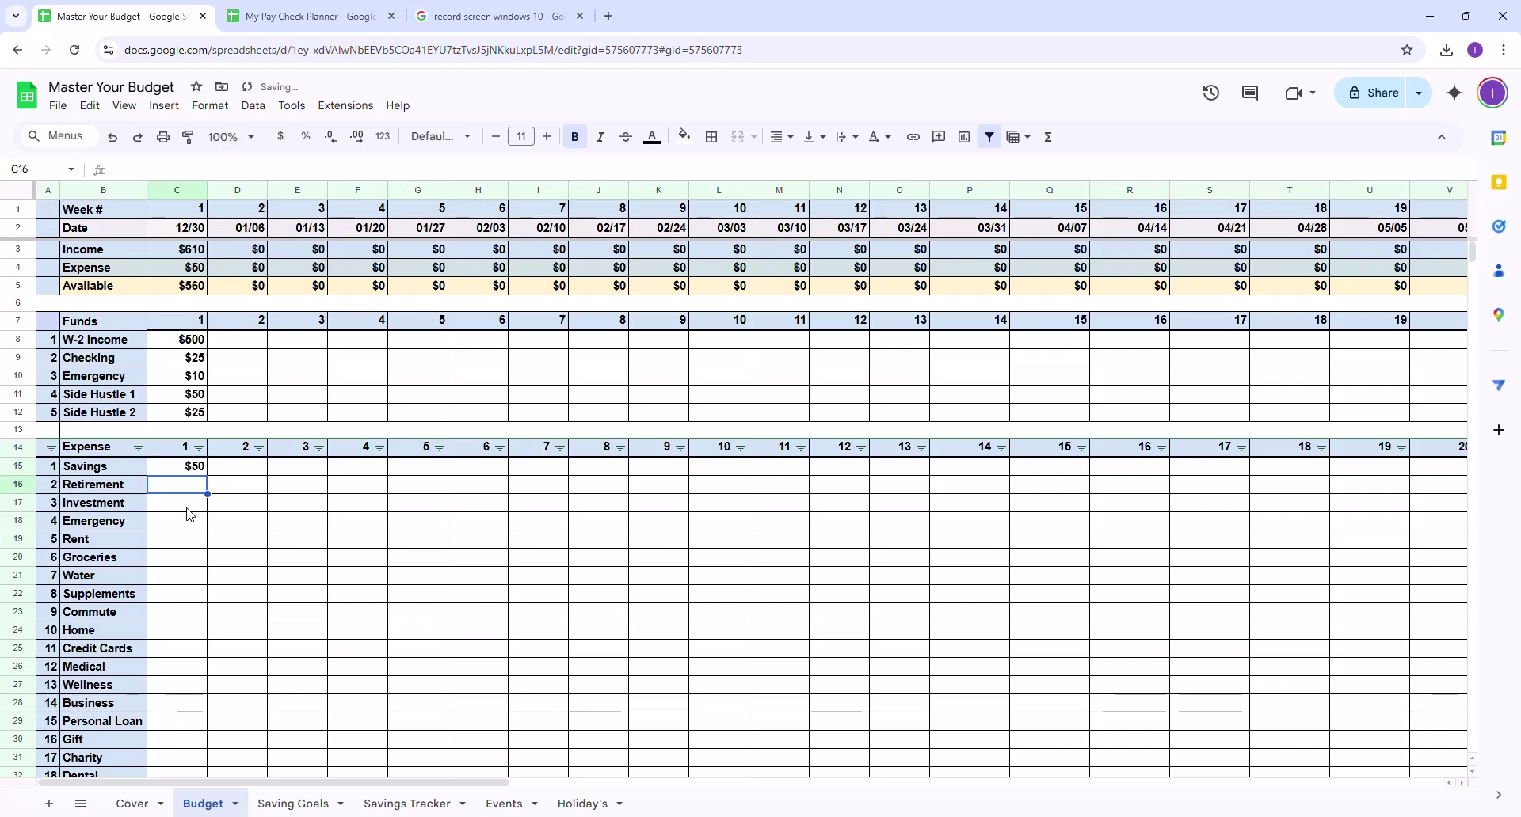
text(25)
key(Return)
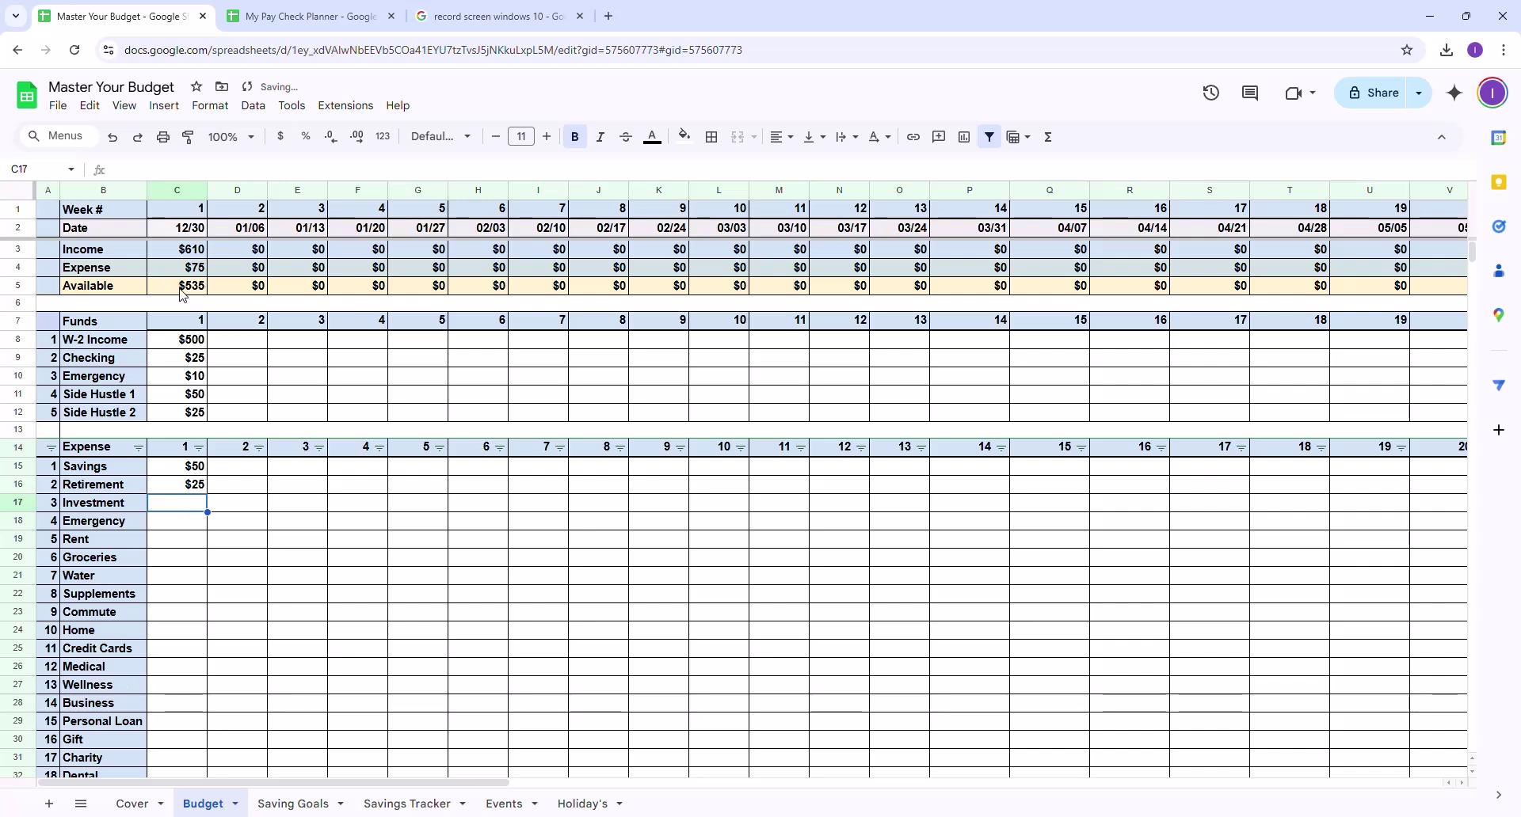
text(10)
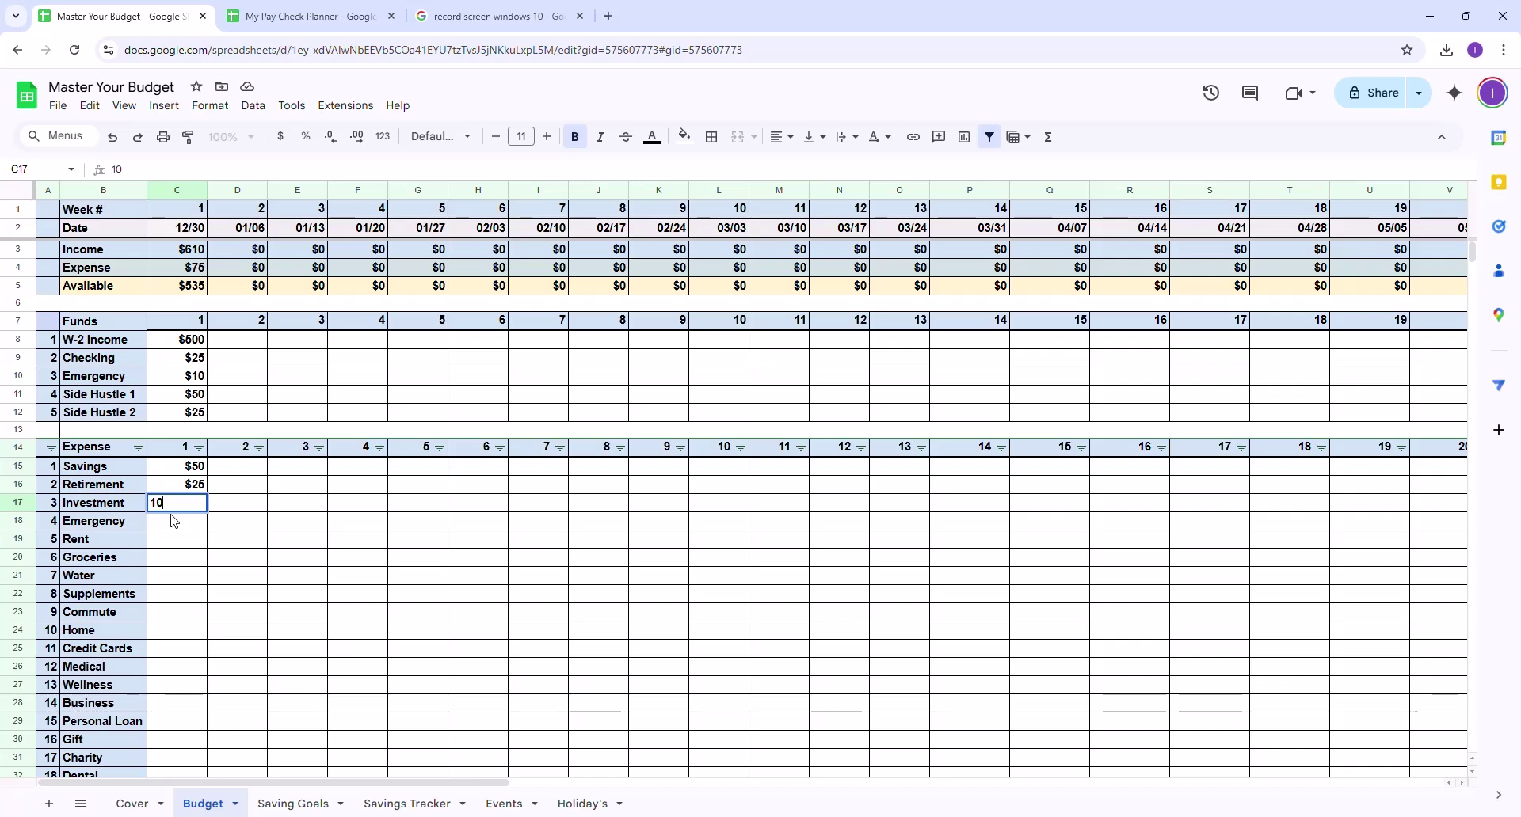
key(Return)
text(10)
click(212, 618)
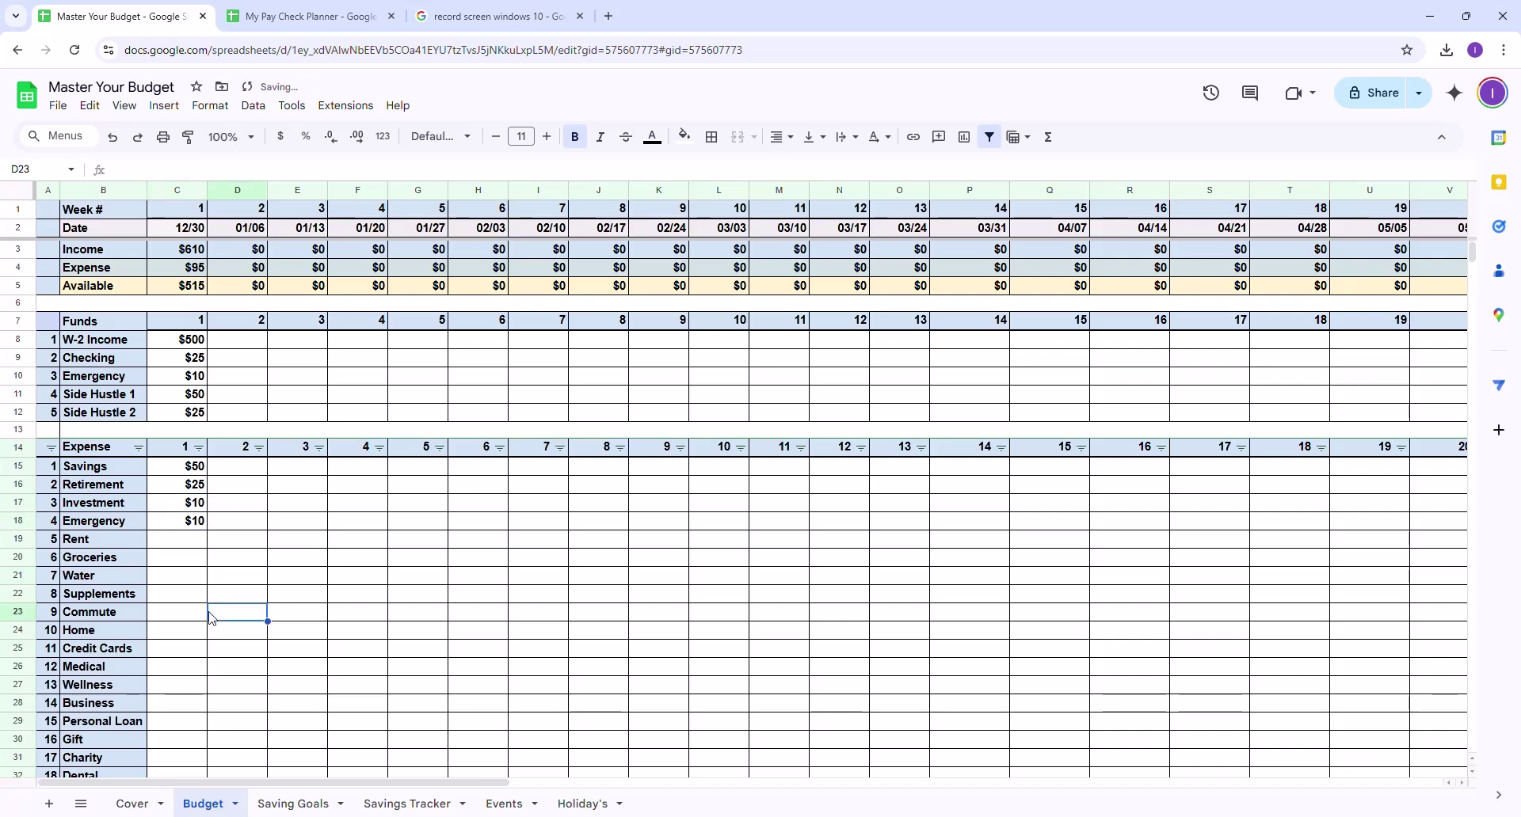
Enter a Rent expense of 750 for week 1
click(178, 547)
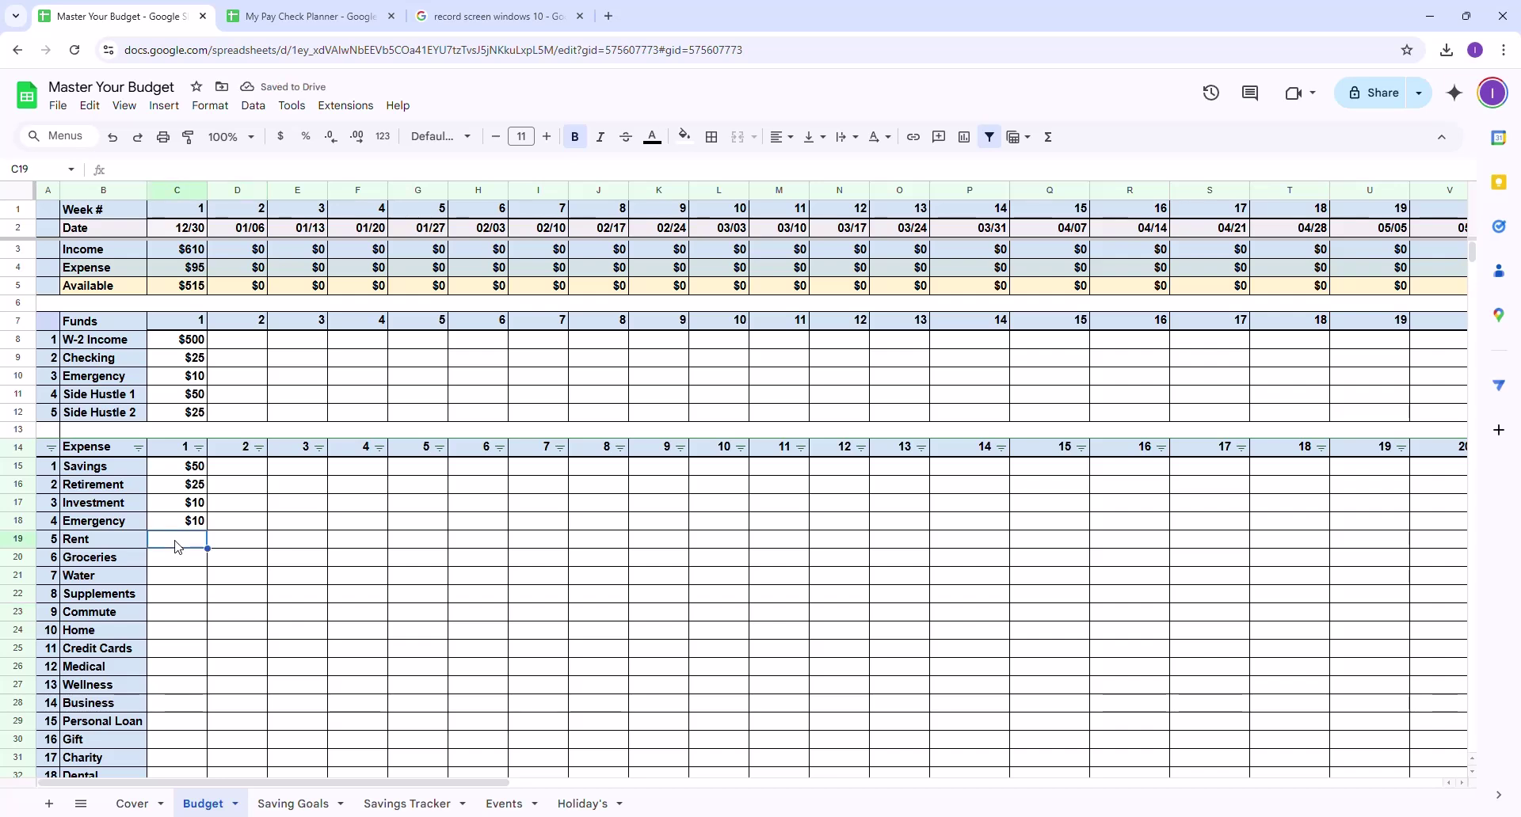
text(1)
key(BackSpace)
text(750)
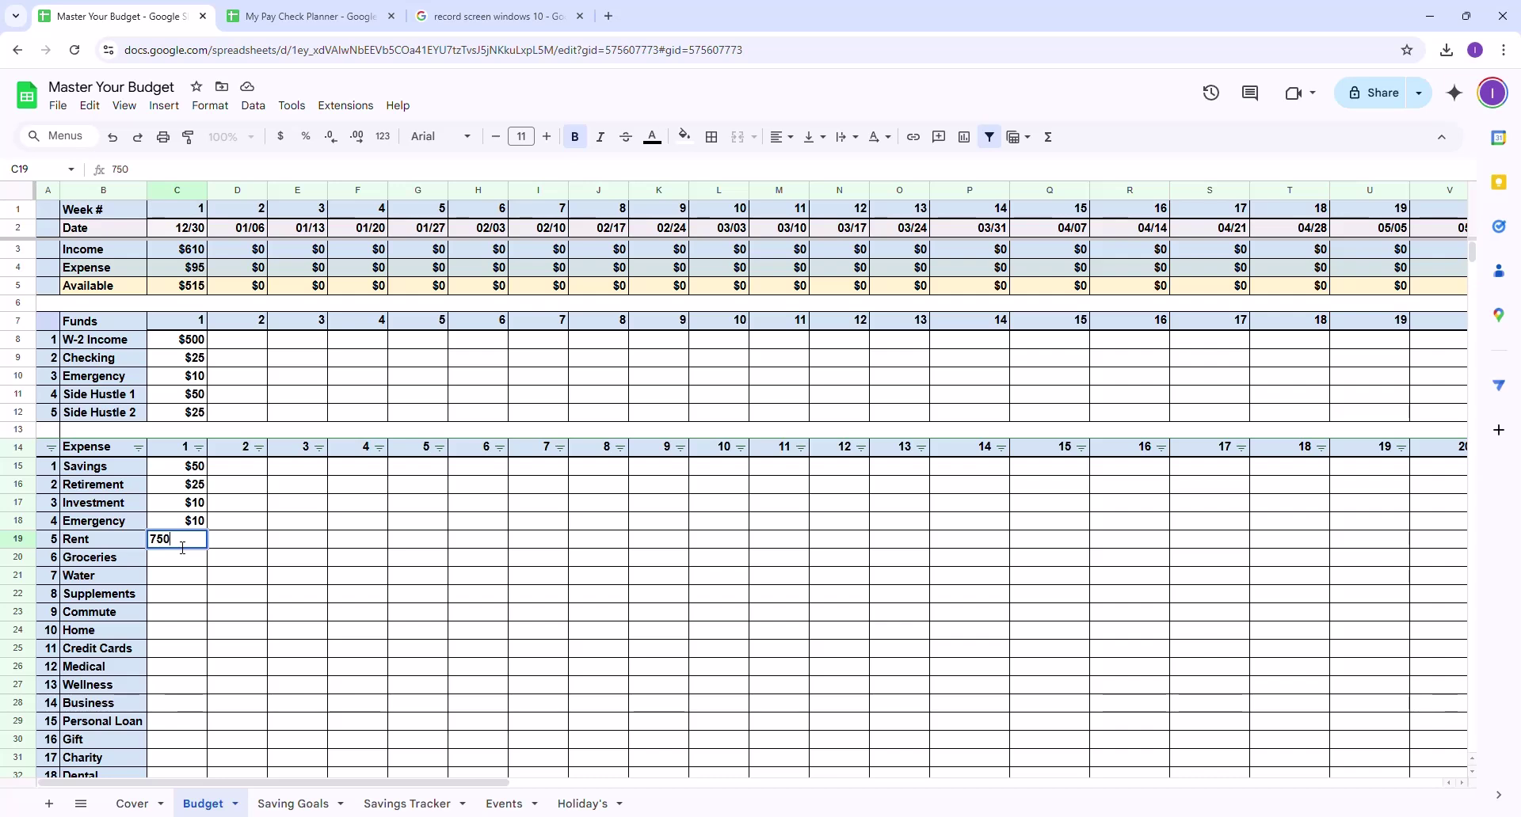
key(Return)
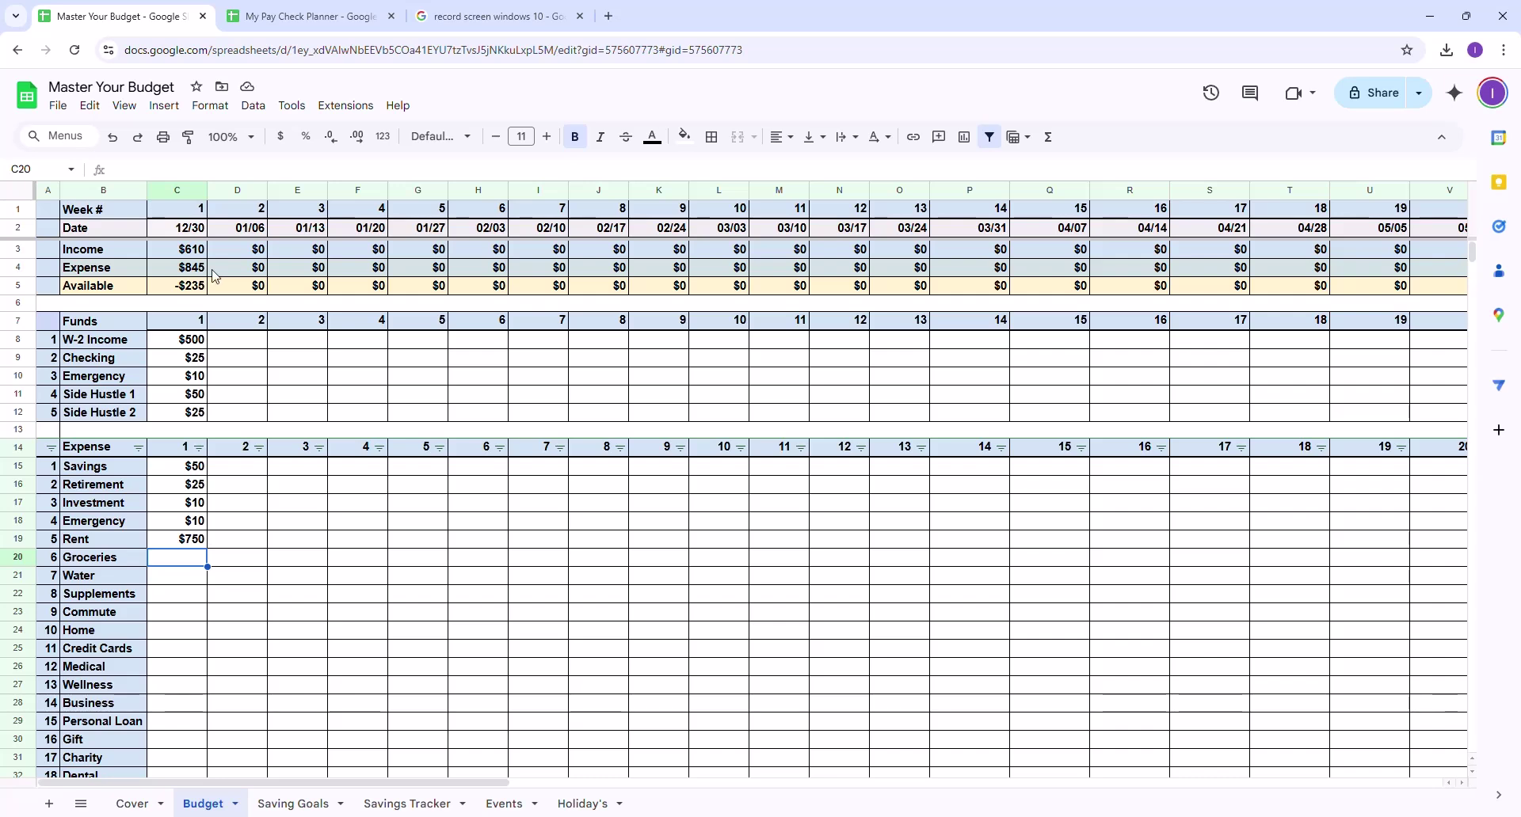
Set the week 1 Checking amount in the Funds section to 250
click(189, 362)
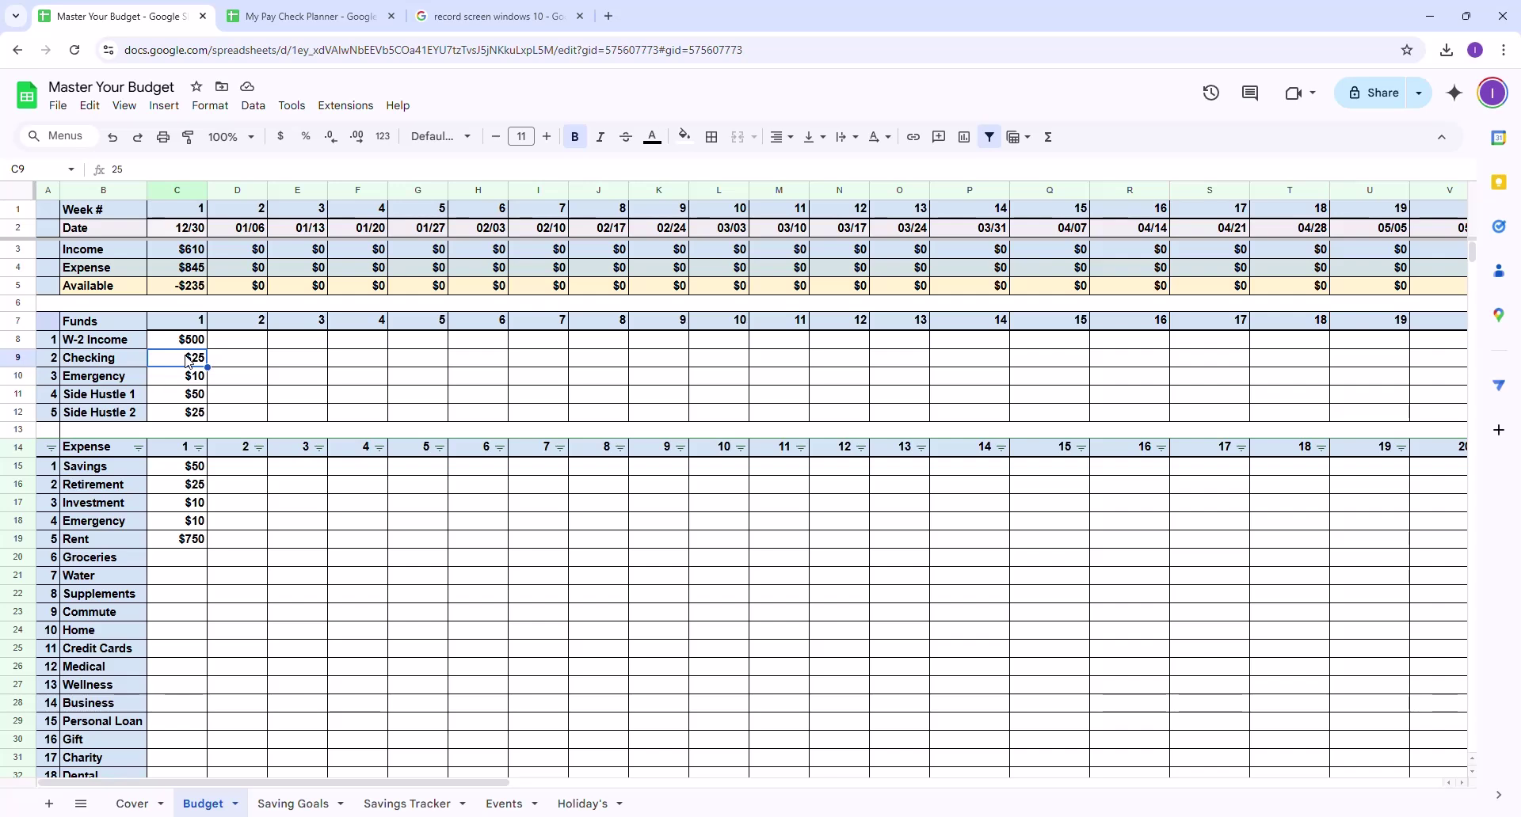
text(22)
key(BackSpace)
text(50)
key(Return)
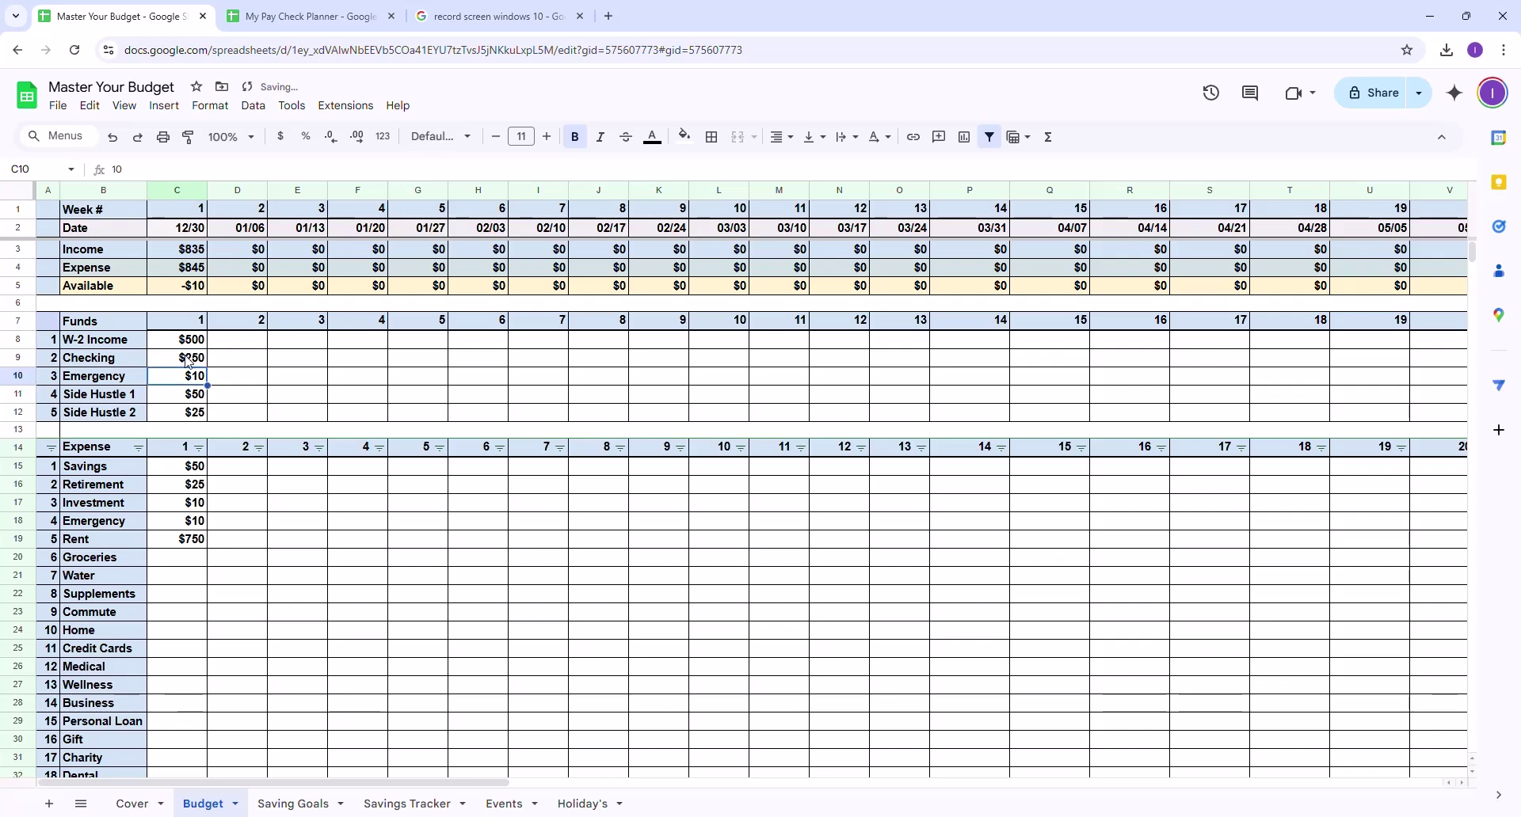
click(172, 579)
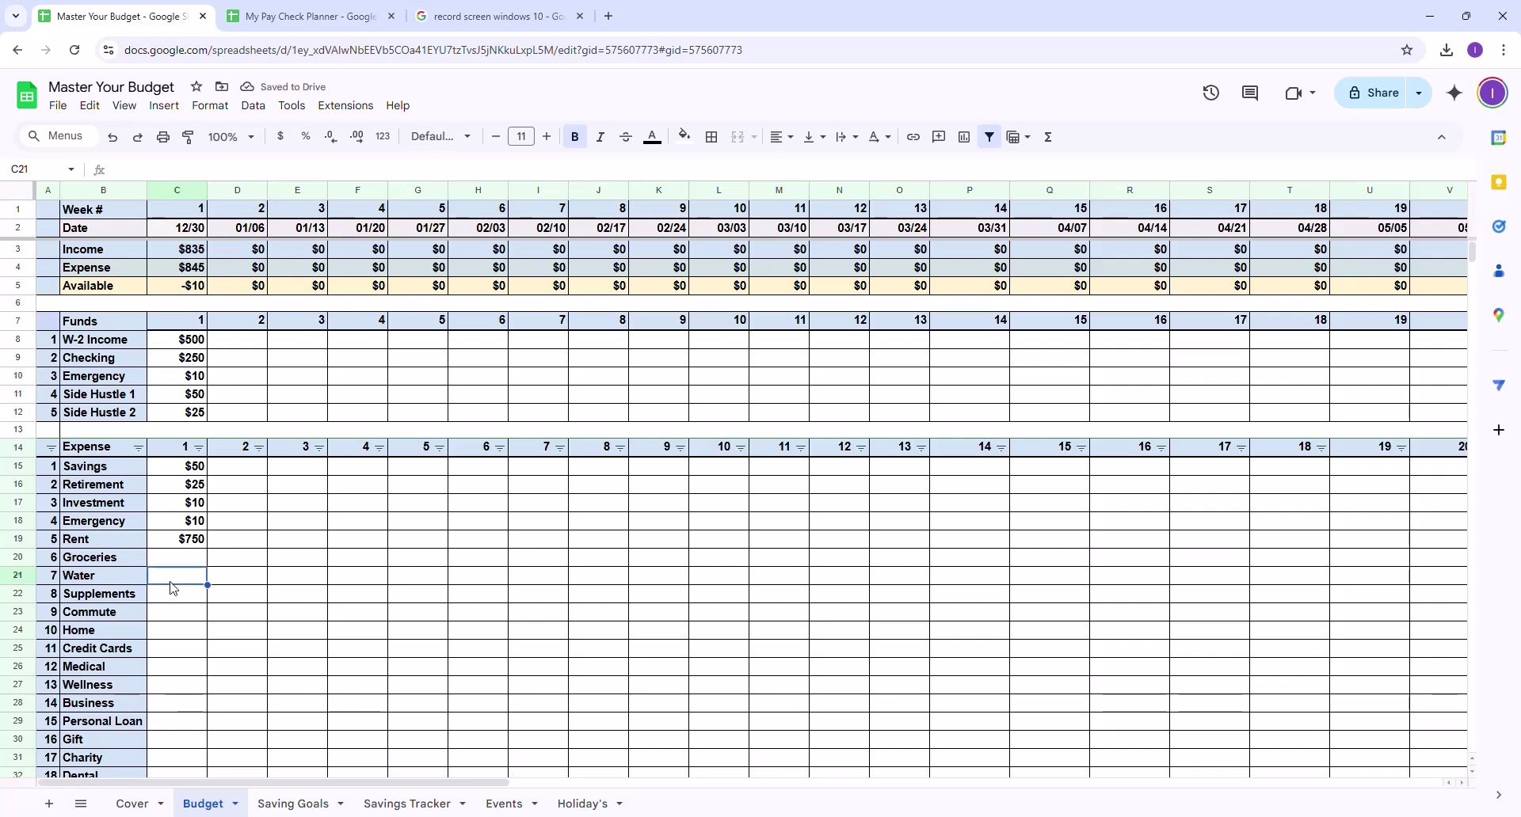
Enter week 2 funds of 500 for W-2 Income and 100 for Checking
click(226, 484)
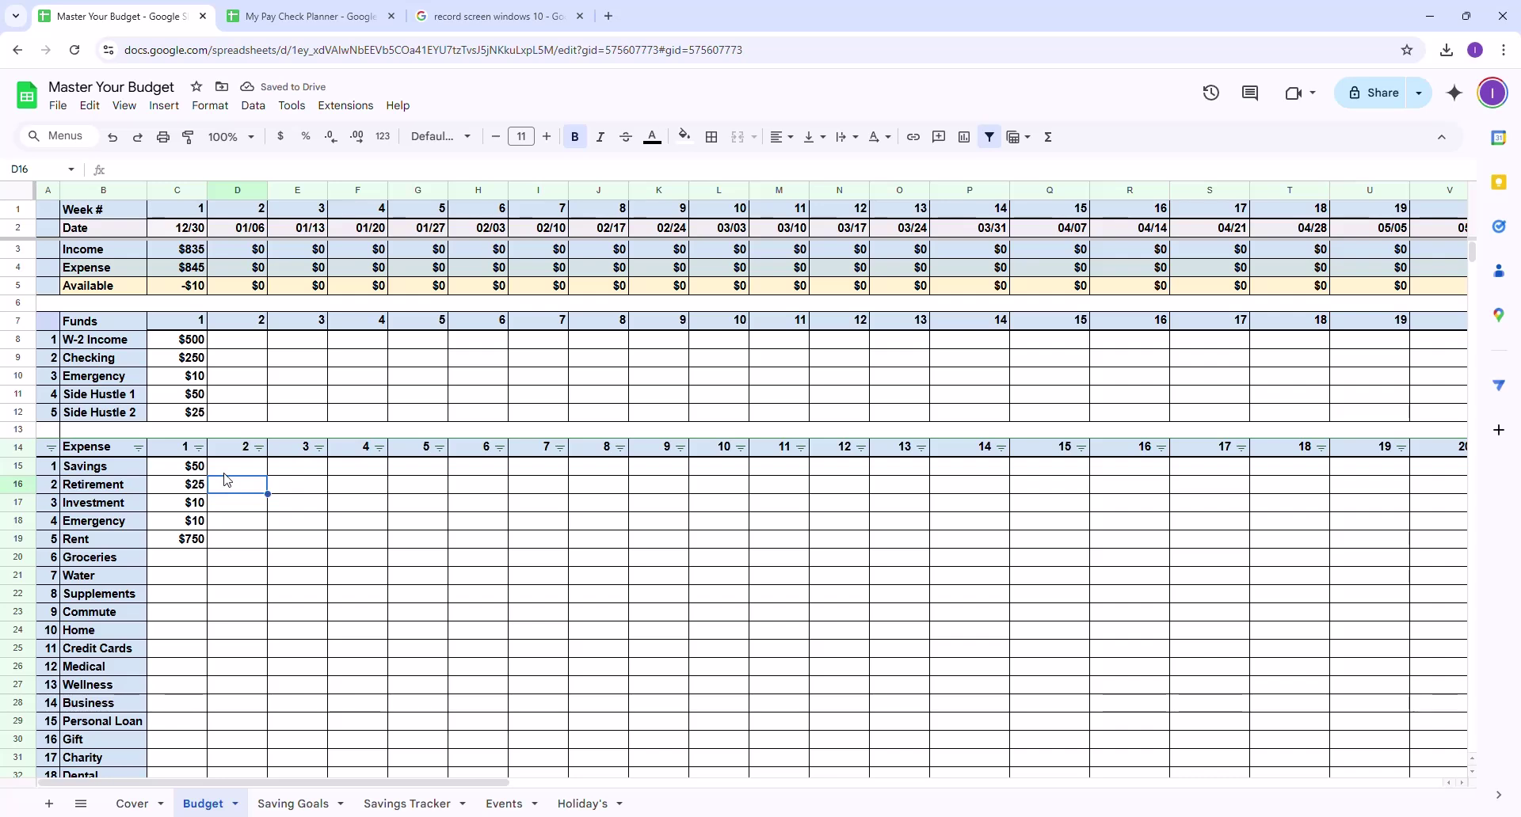
click(227, 470)
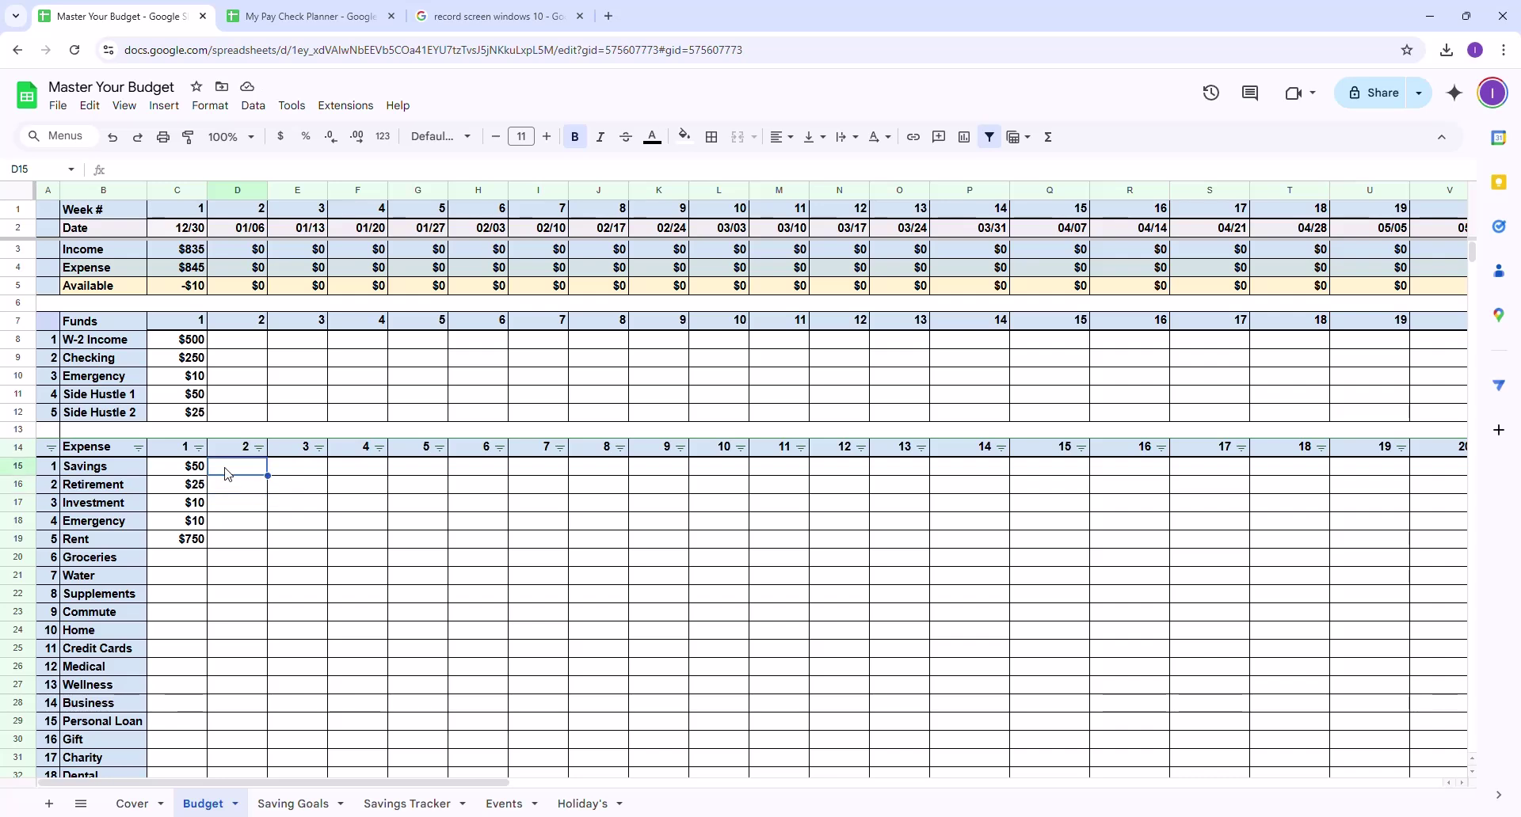
click(248, 340)
text(500)
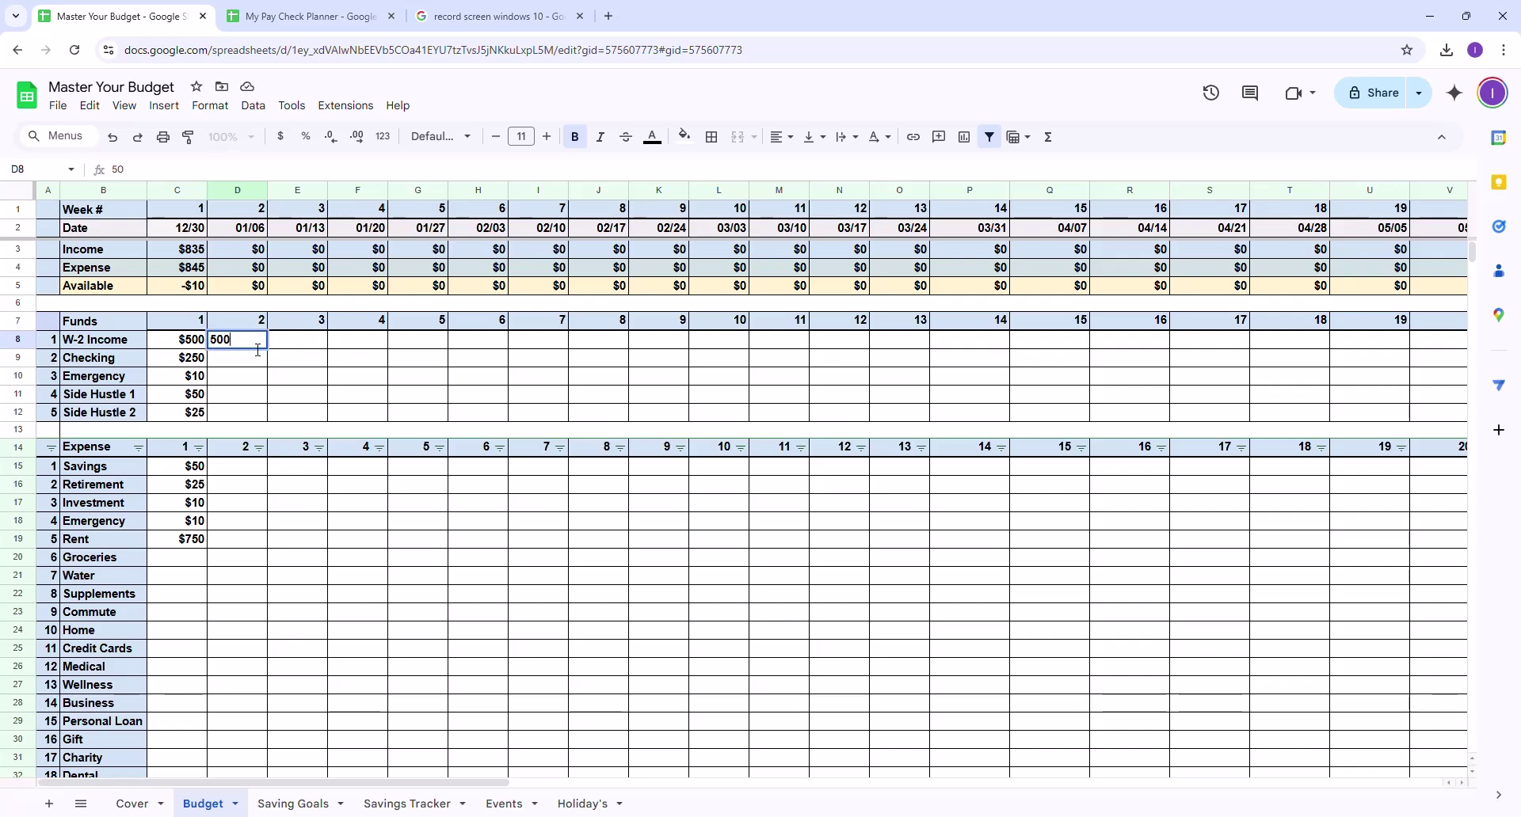
text(\)
key(Return)
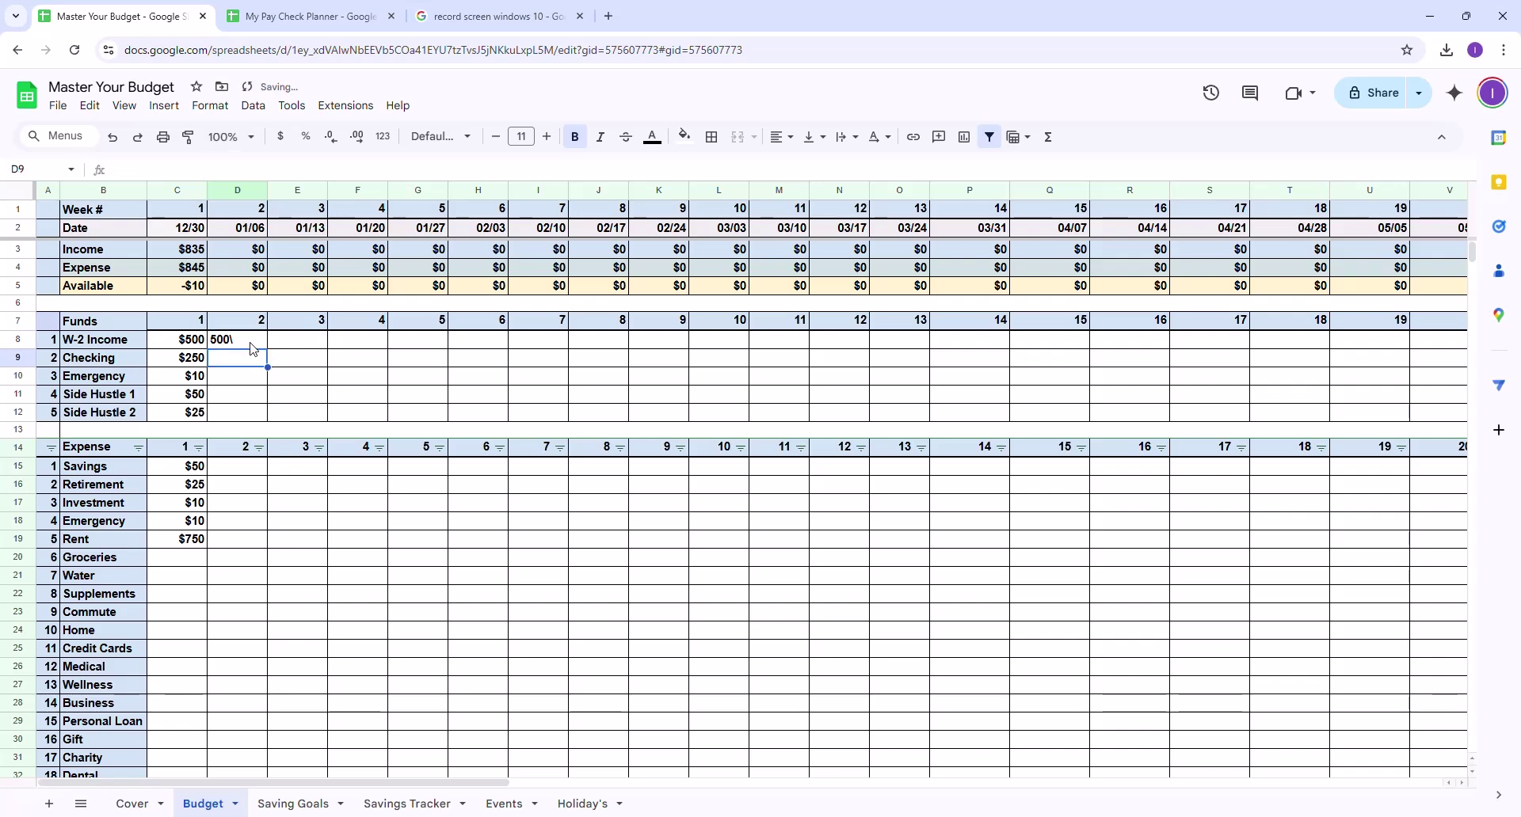
double_click(250, 344)
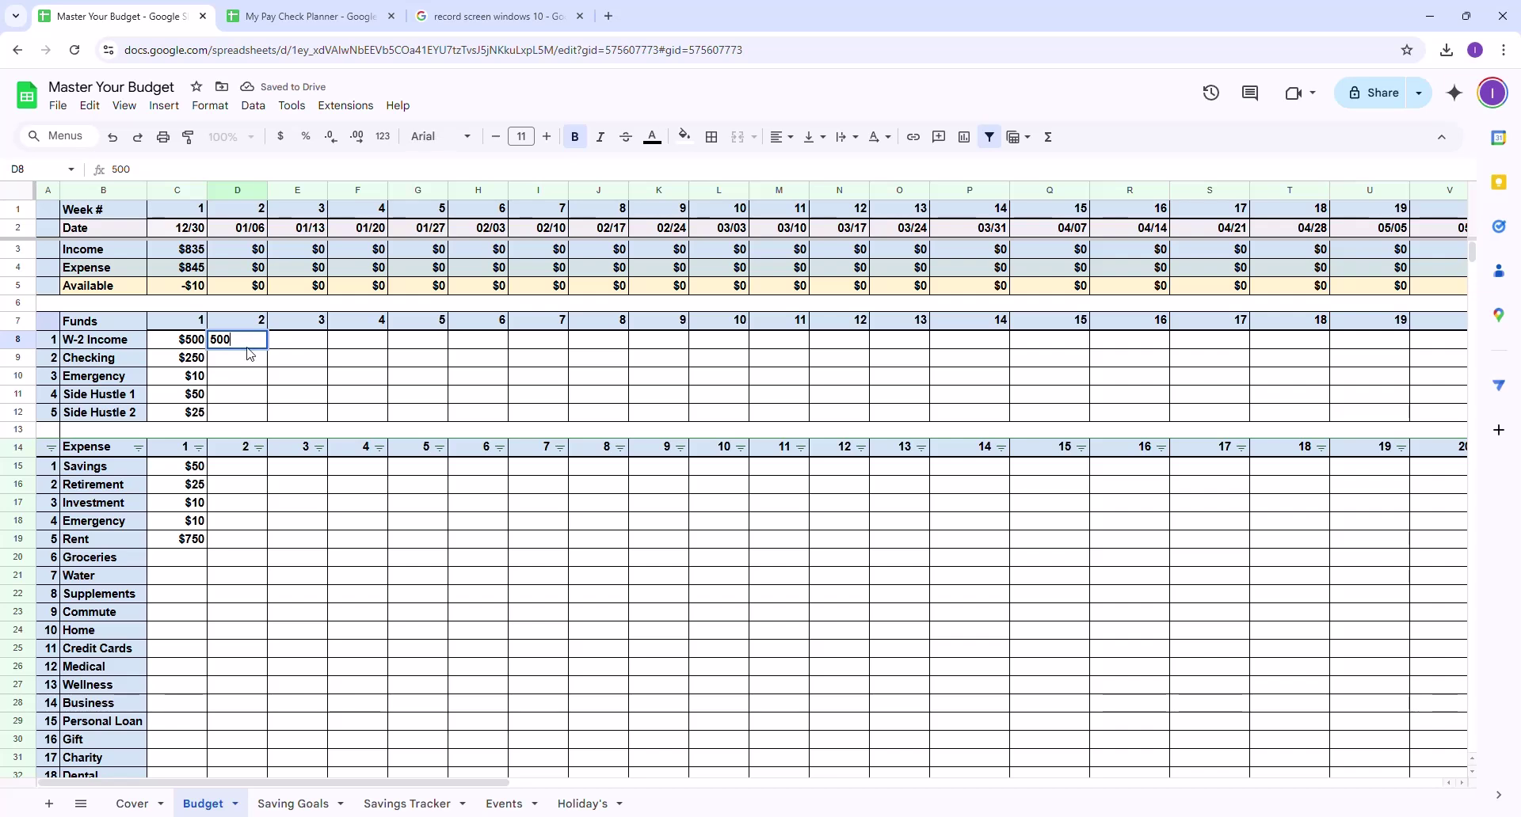
click(244, 363)
text(100)
key(Return)
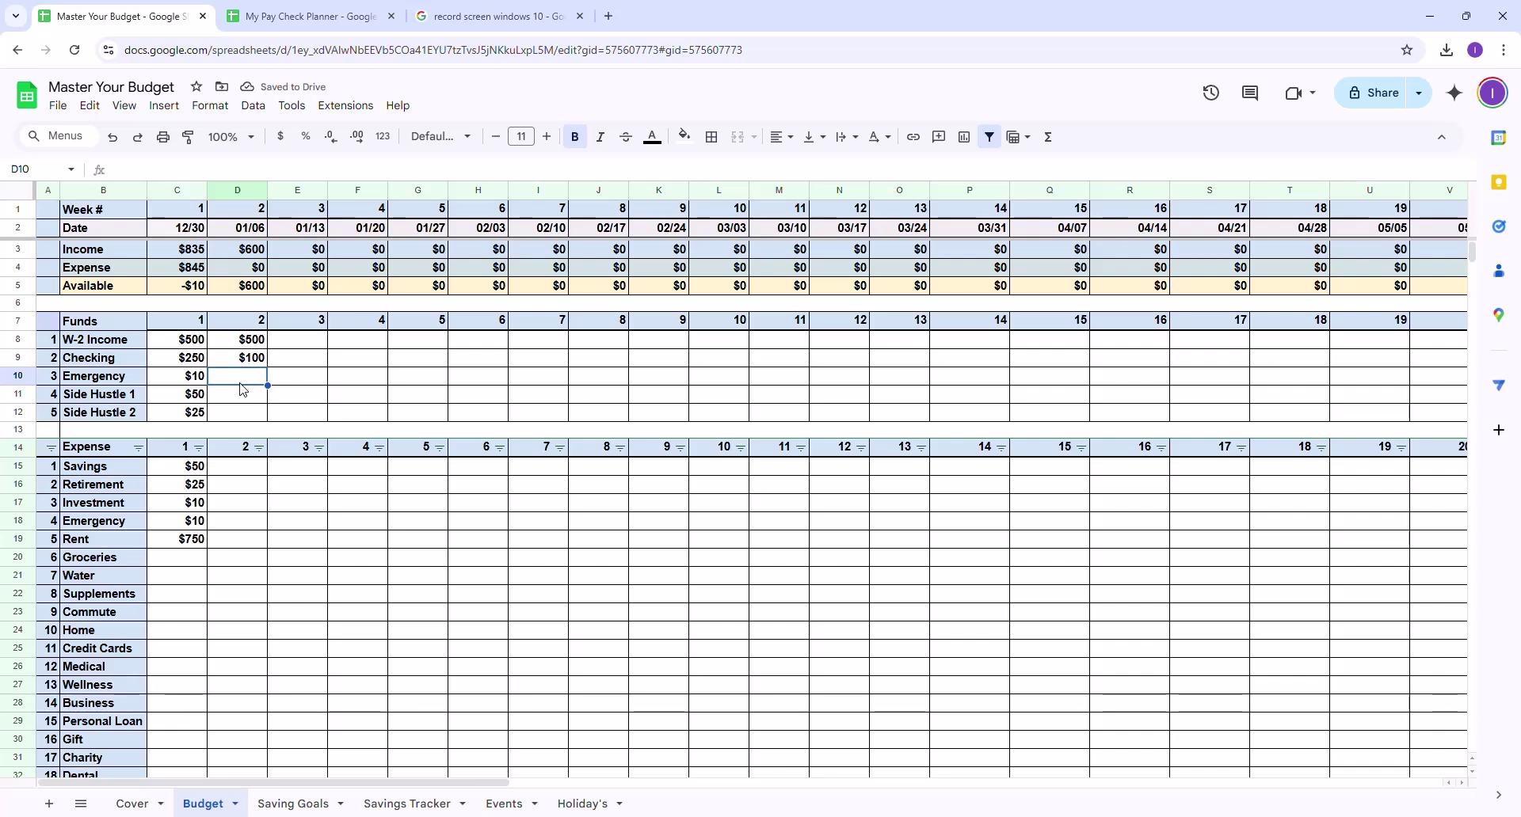
Enter week 2 funds of 10 for Emergency, 25 for Side Hustle 1 and 0 for Side Hustle 2
text(10)
click(242, 435)
click(241, 521)
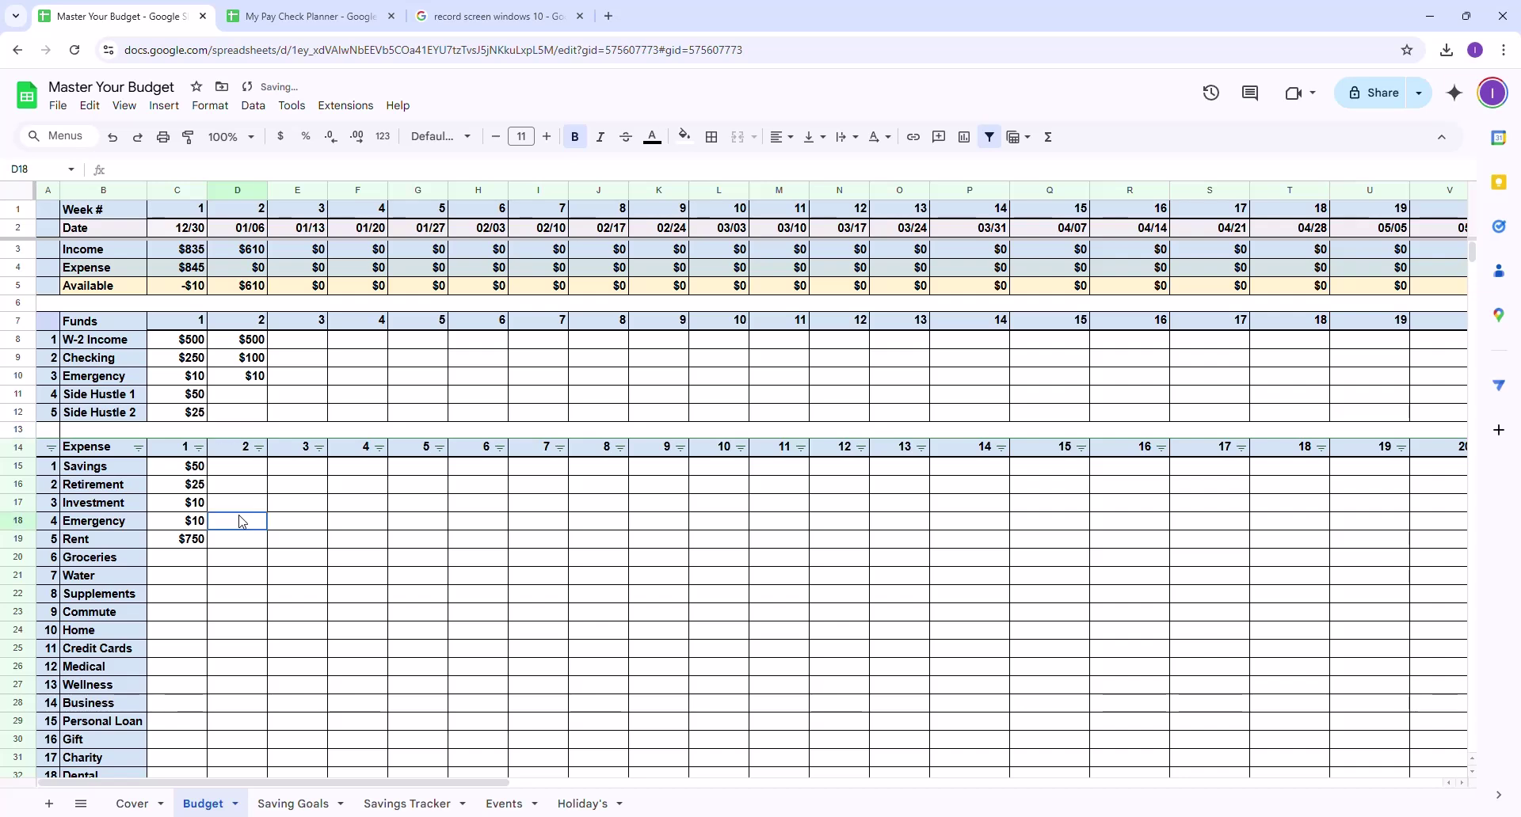
click(242, 399)
text(2)
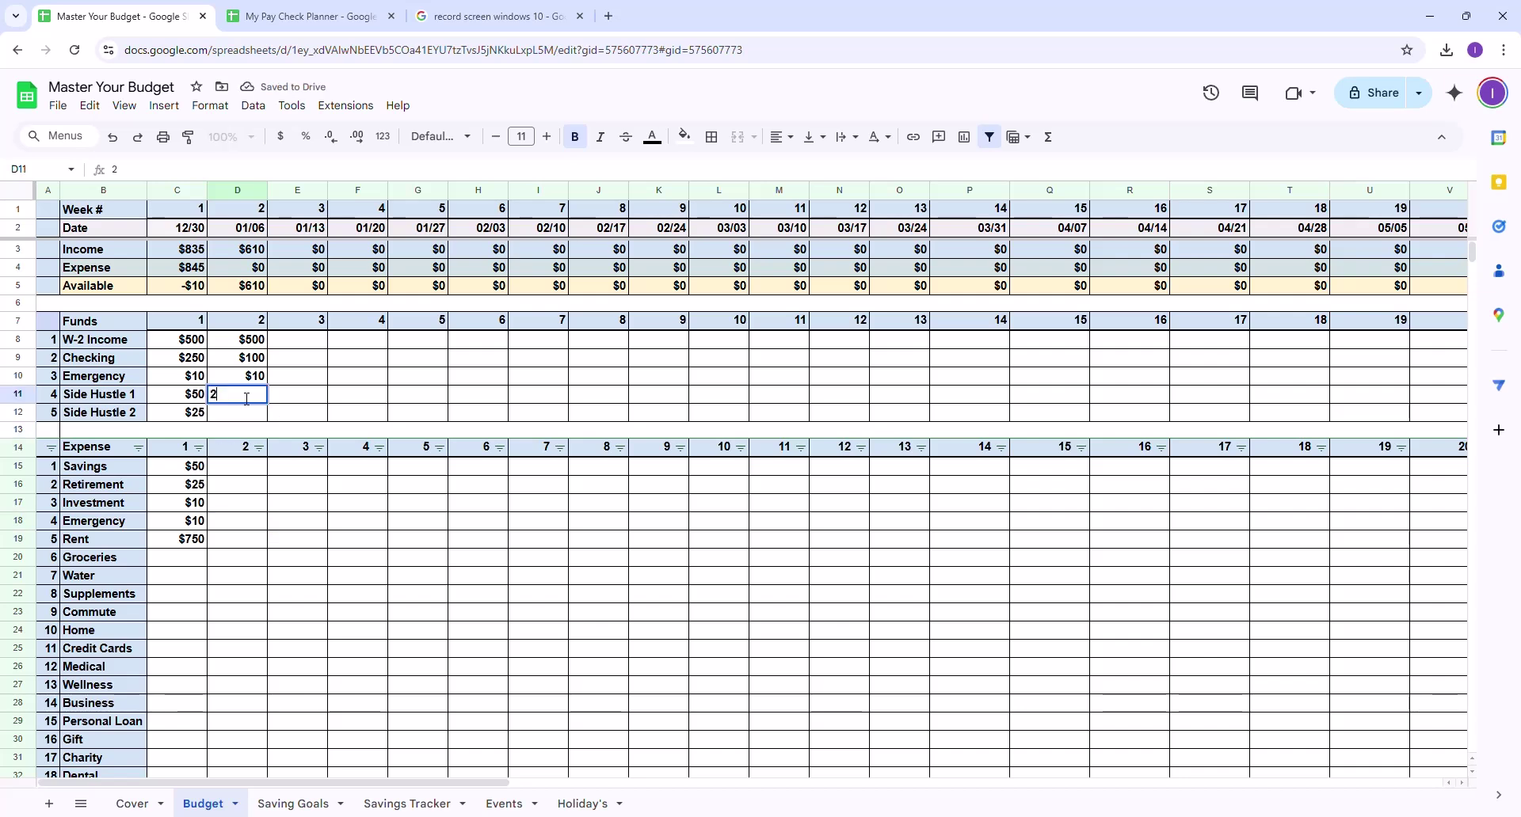
text(5)
key(Return)
text(0)
key(Return)
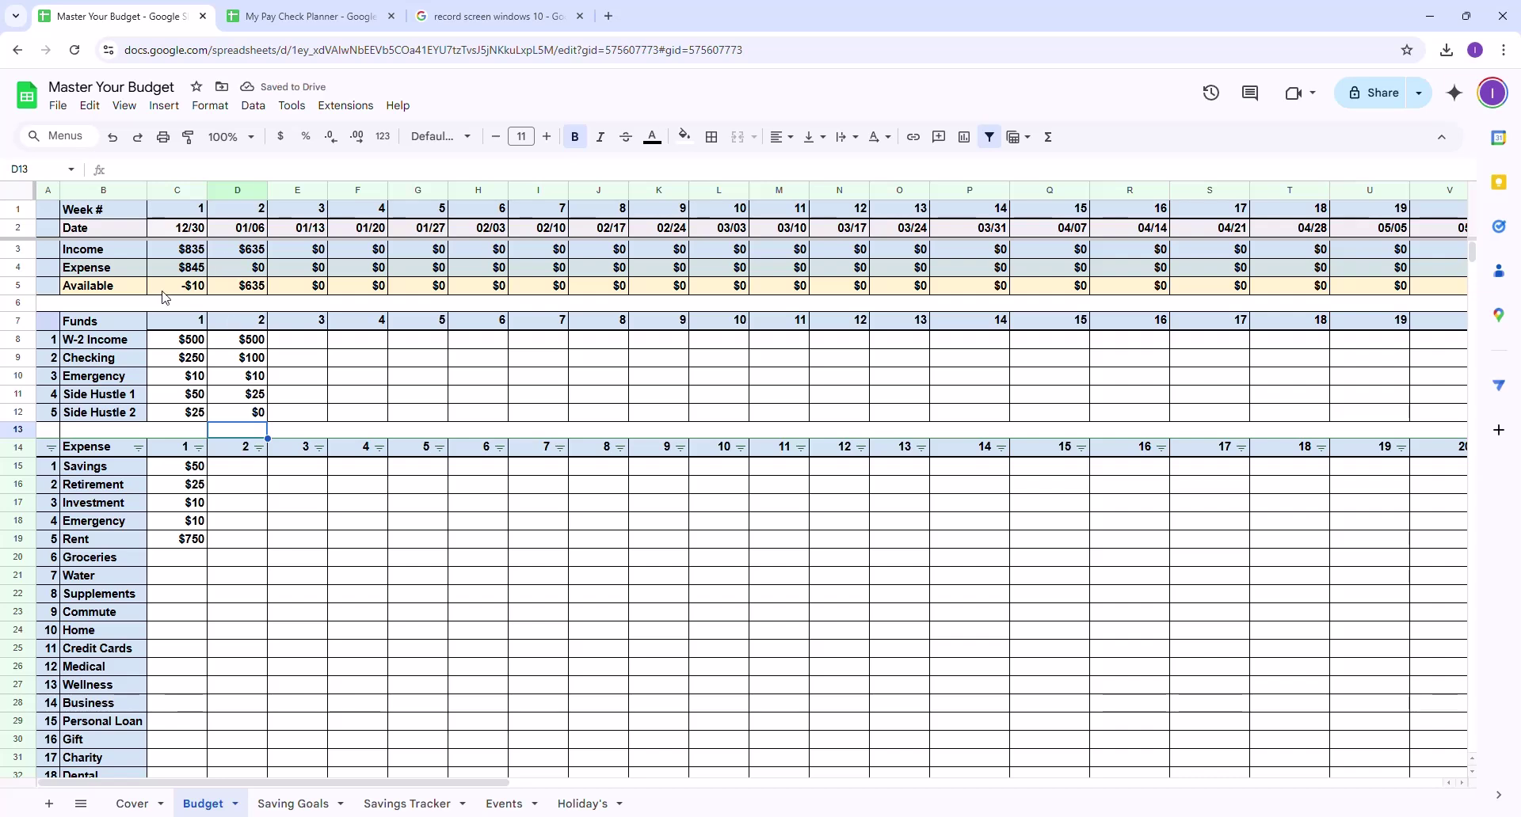
Set the week 1 Emergency amount in the Expense section to 0
click(190, 523)
text(0)
click(273, 651)
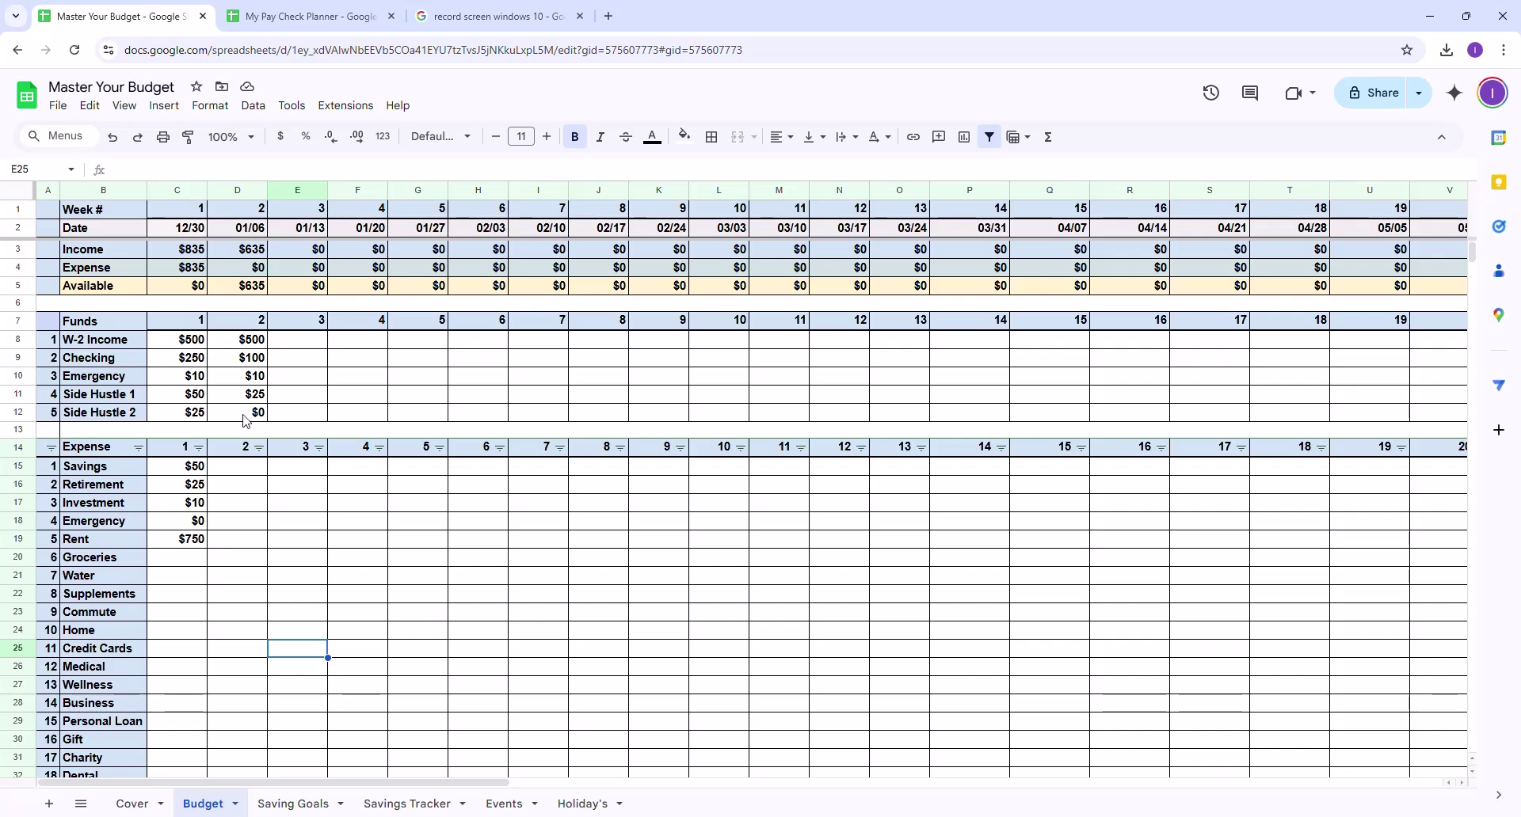
click(247, 486)
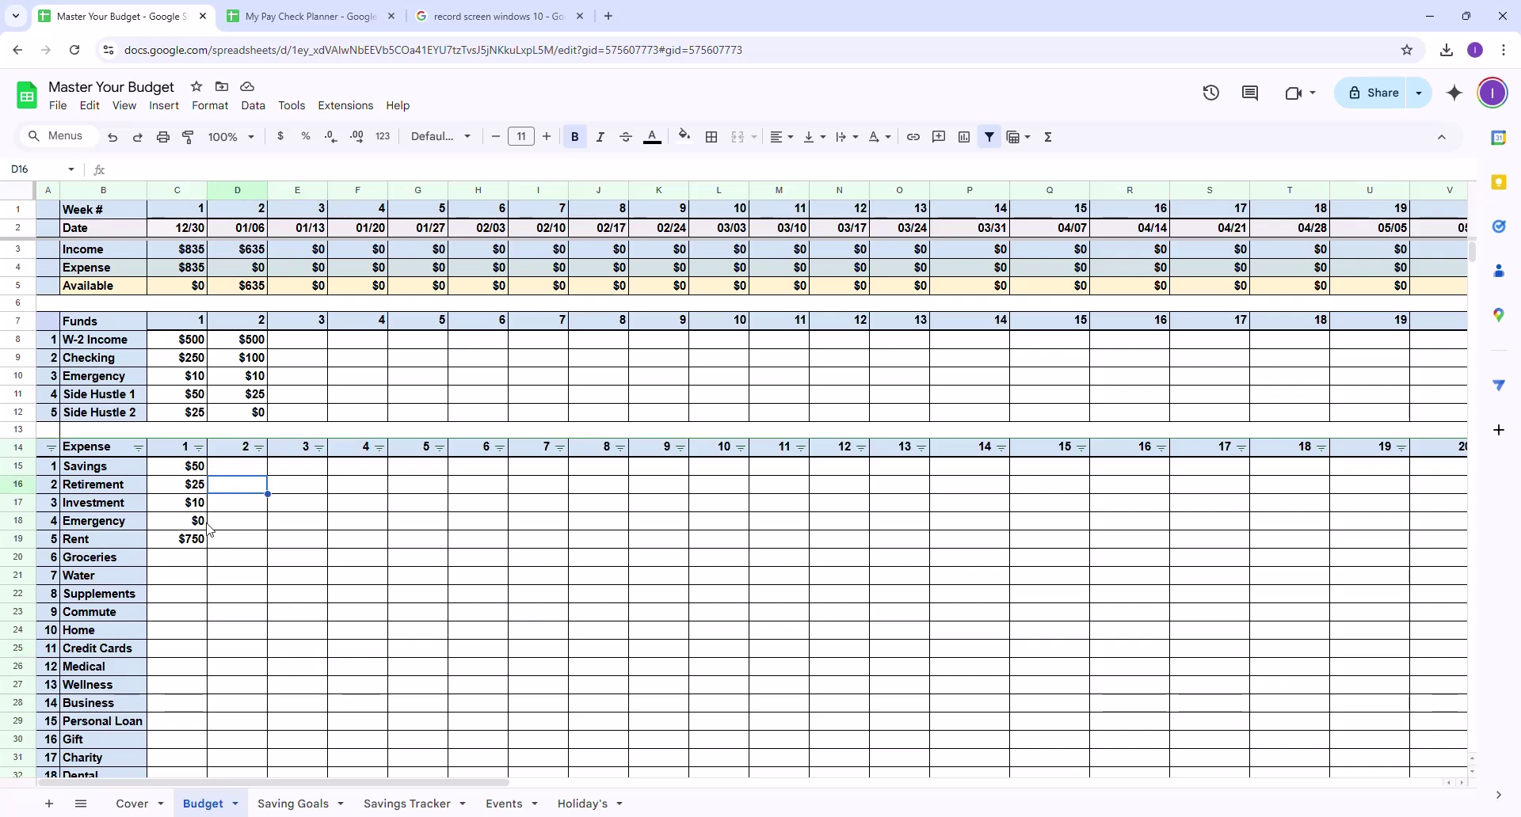
Enter a Rent expense of 750 for week 5
click(419, 541)
text(750)
key(Return)
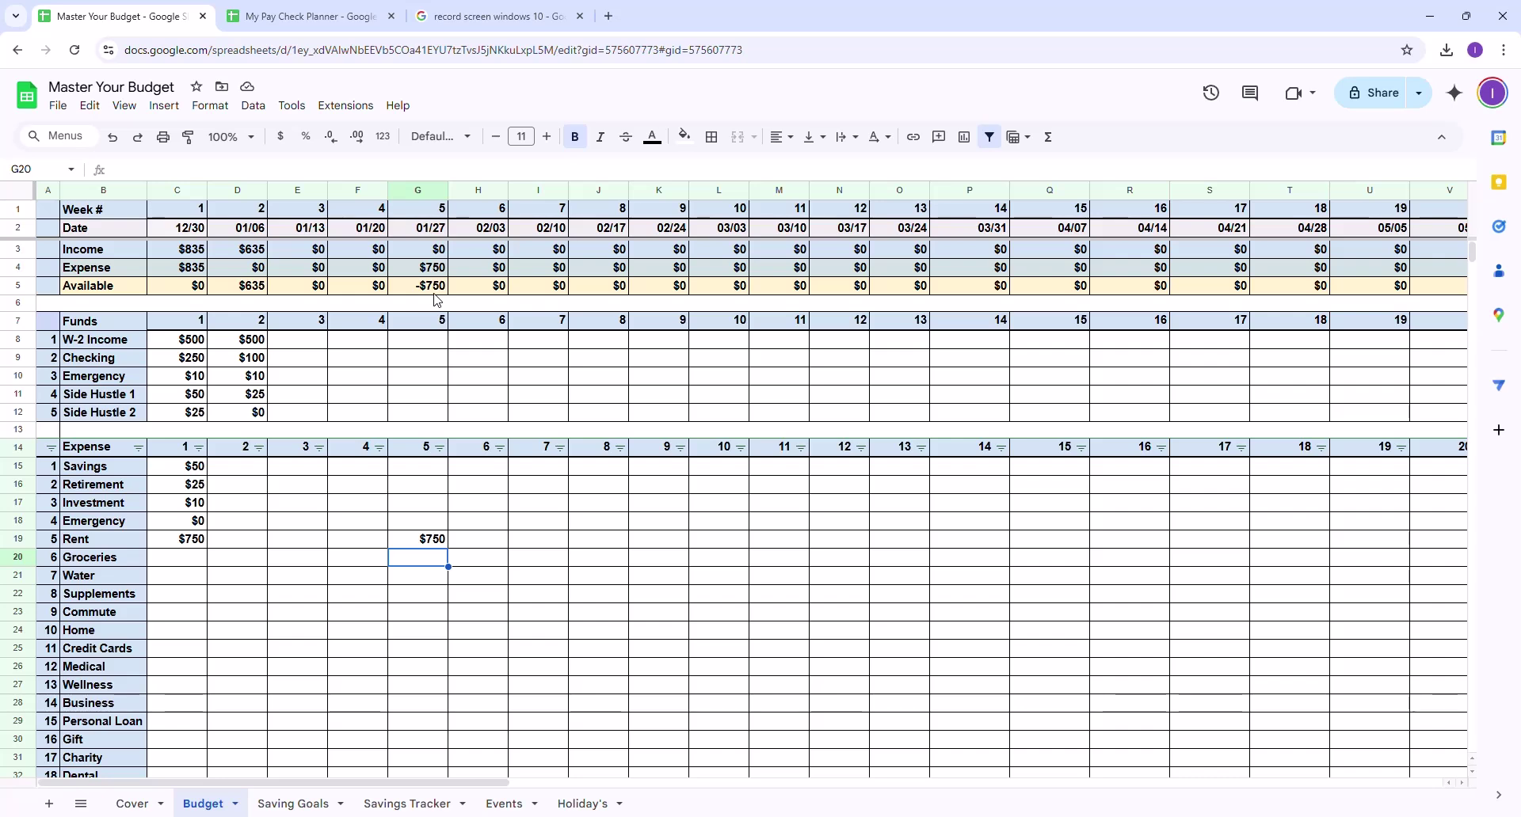
Enter a Checking amount of 1000 in the week 5 funds
click(431, 368)
text(1000)
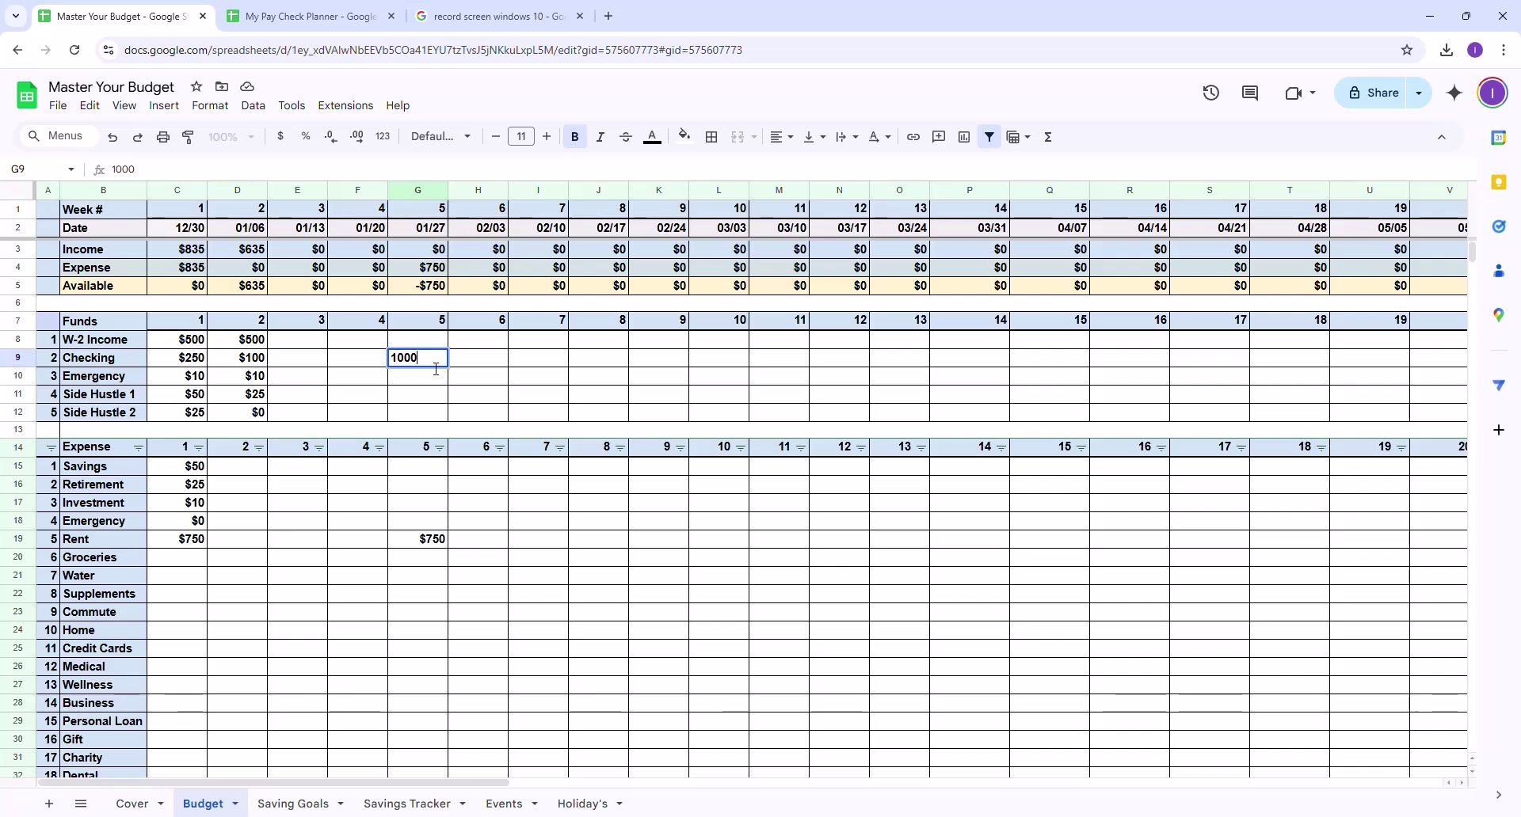
key(Return)
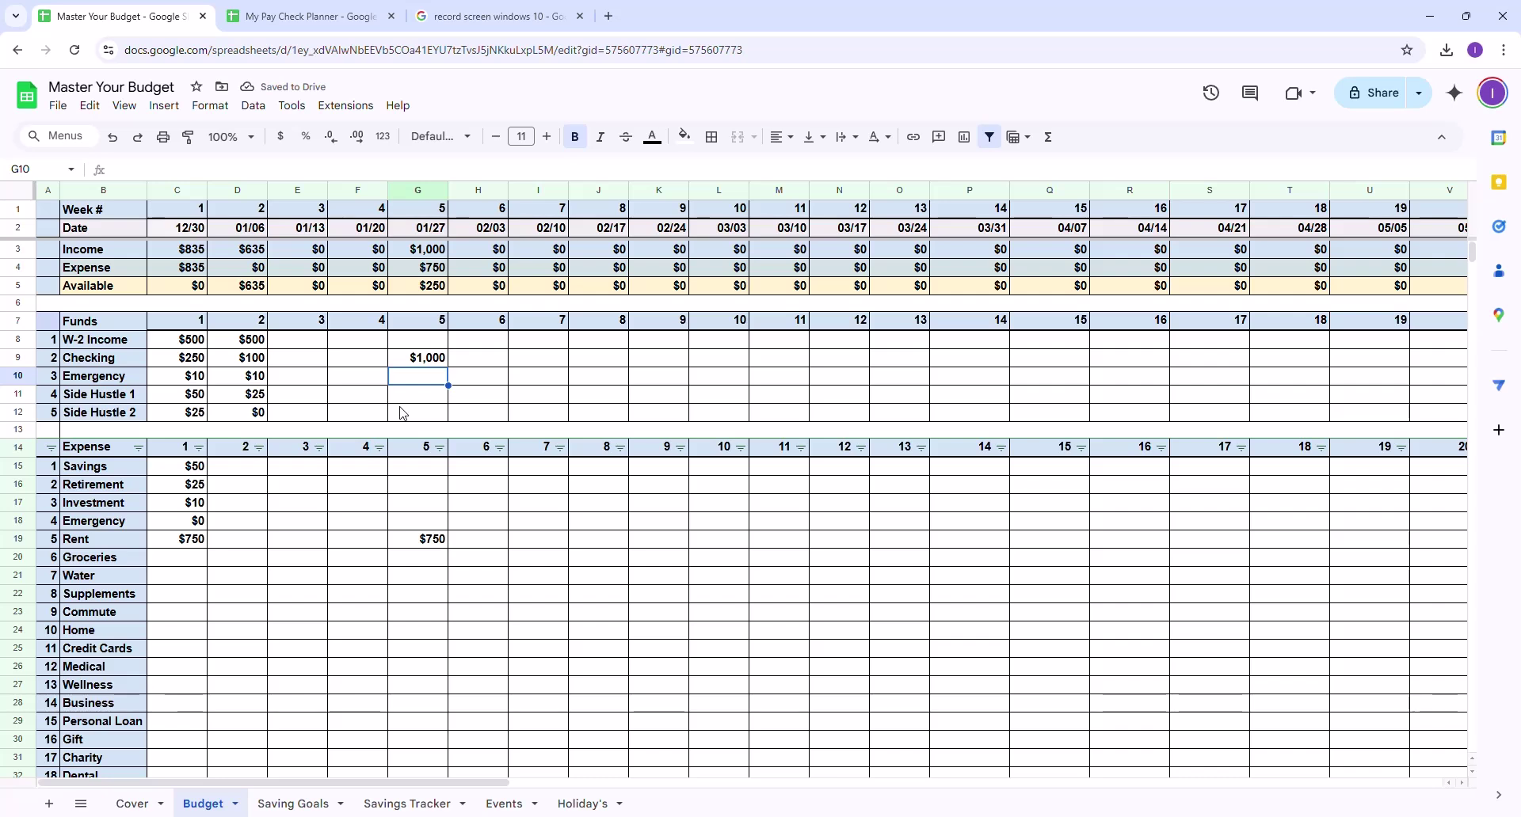
Enter 1000 for Emergency in the week 5 funds and set that week's Checking amount to 0
text(1000)
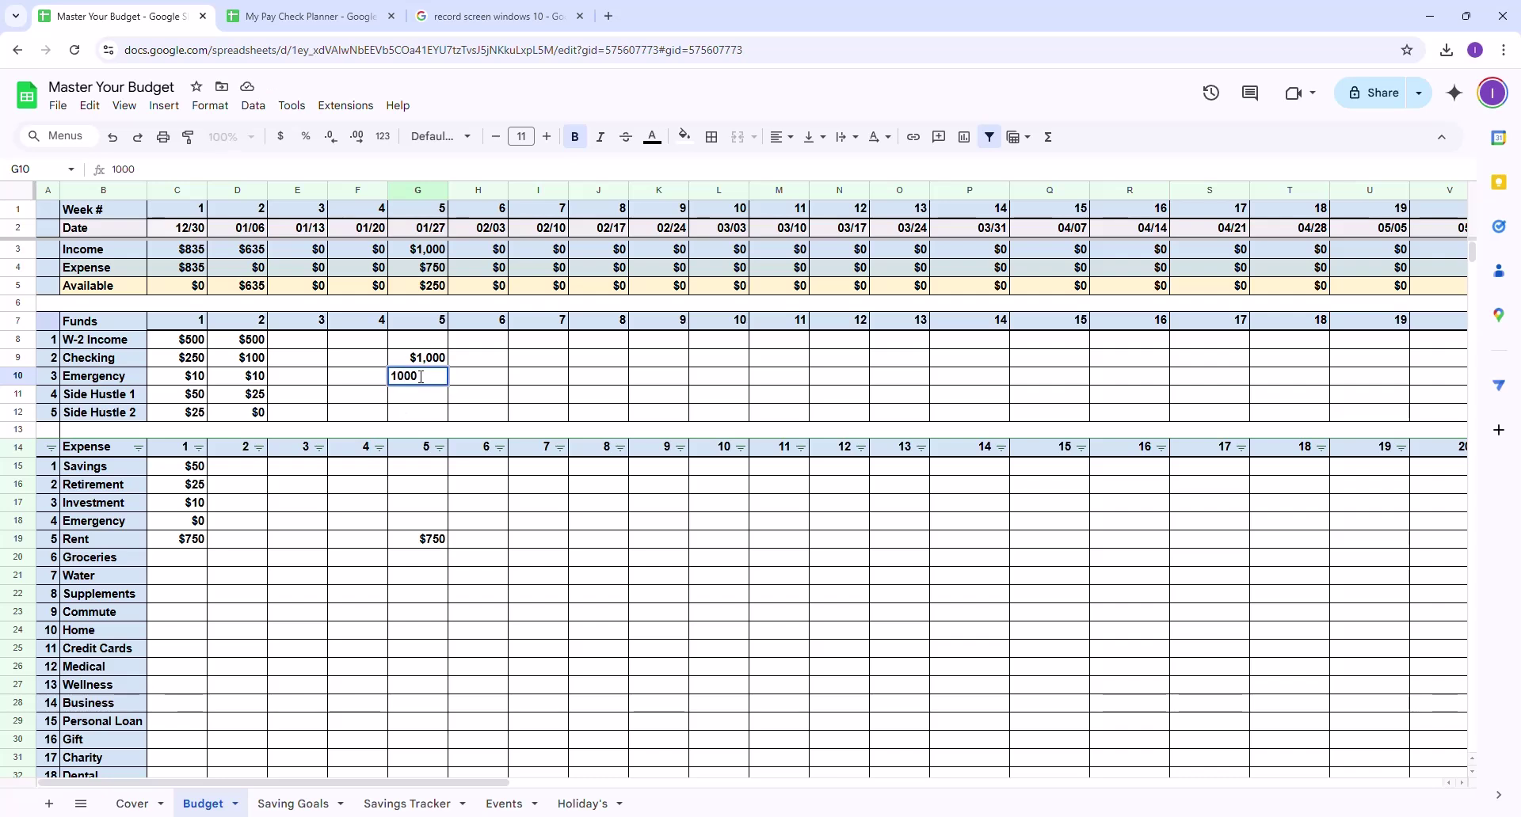
click(419, 362)
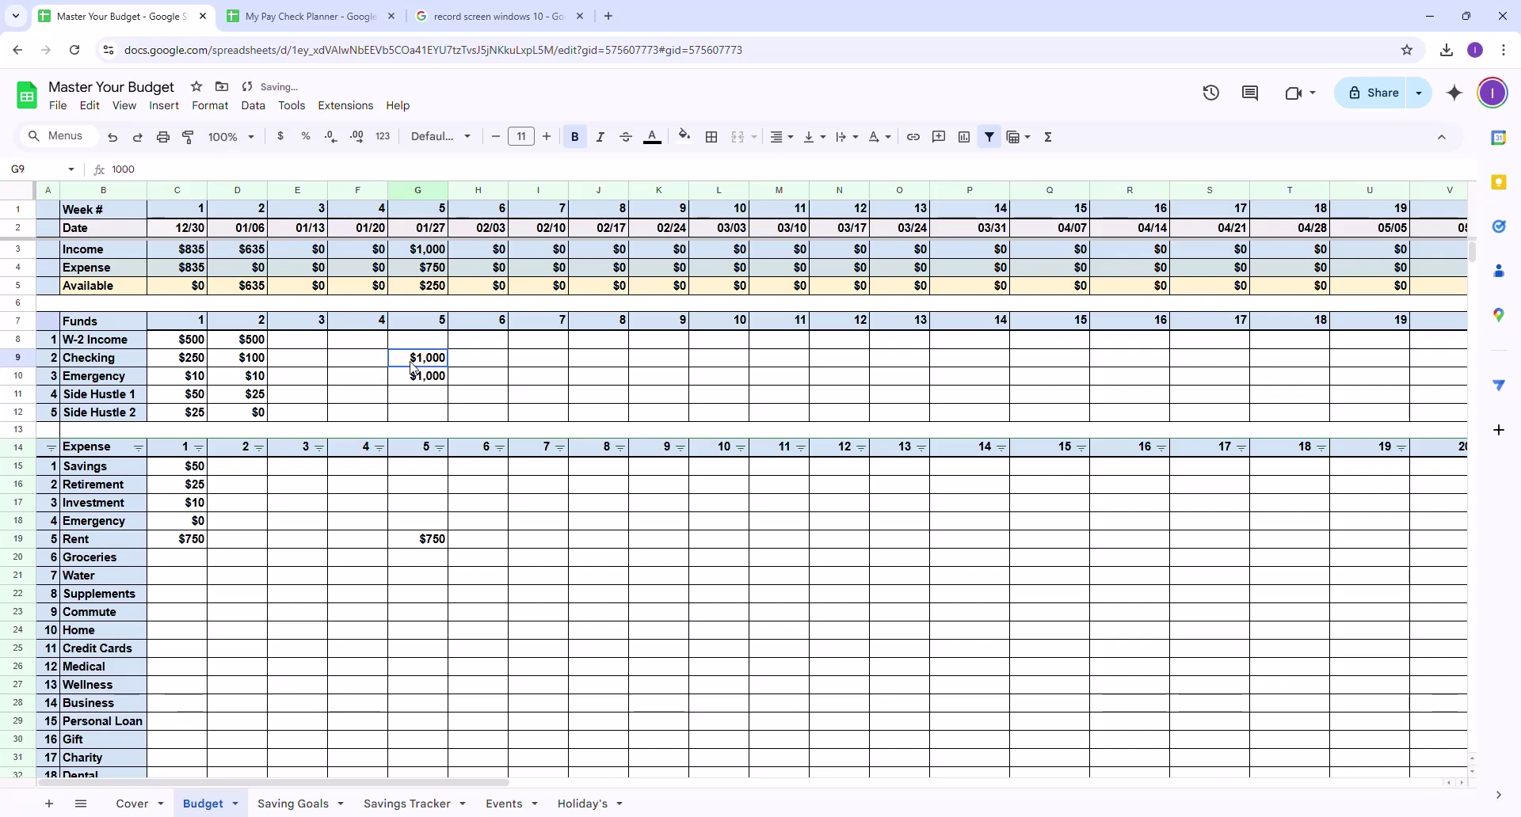
text(0)
click(396, 588)
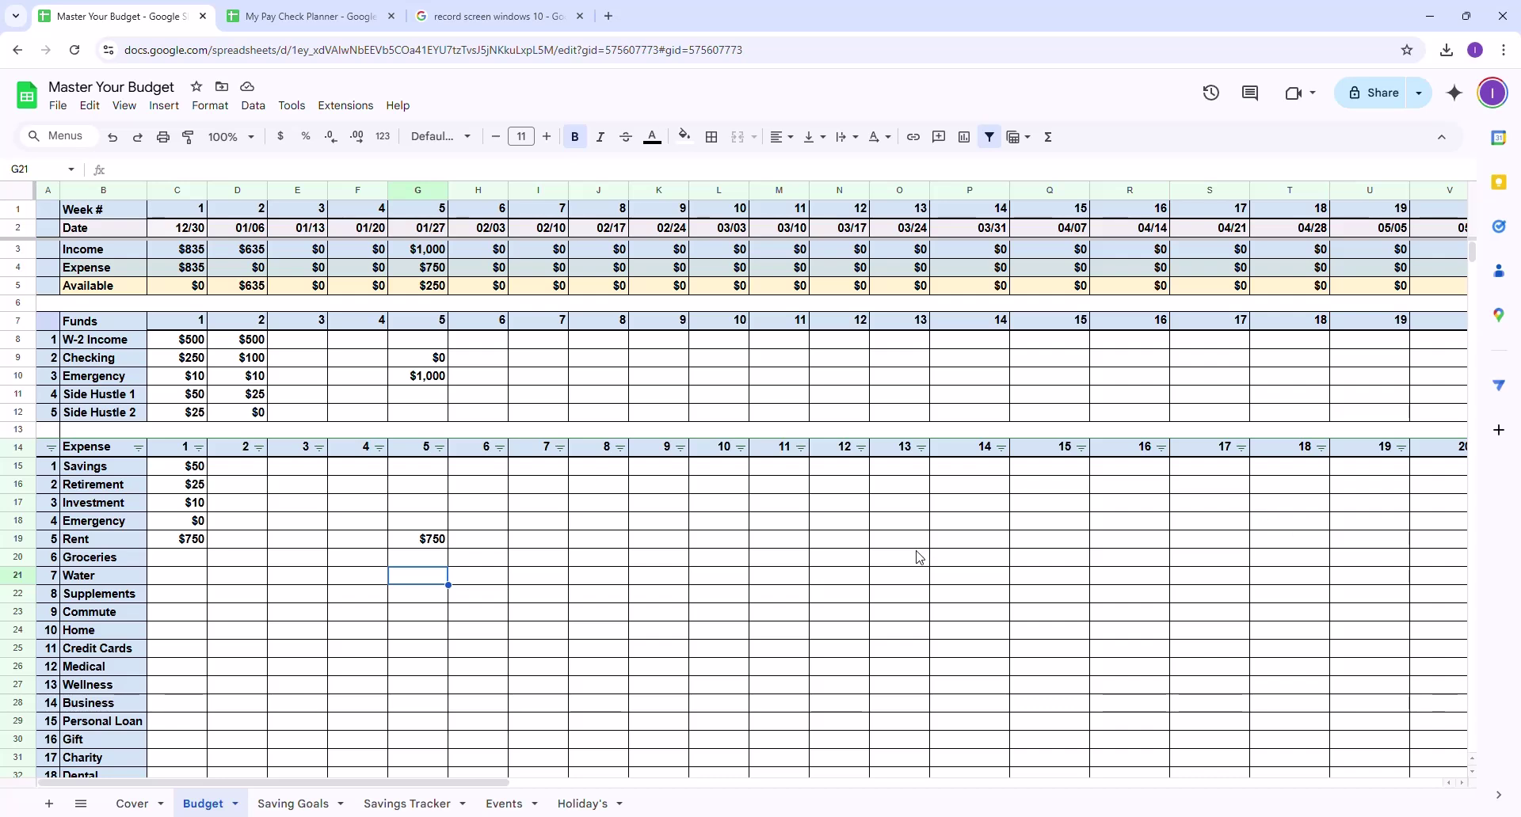
Enter a Gift expense of 5000 for week 13
click(877, 528)
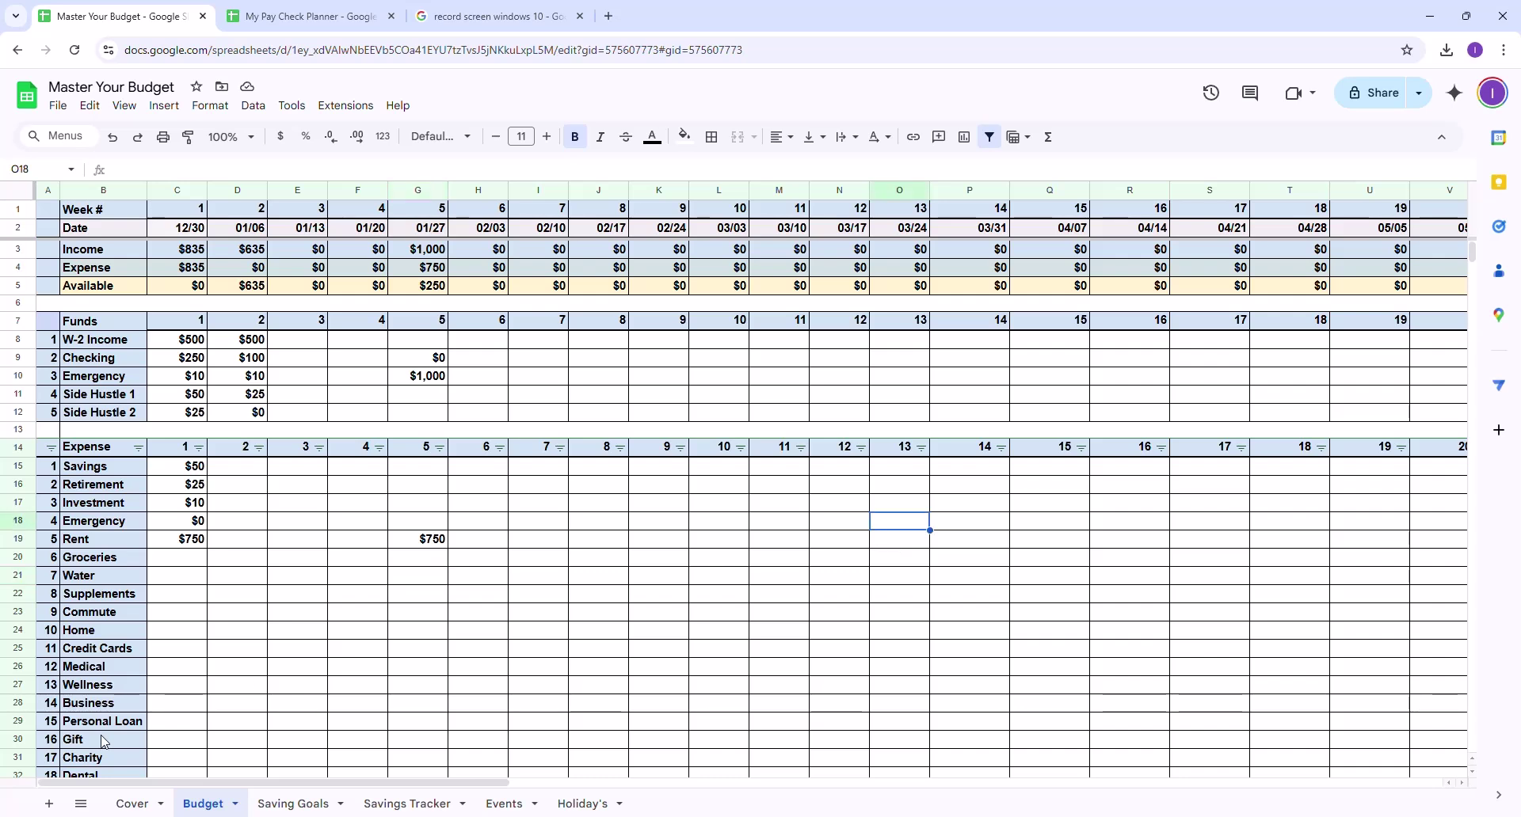
click(920, 748)
text(5)
text(0)
key(BackSpace)
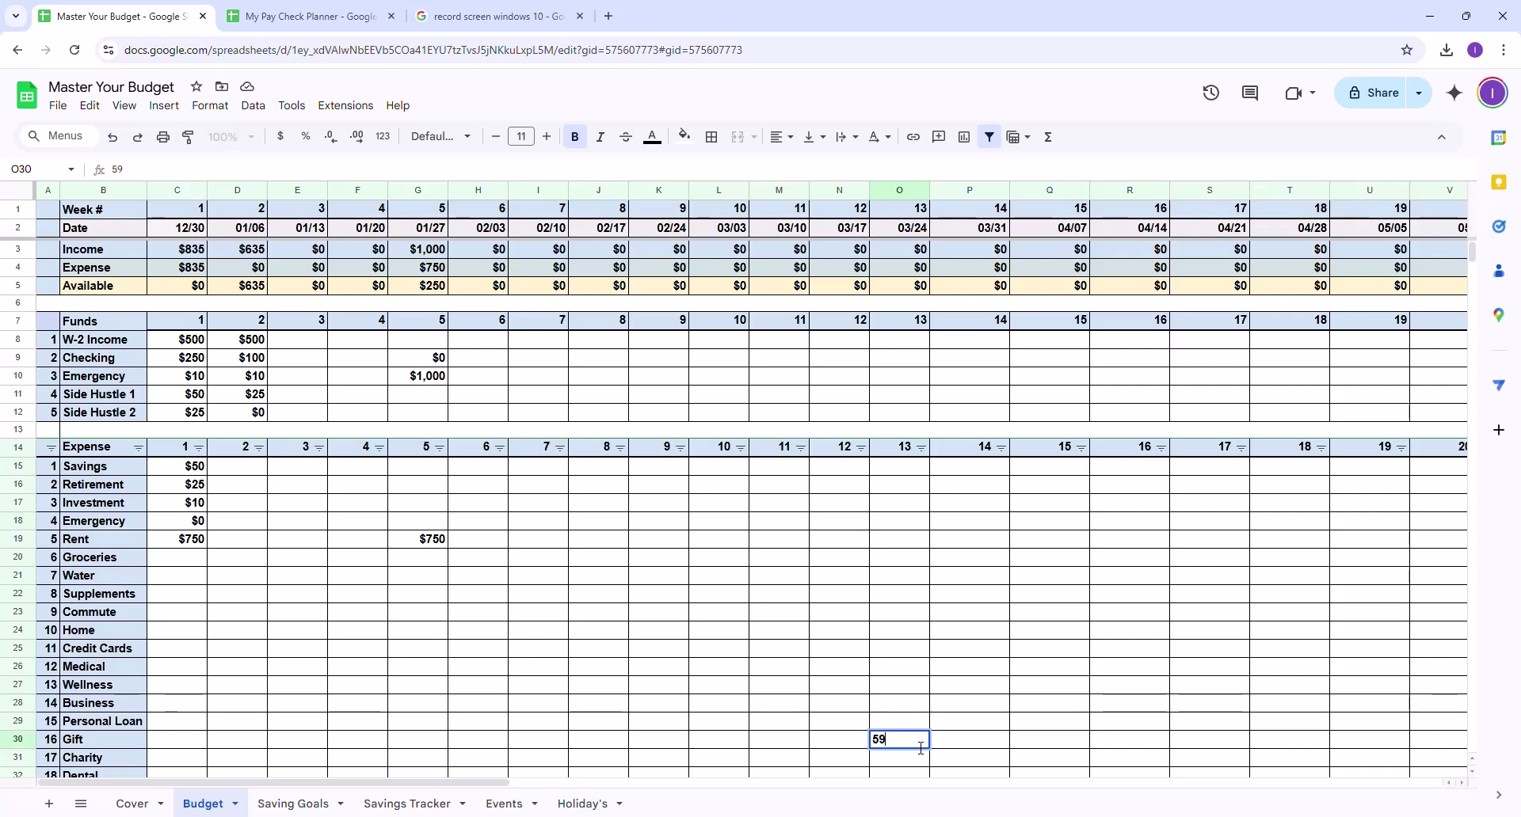
text(000)
key(Return)
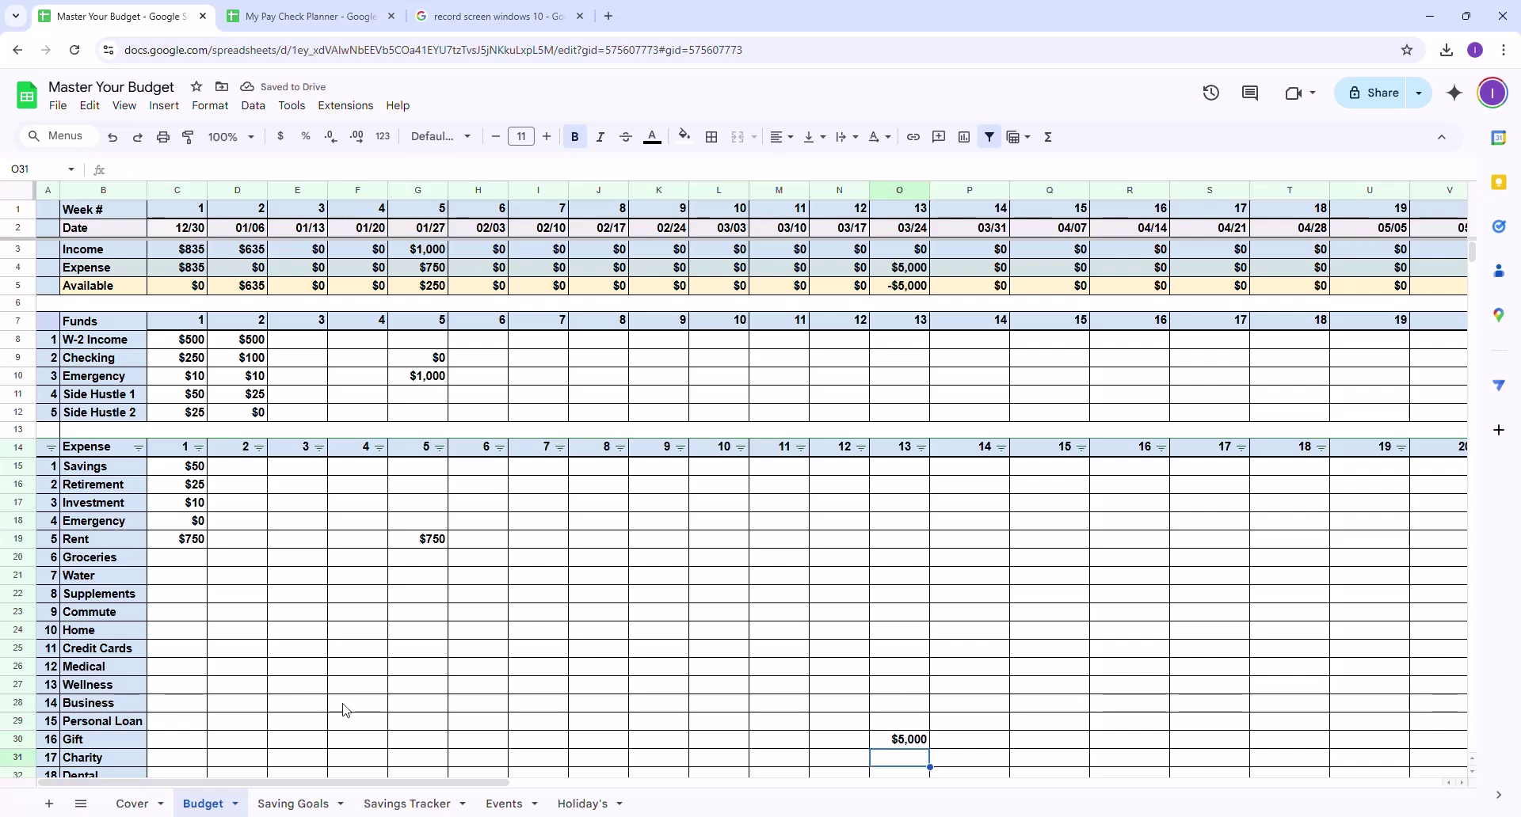
Enter a Gift expense of 600 for week 1 and fill it across through week 12
click(204, 742)
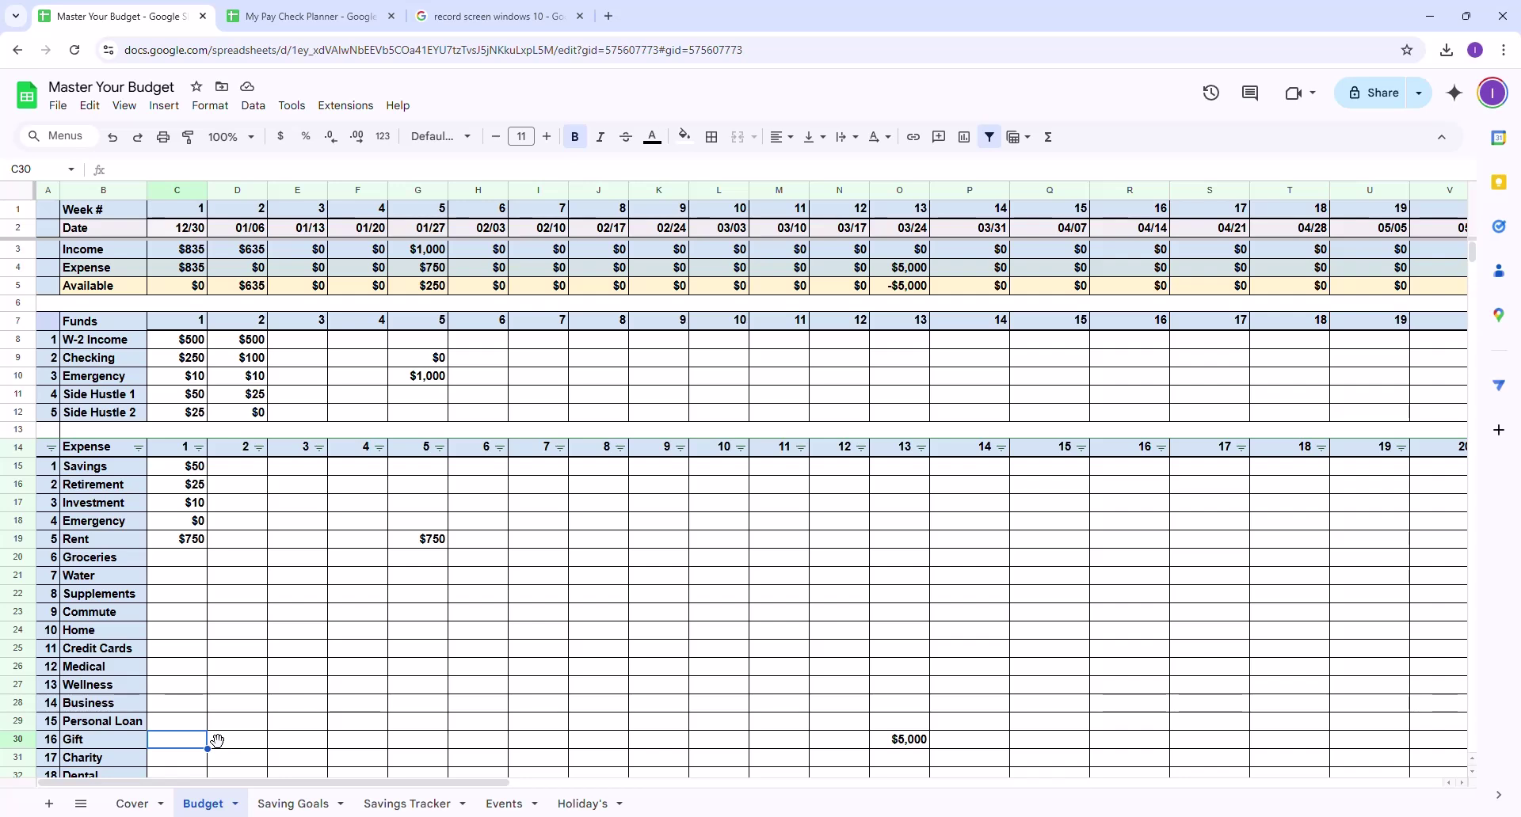
text(600)
click(239, 705)
click(198, 741)
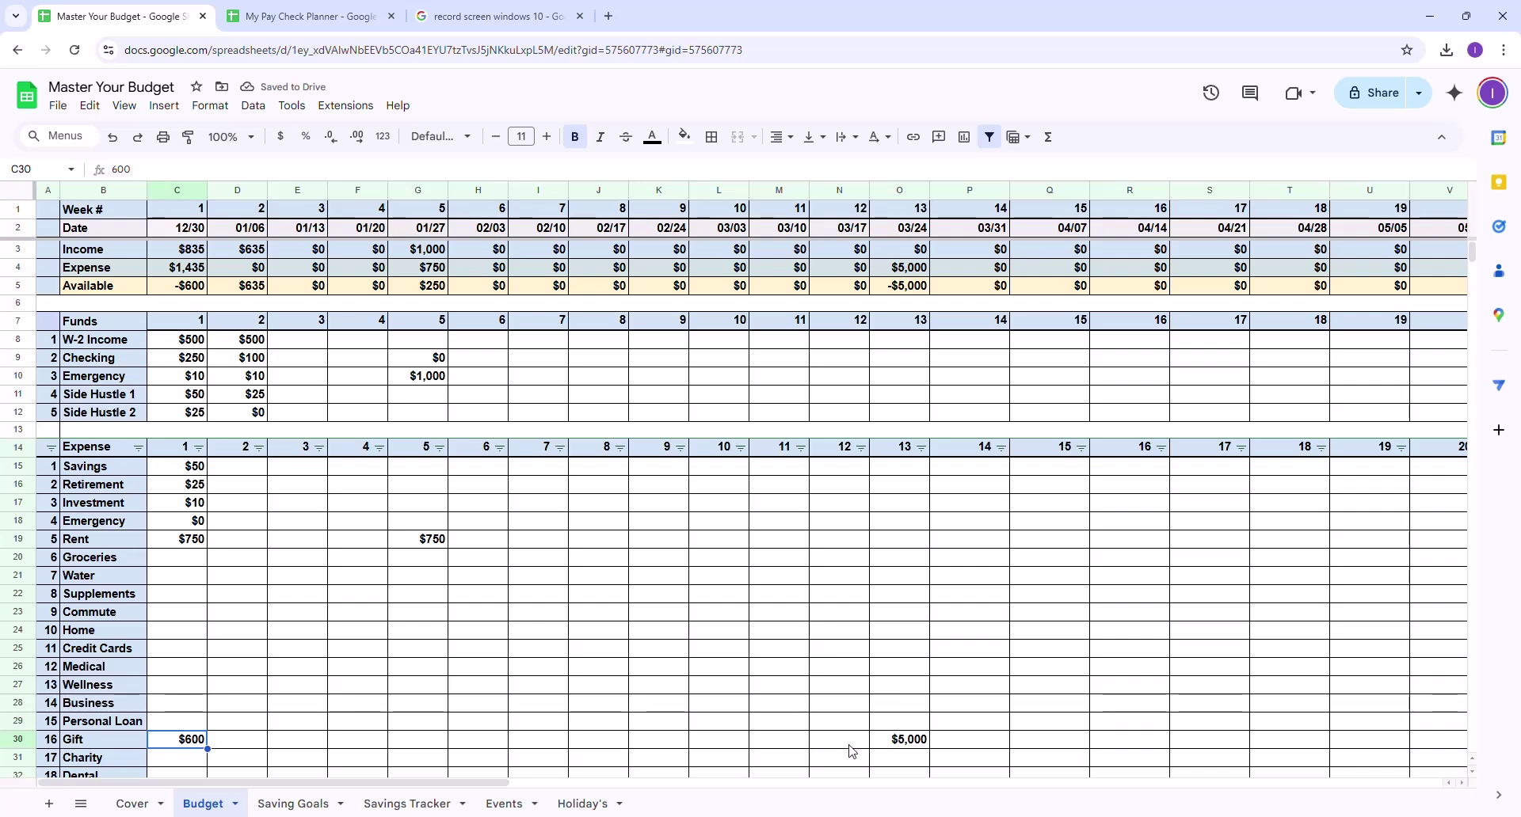
drag(220, 761, 830, 752)
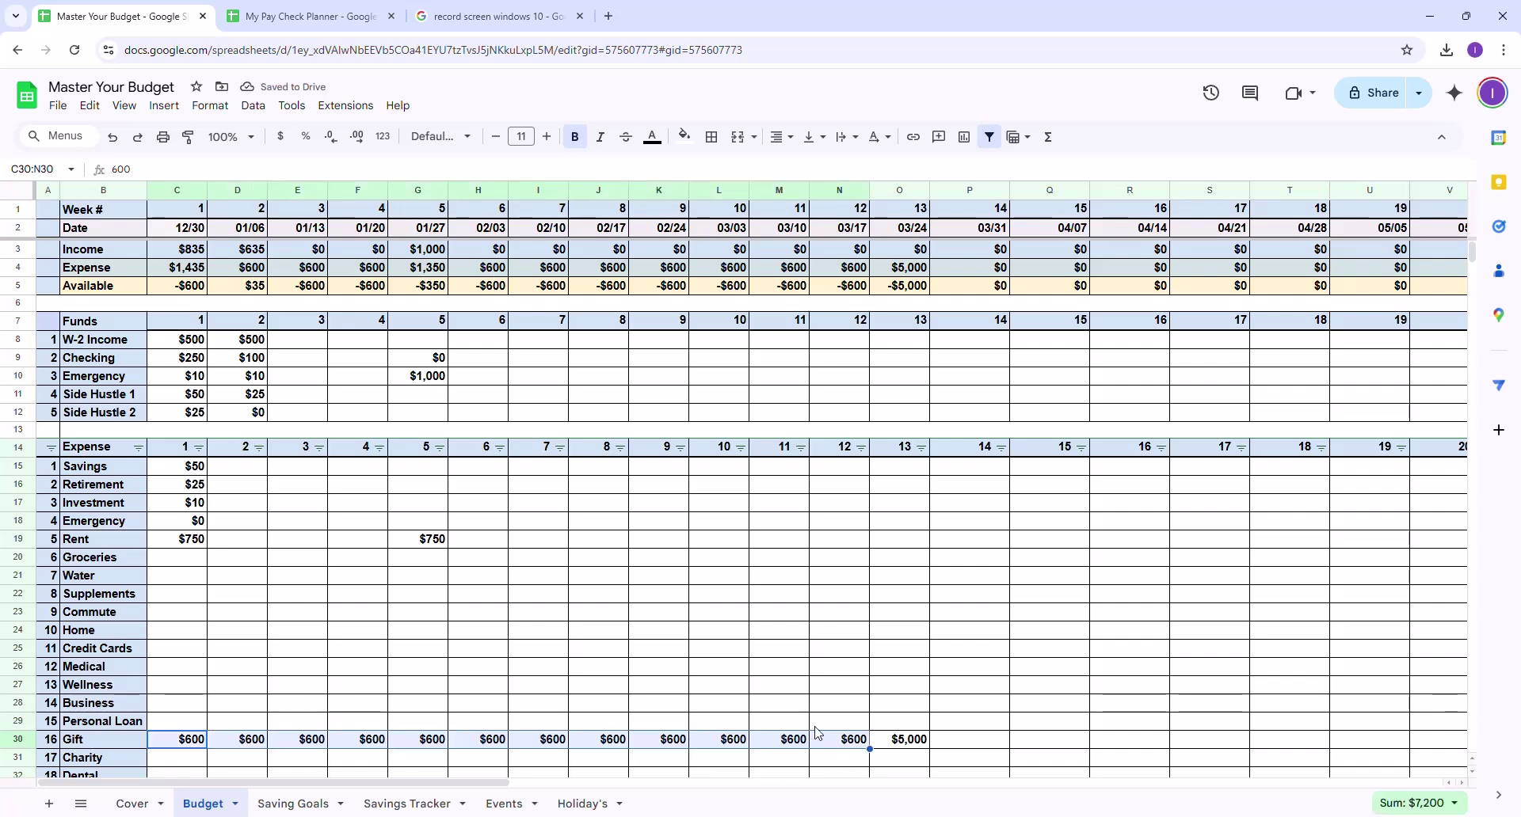
click(802, 707)
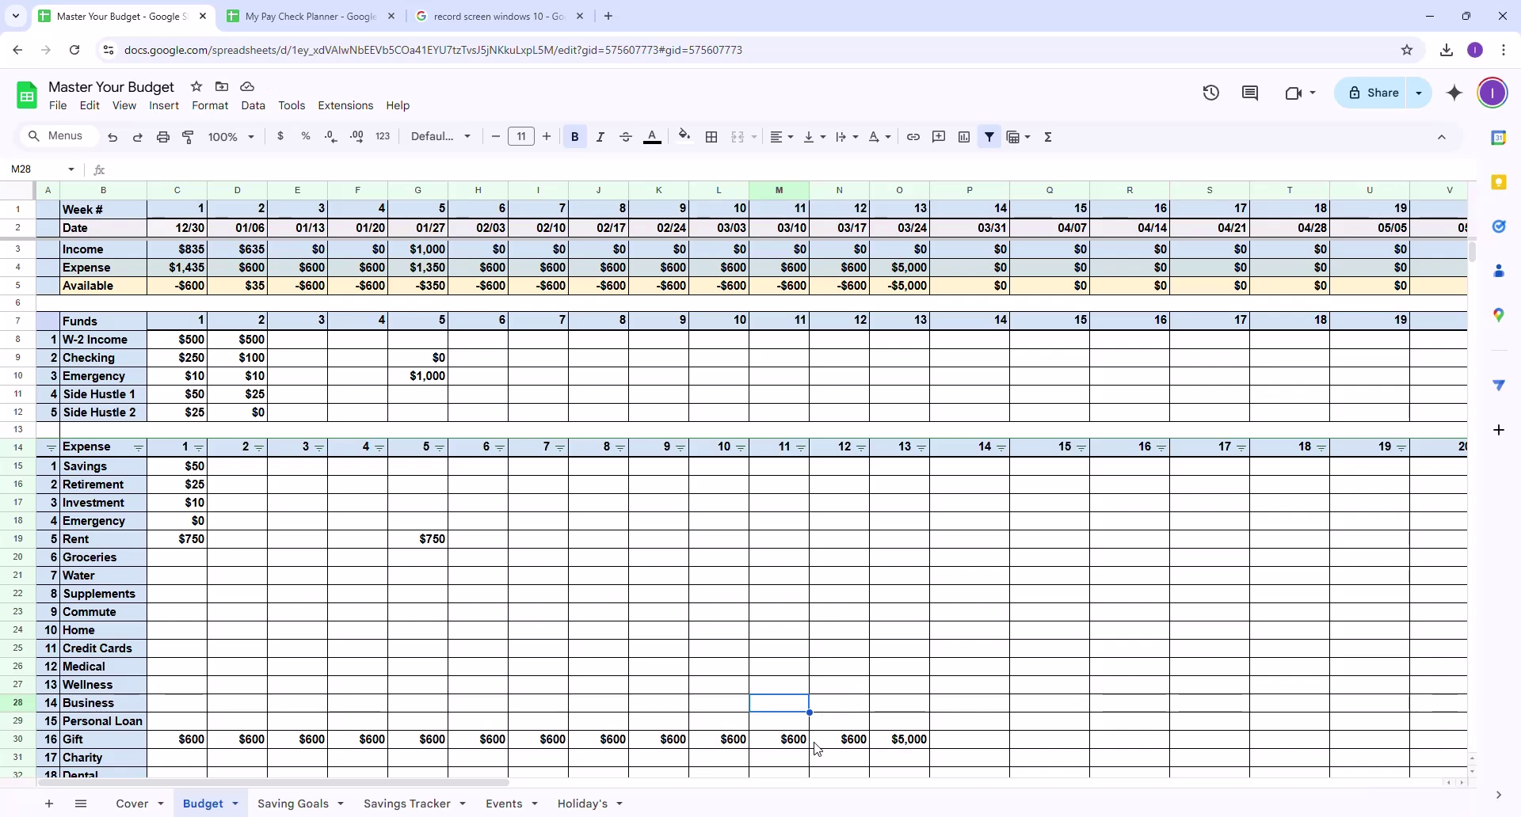
Clear the Gift expense amounts for weeks 1 through 13
drag(190, 741, 849, 748)
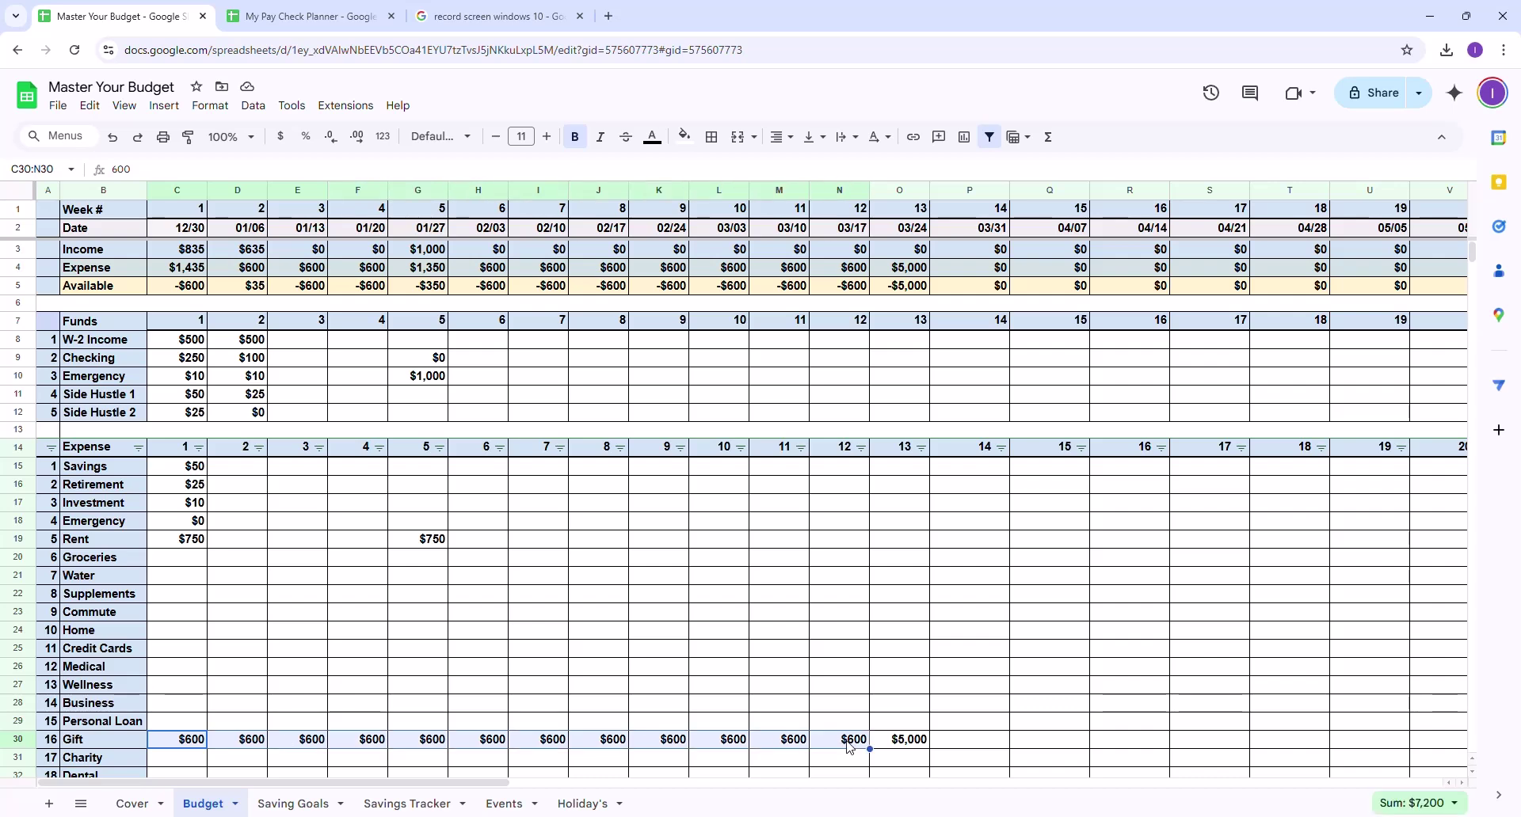
key(Delete)
click(908, 745)
key(Delete)
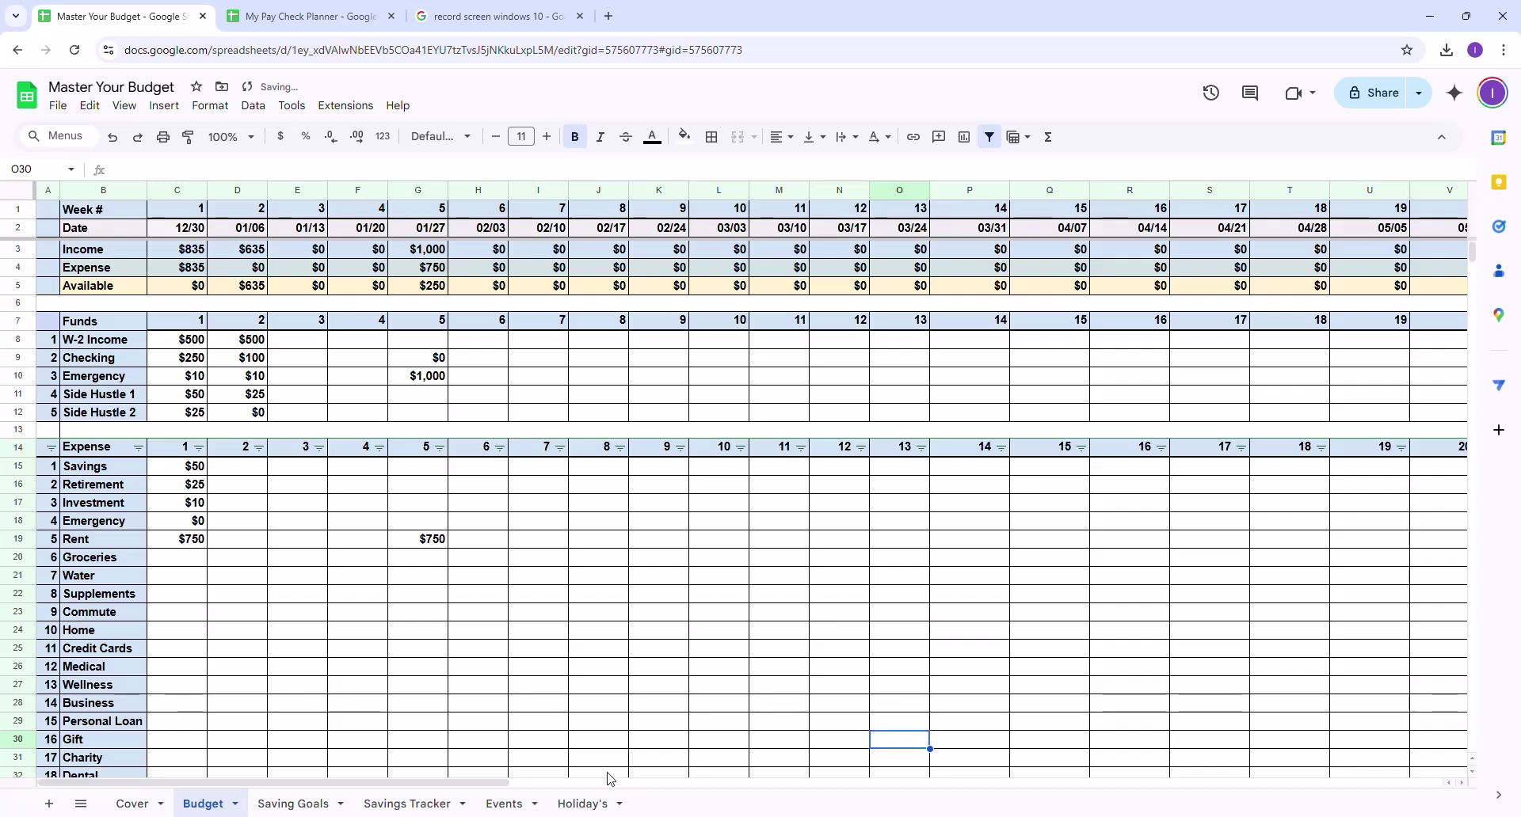
View the Events sheet, then return to the Budget sheet and review its list of expense categories
drag(511, 804, 615, 804)
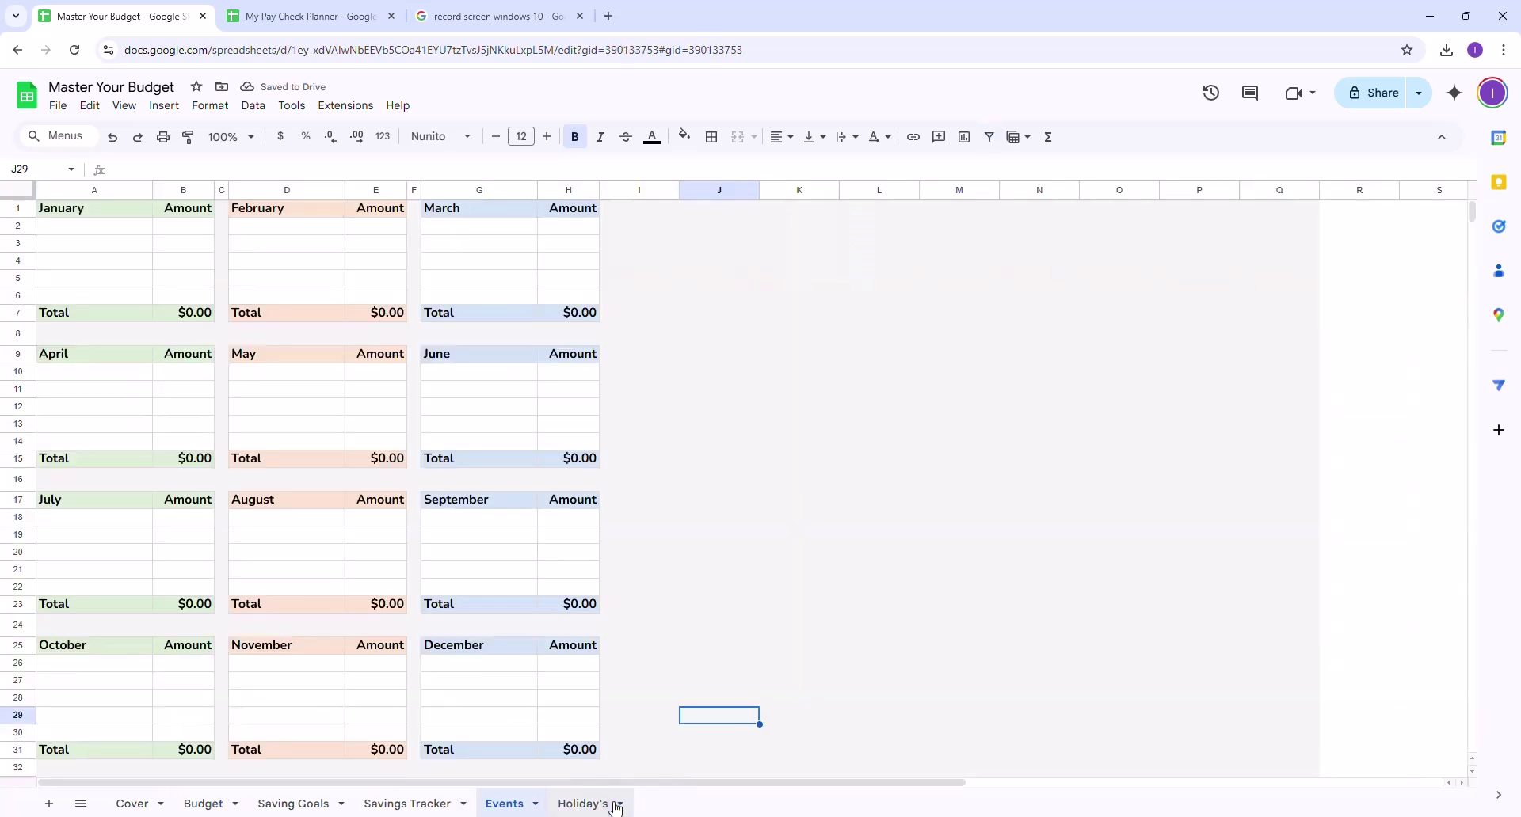
click(204, 805)
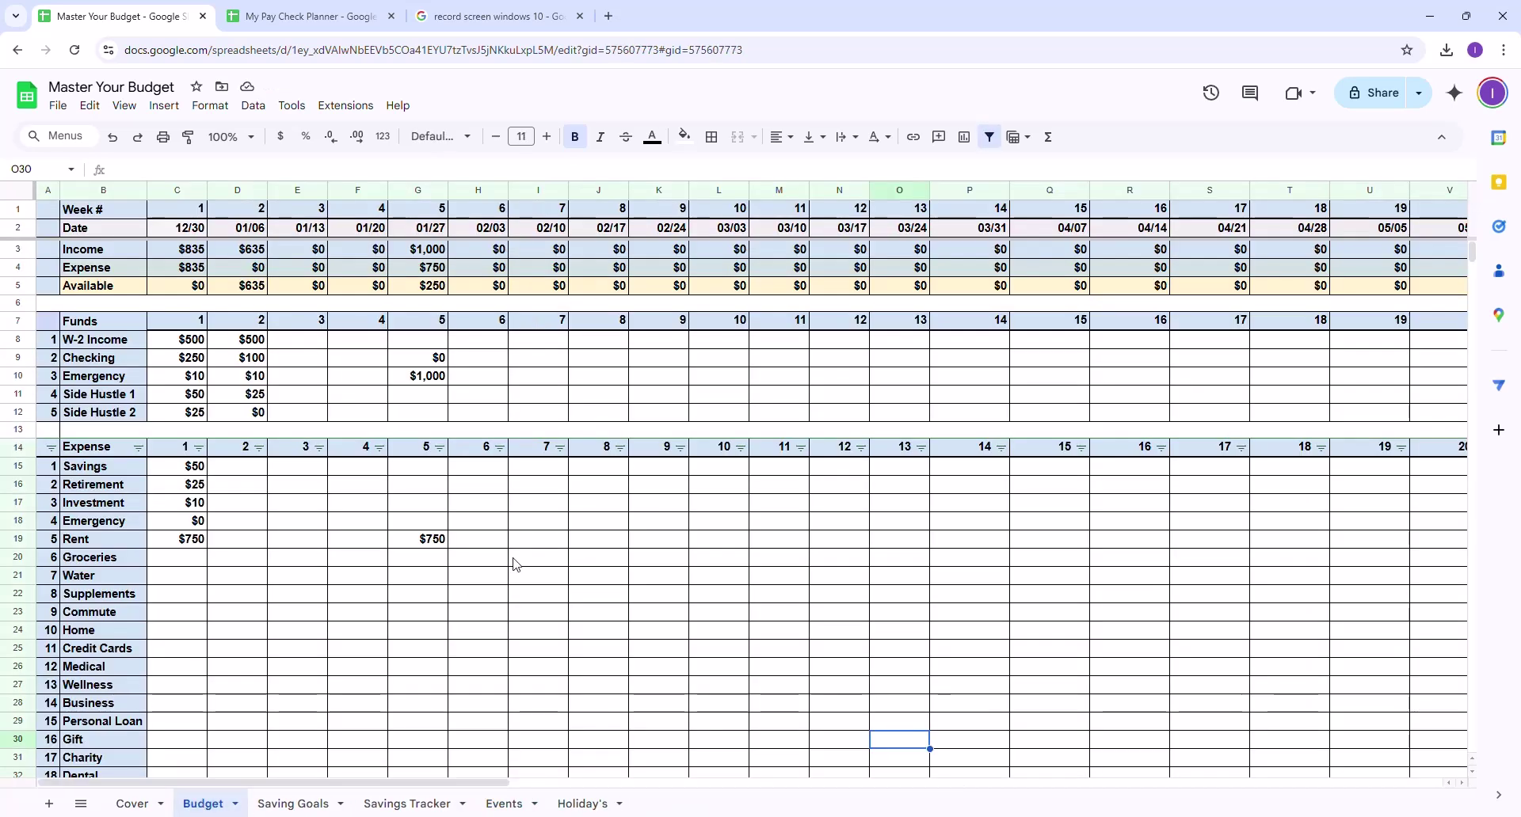
scroll(507, 554, down, 3)
scroll(508, 556, up, 3)
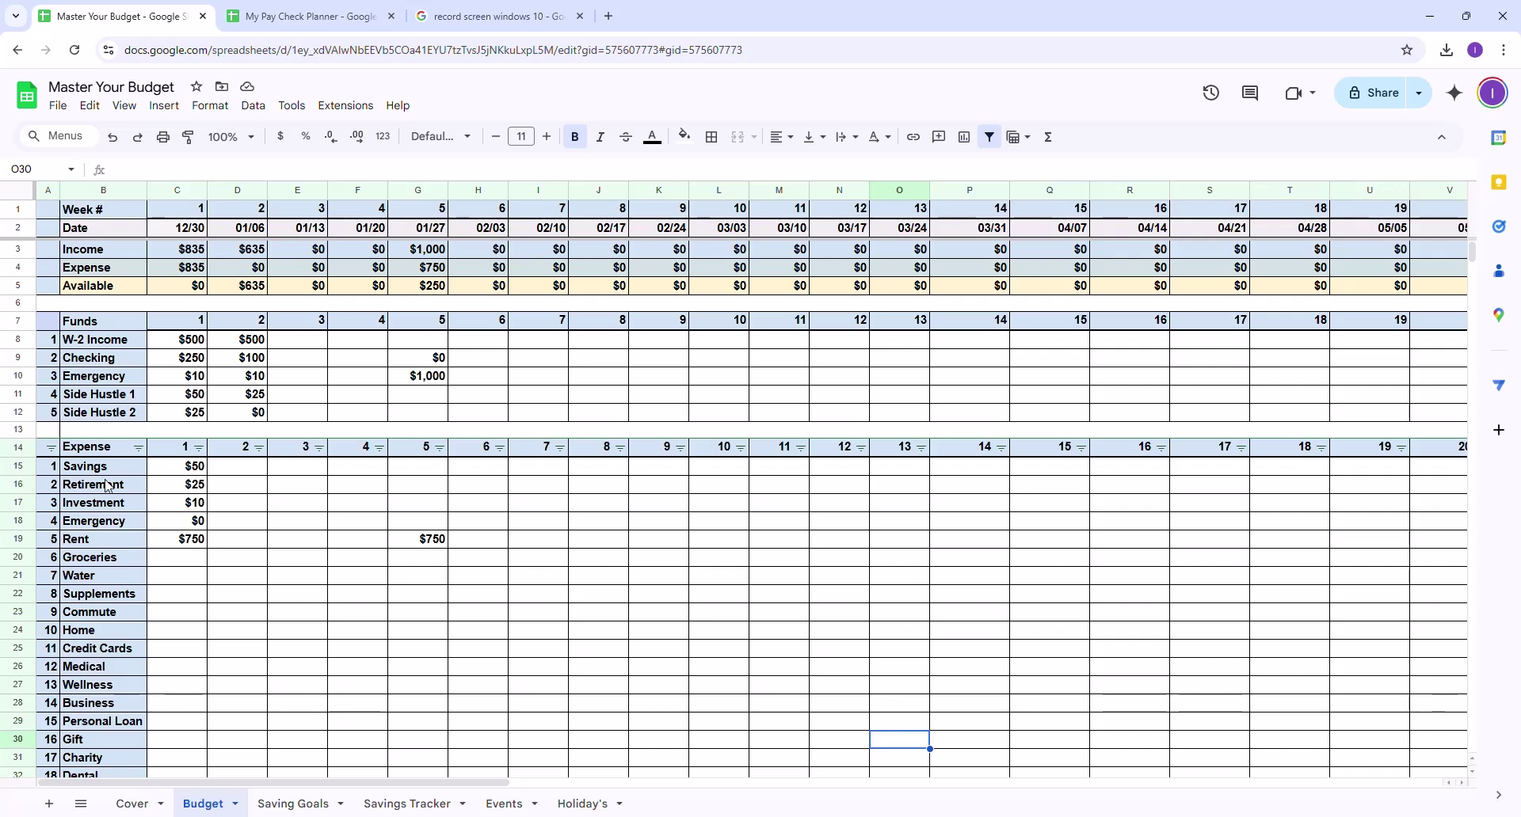
scroll(104, 651, down, 2)
scroll(104, 651, up, 2)
On the Saving Goals sheet, set the weekly Savings goal to 25 for the first quarter and 50 for the second
click(293, 802)
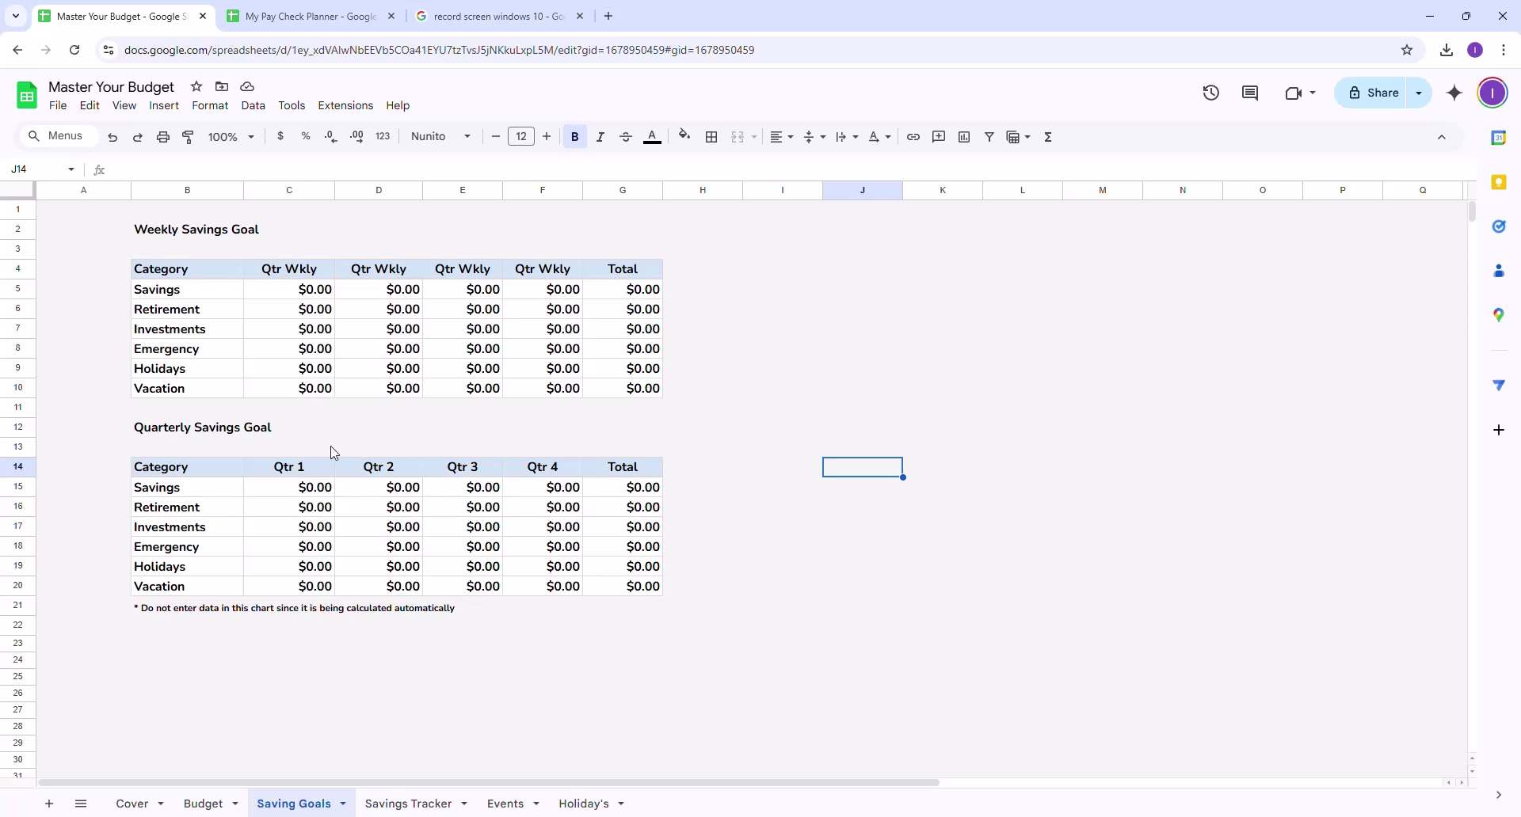
click(317, 298)
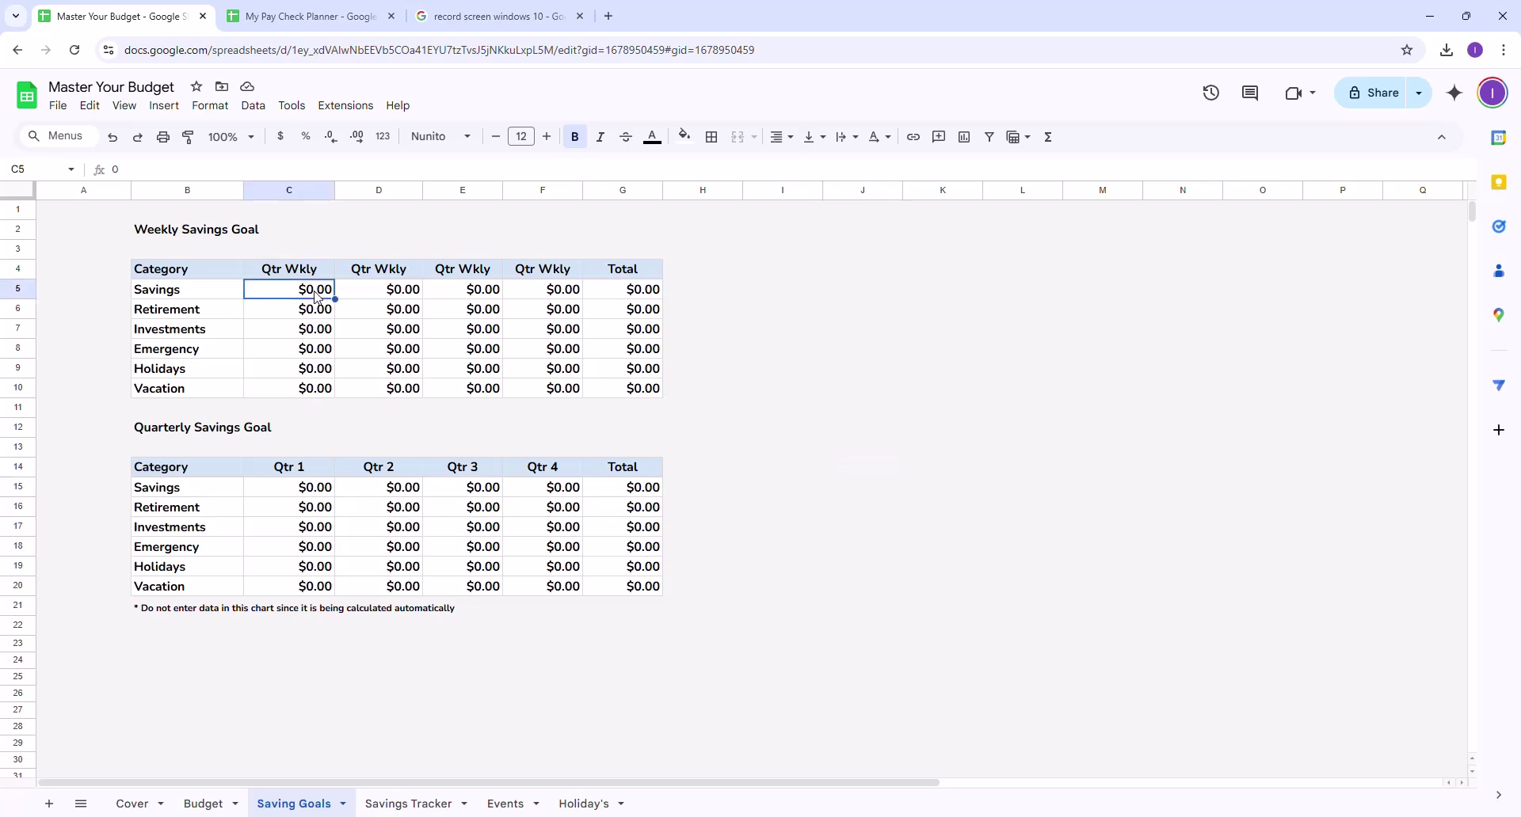
text(25)
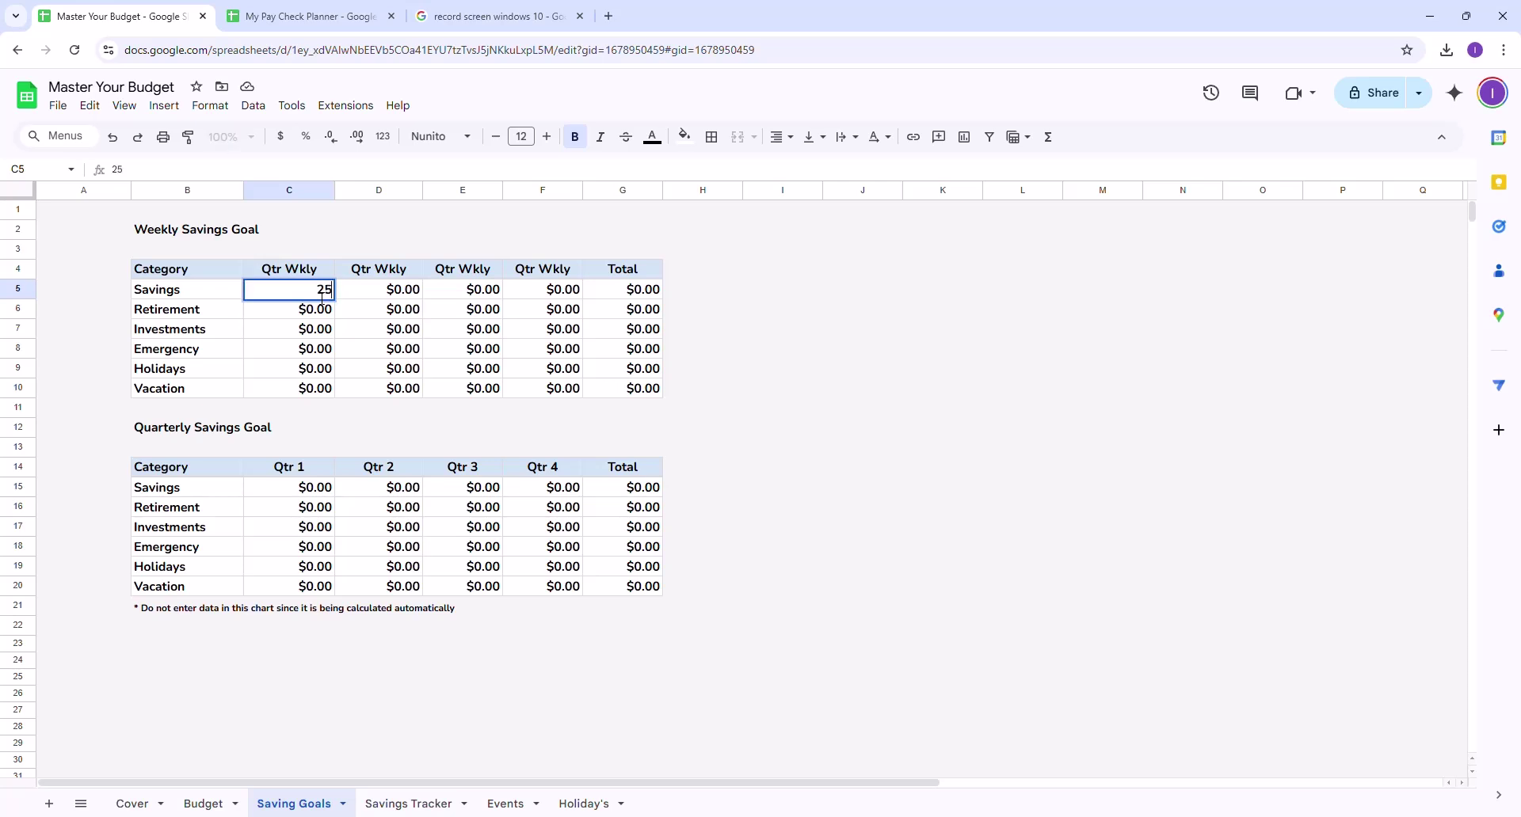
click(356, 427)
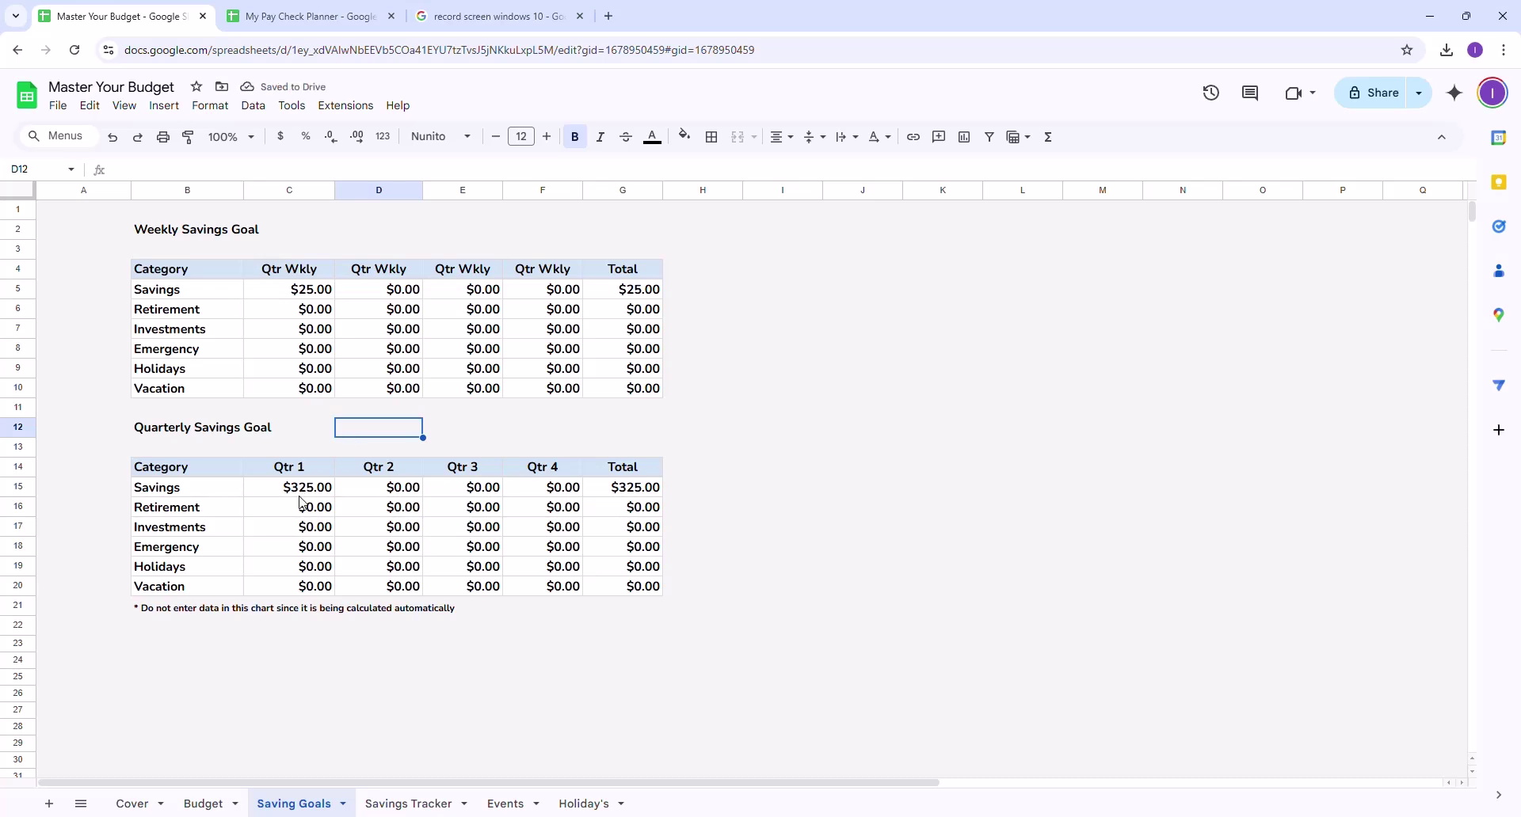
click(404, 293)
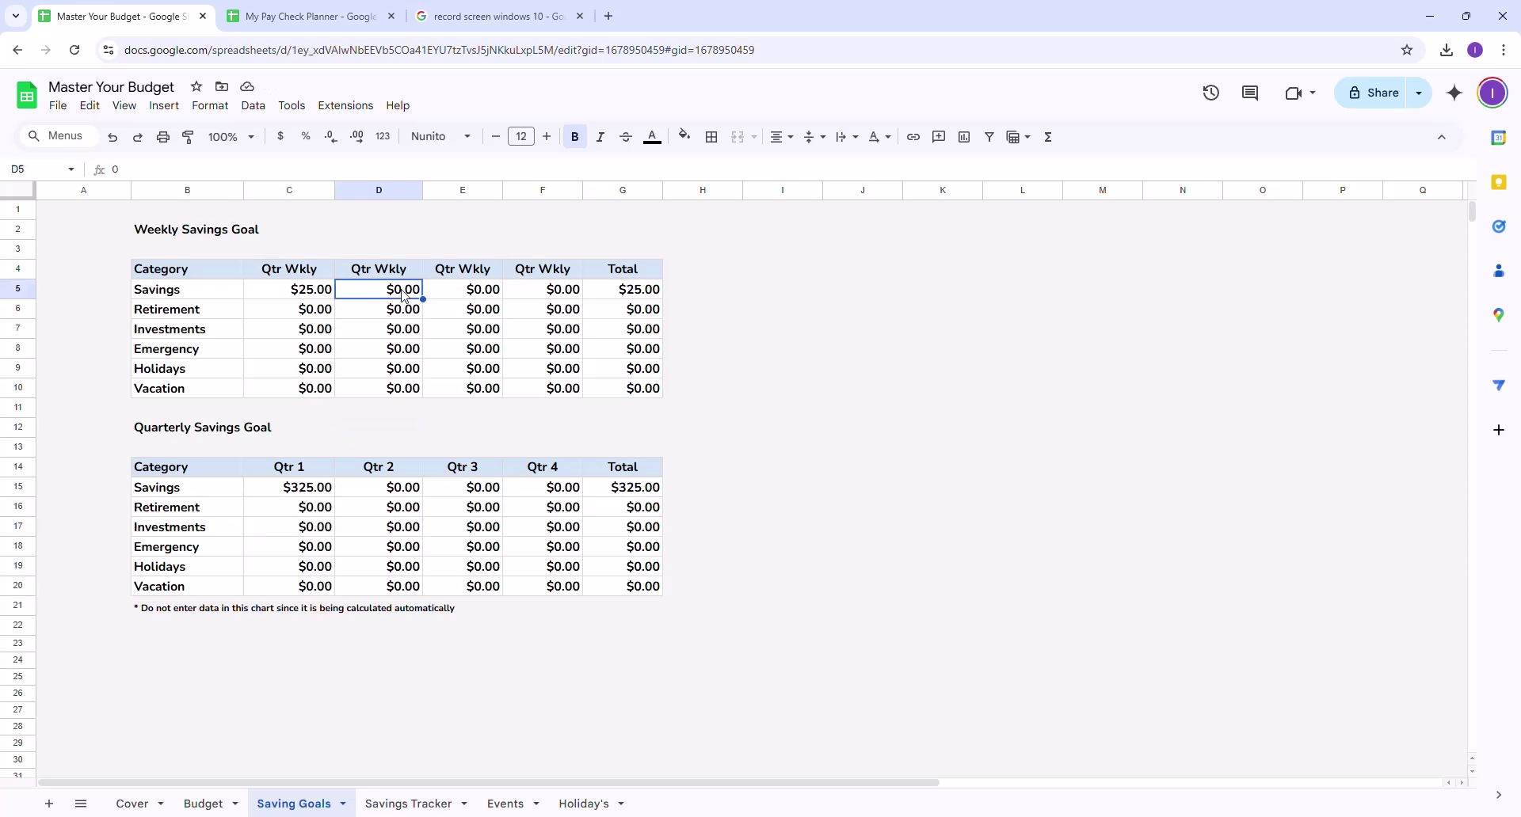
text(5)
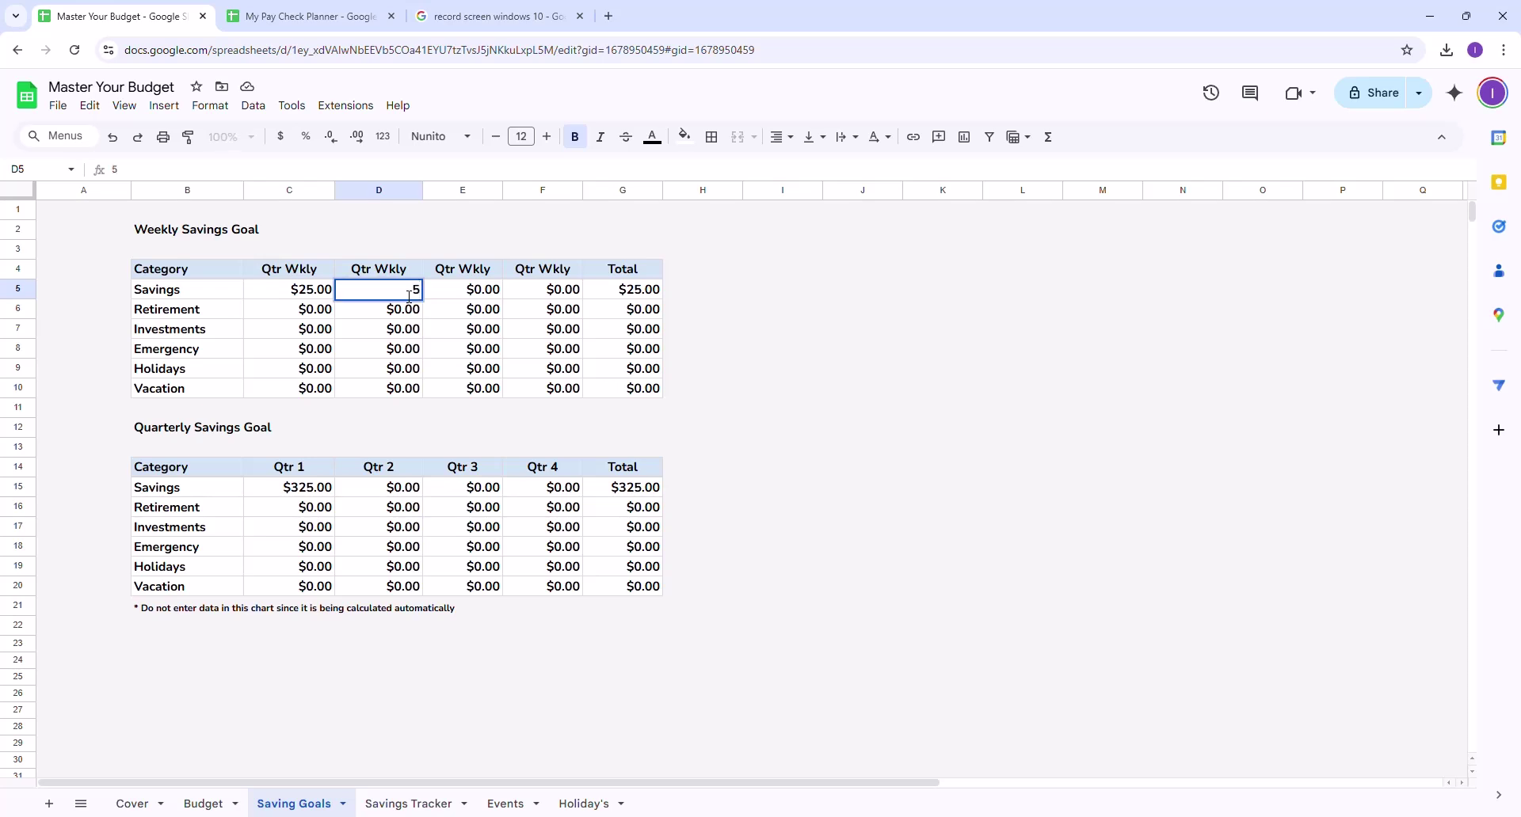
text(0)
key(Return)
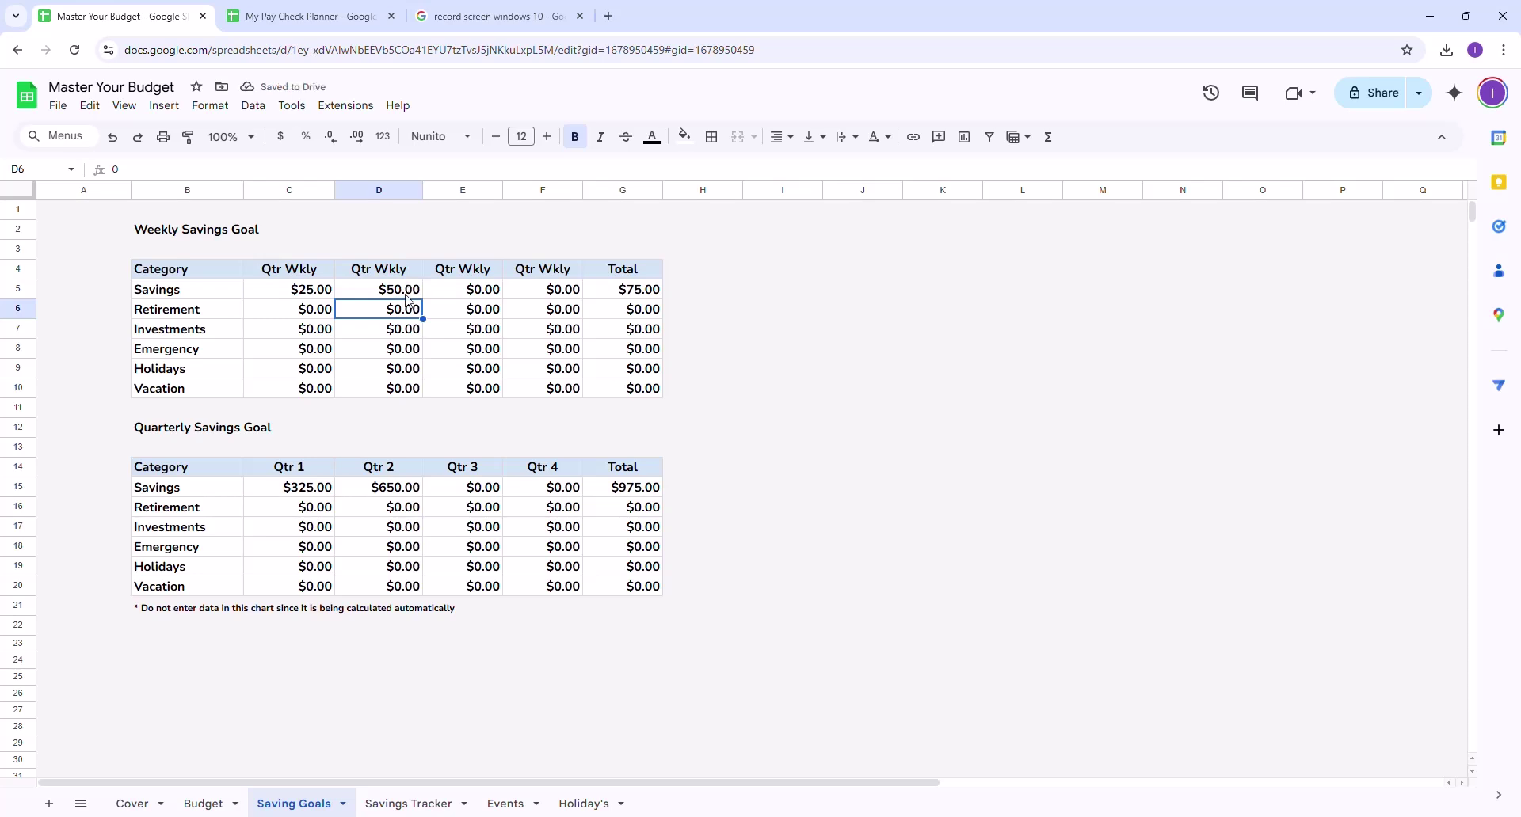
Set the weekly Savings goal to 25 for the third quarter and 75 for the fourth
click(460, 296)
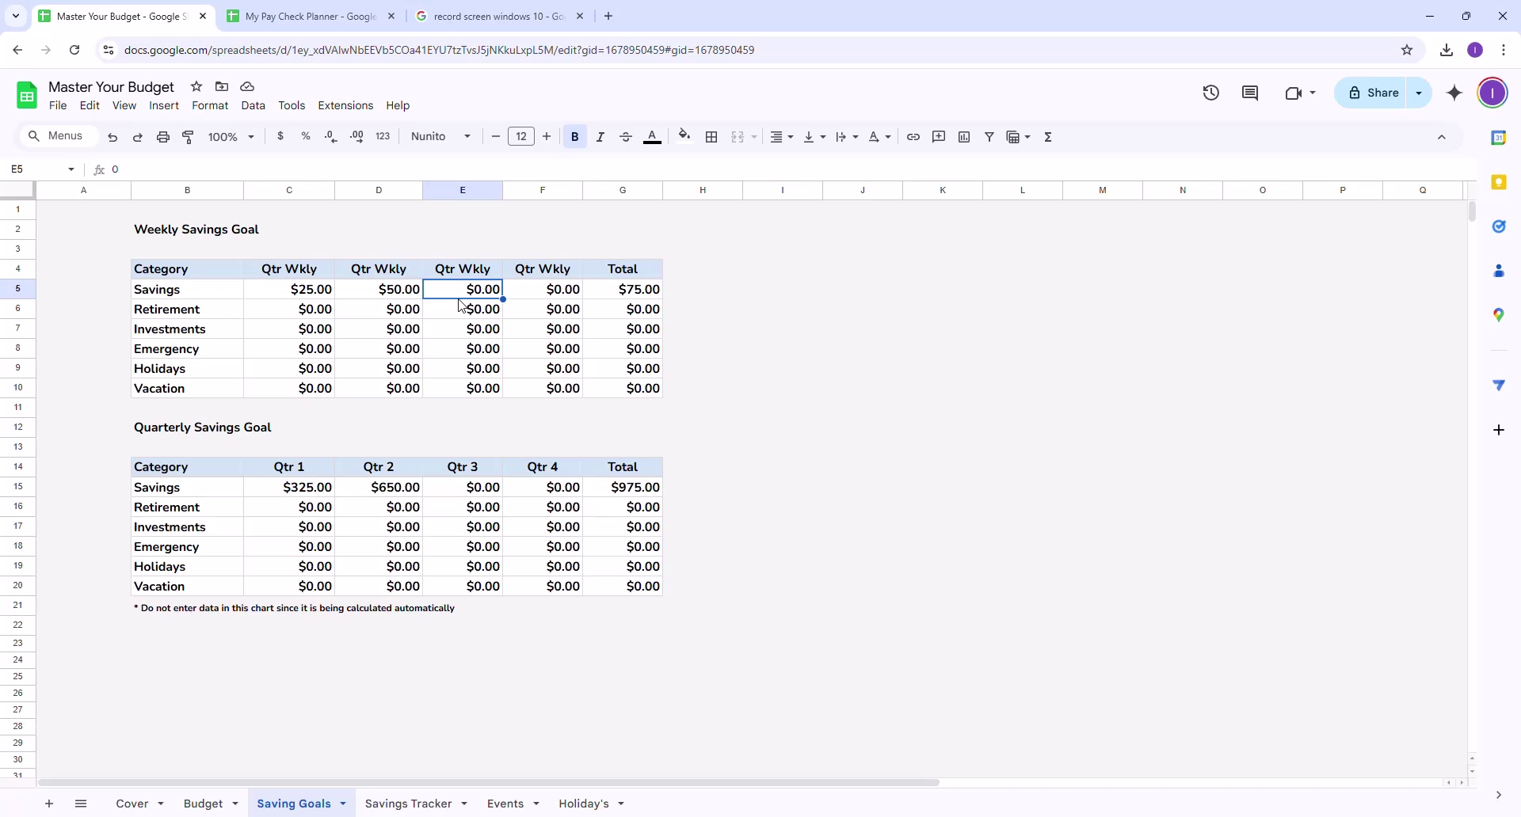
text(25)
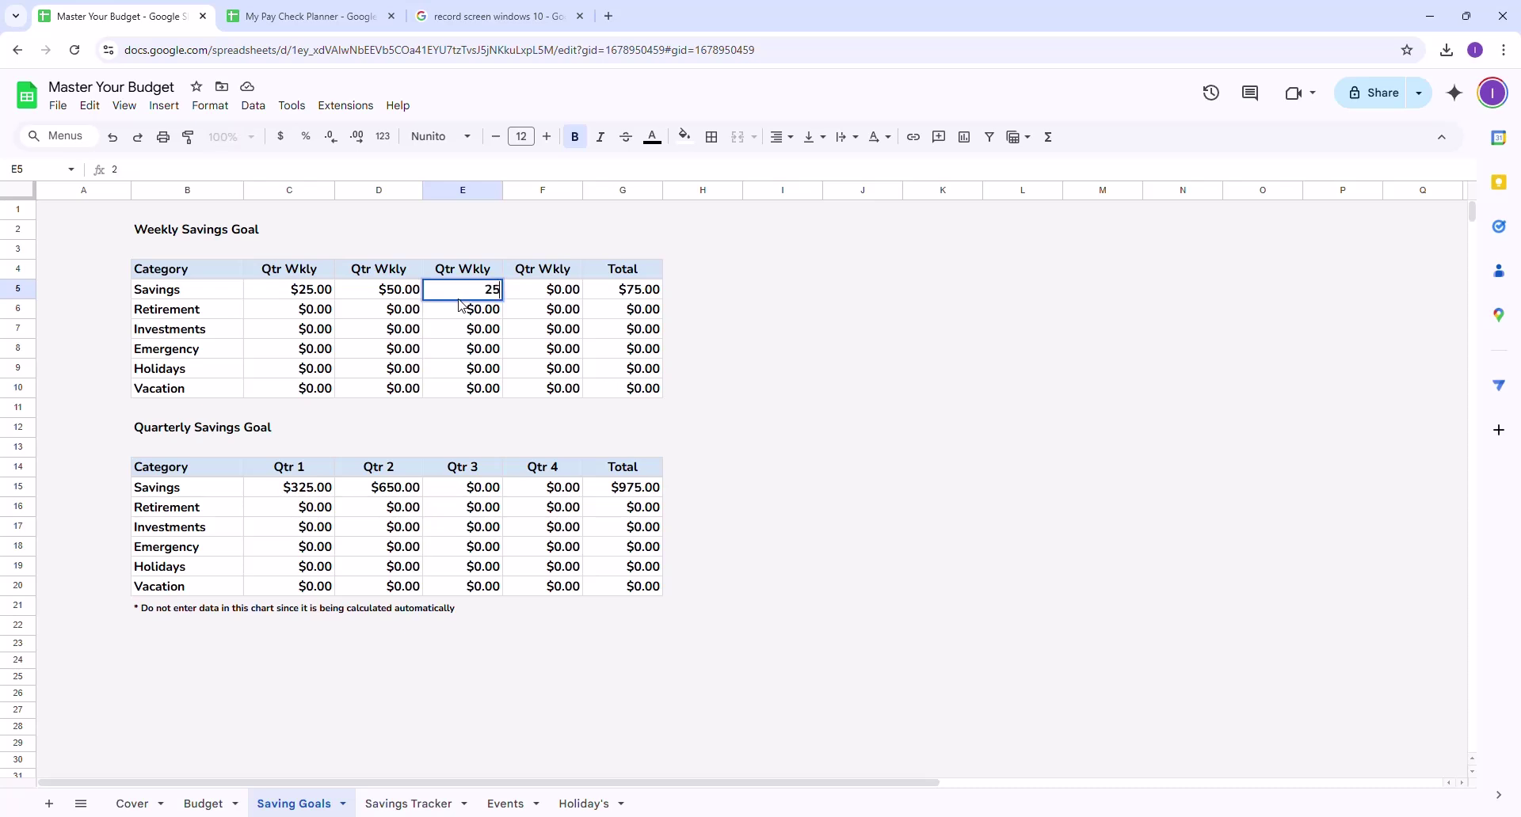
key(Tab)
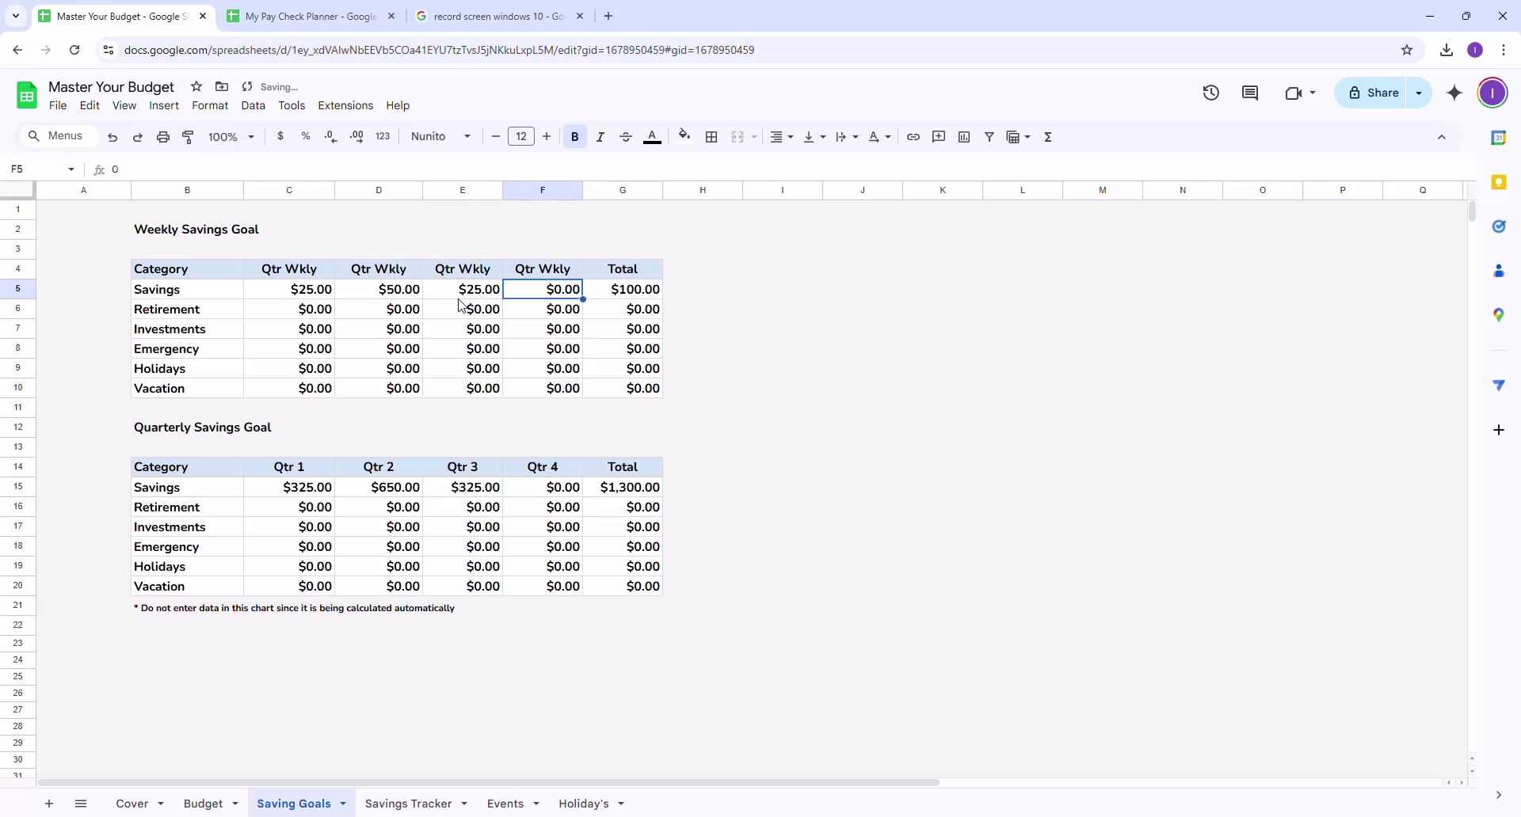
text(5)
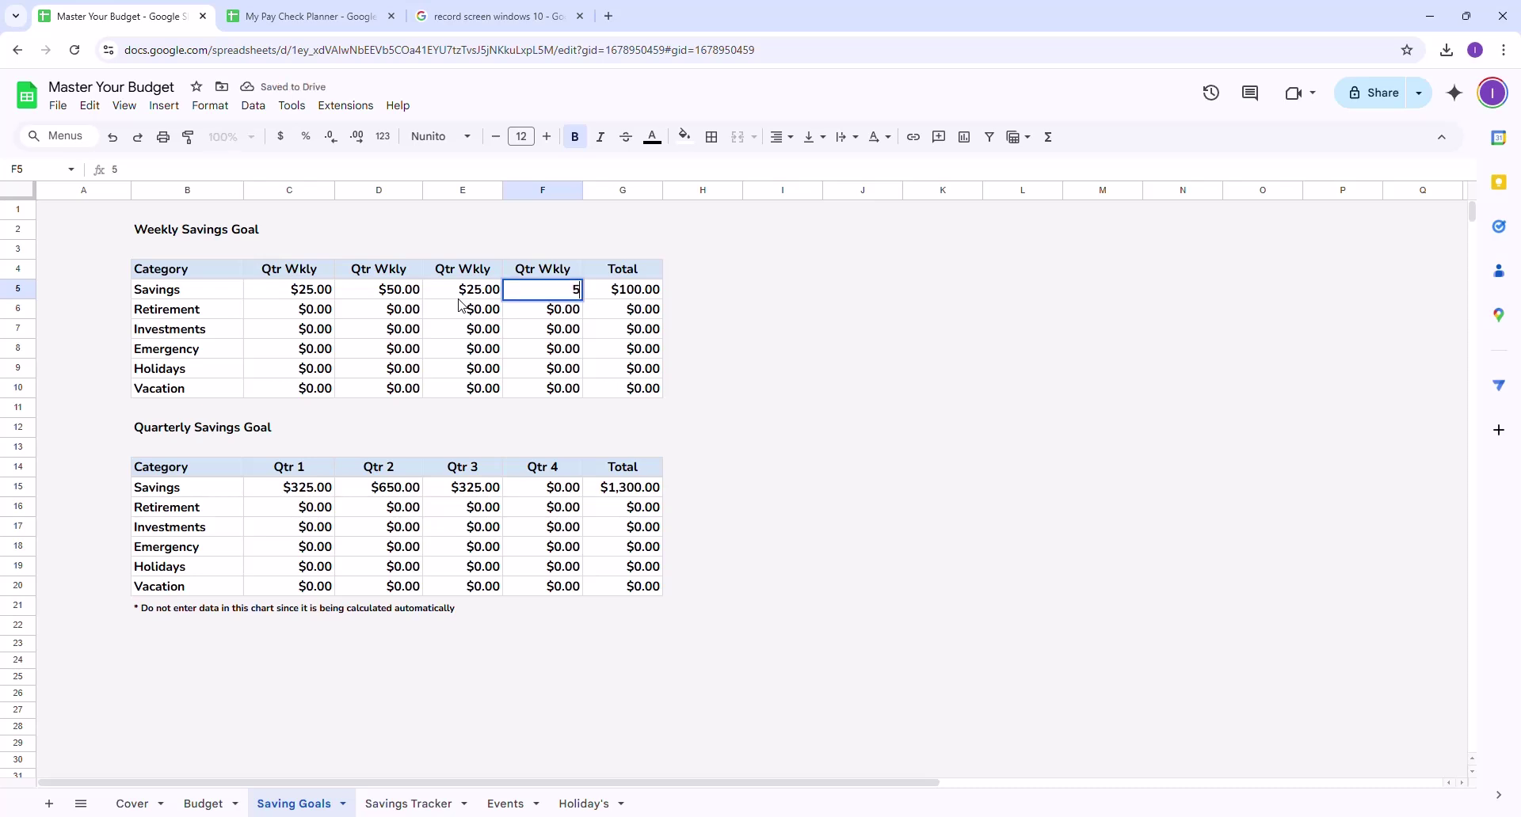
text(75)
click(467, 308)
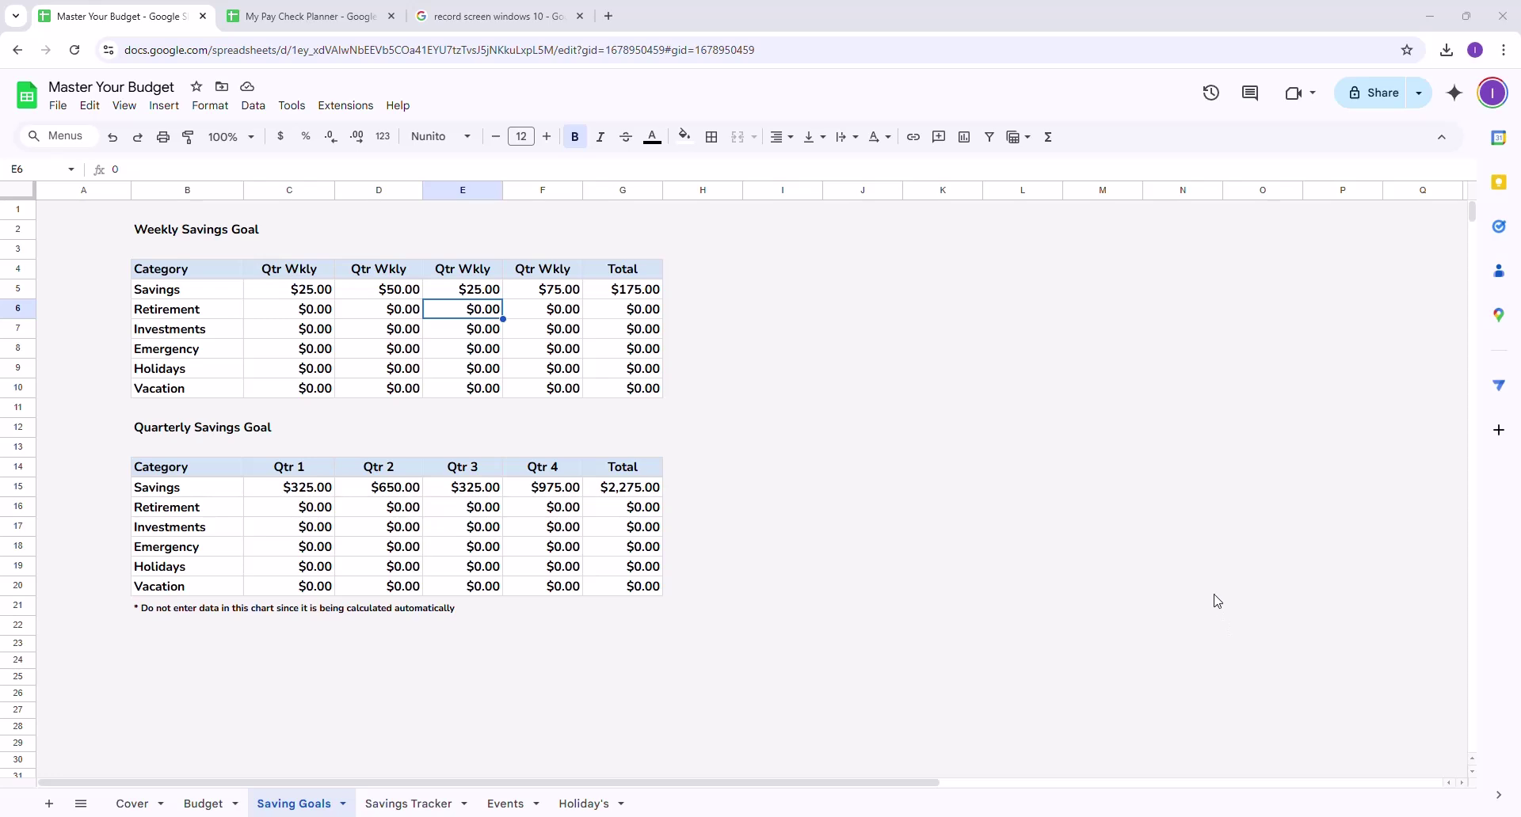
Set the weekly Savings goal to 40 for all four quarters
click(312, 292)
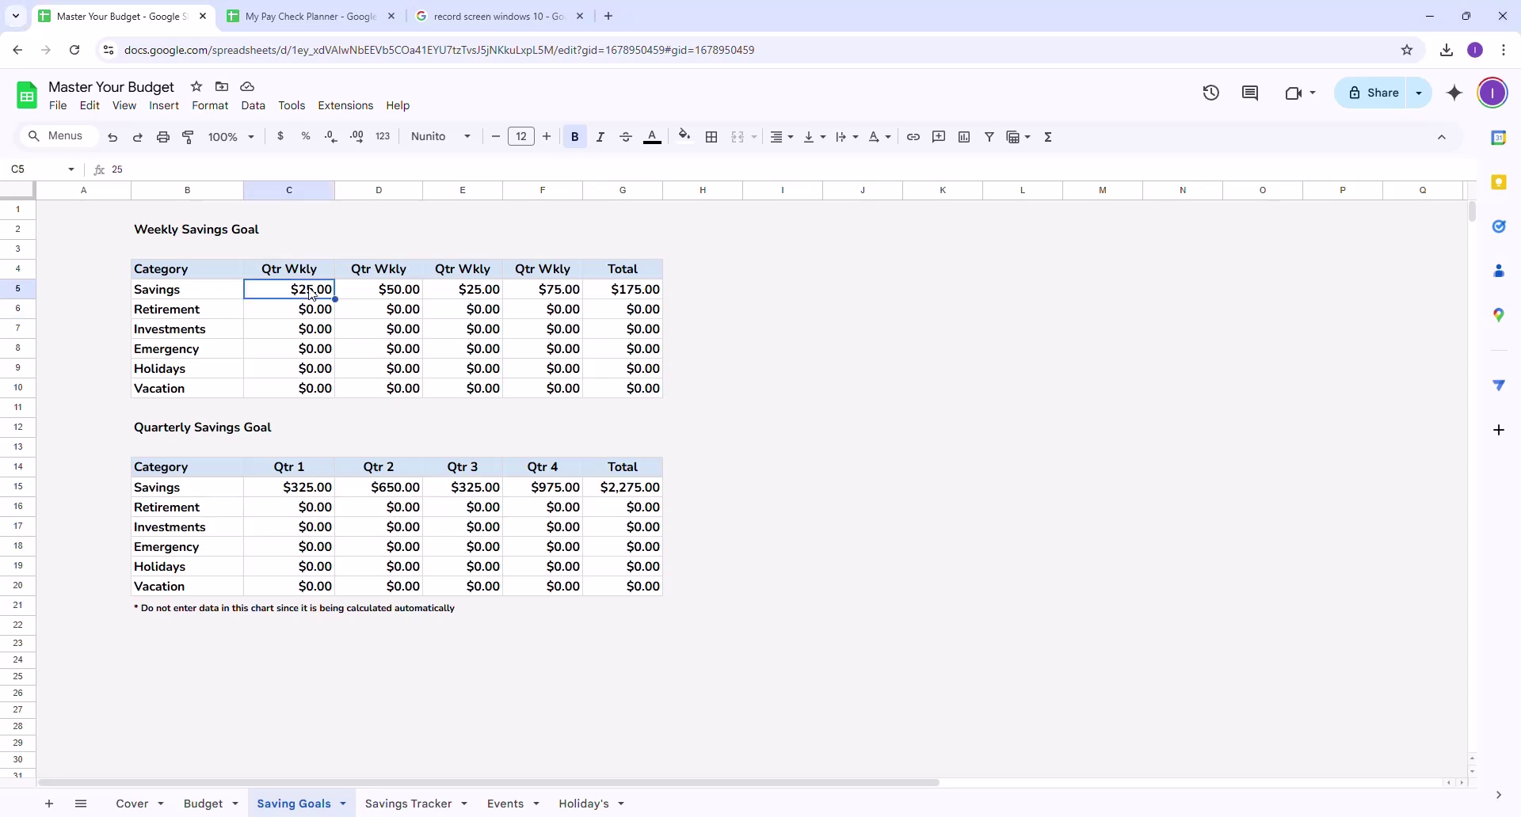
text(40)
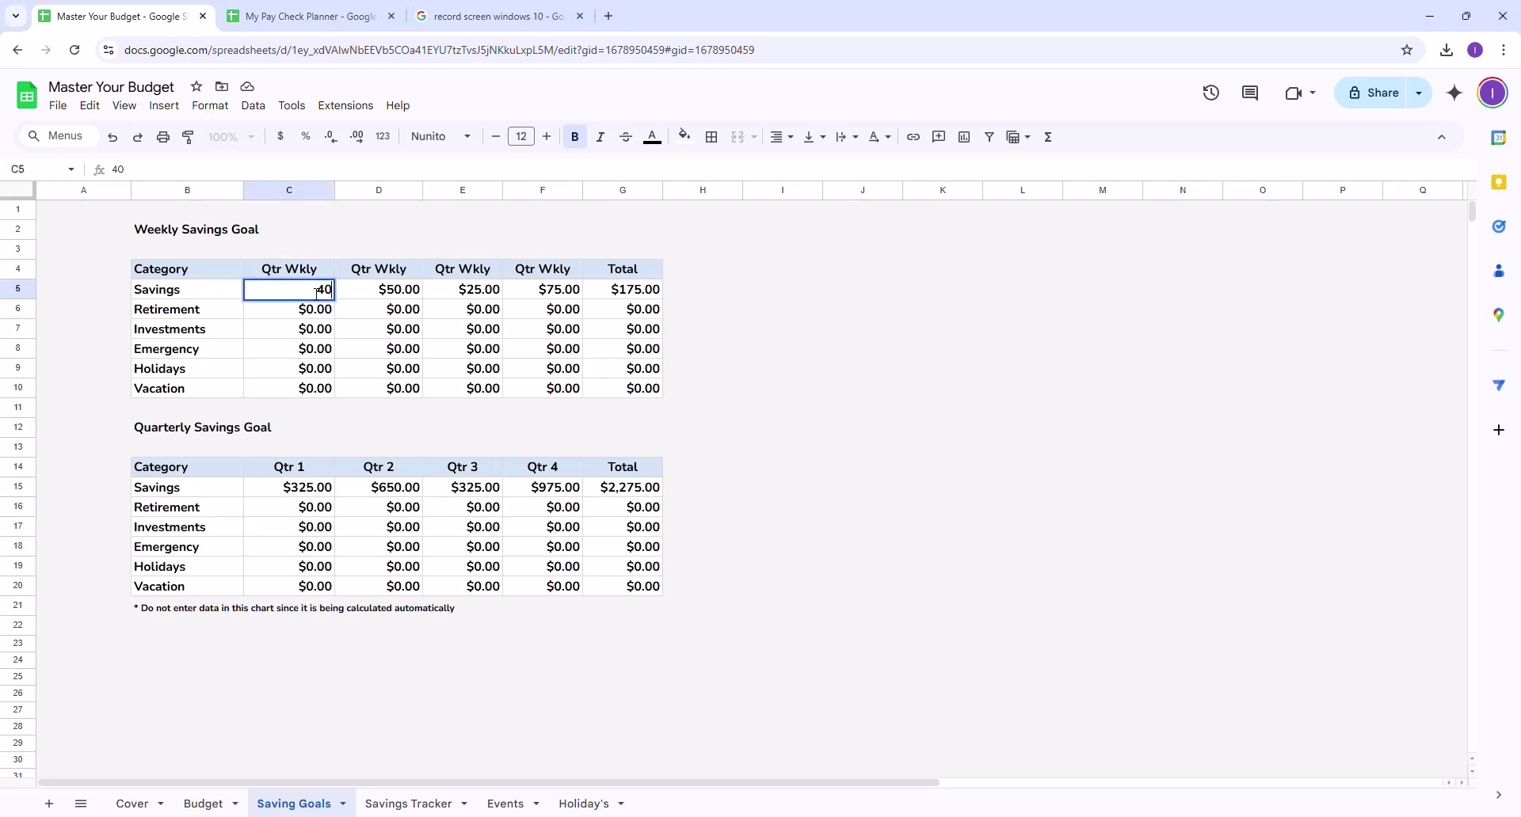
key(Return)
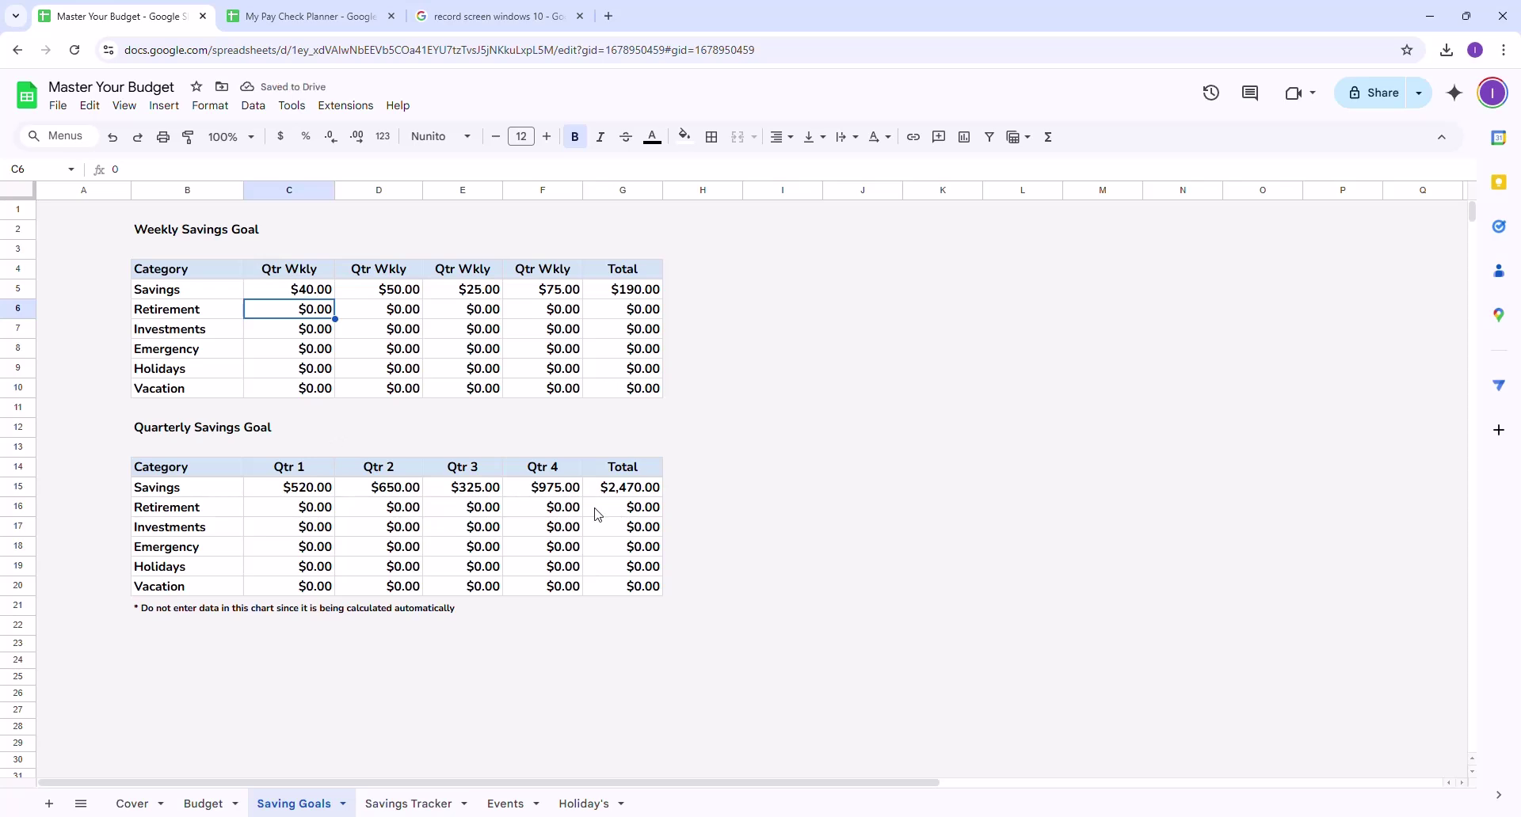
click(320, 295)
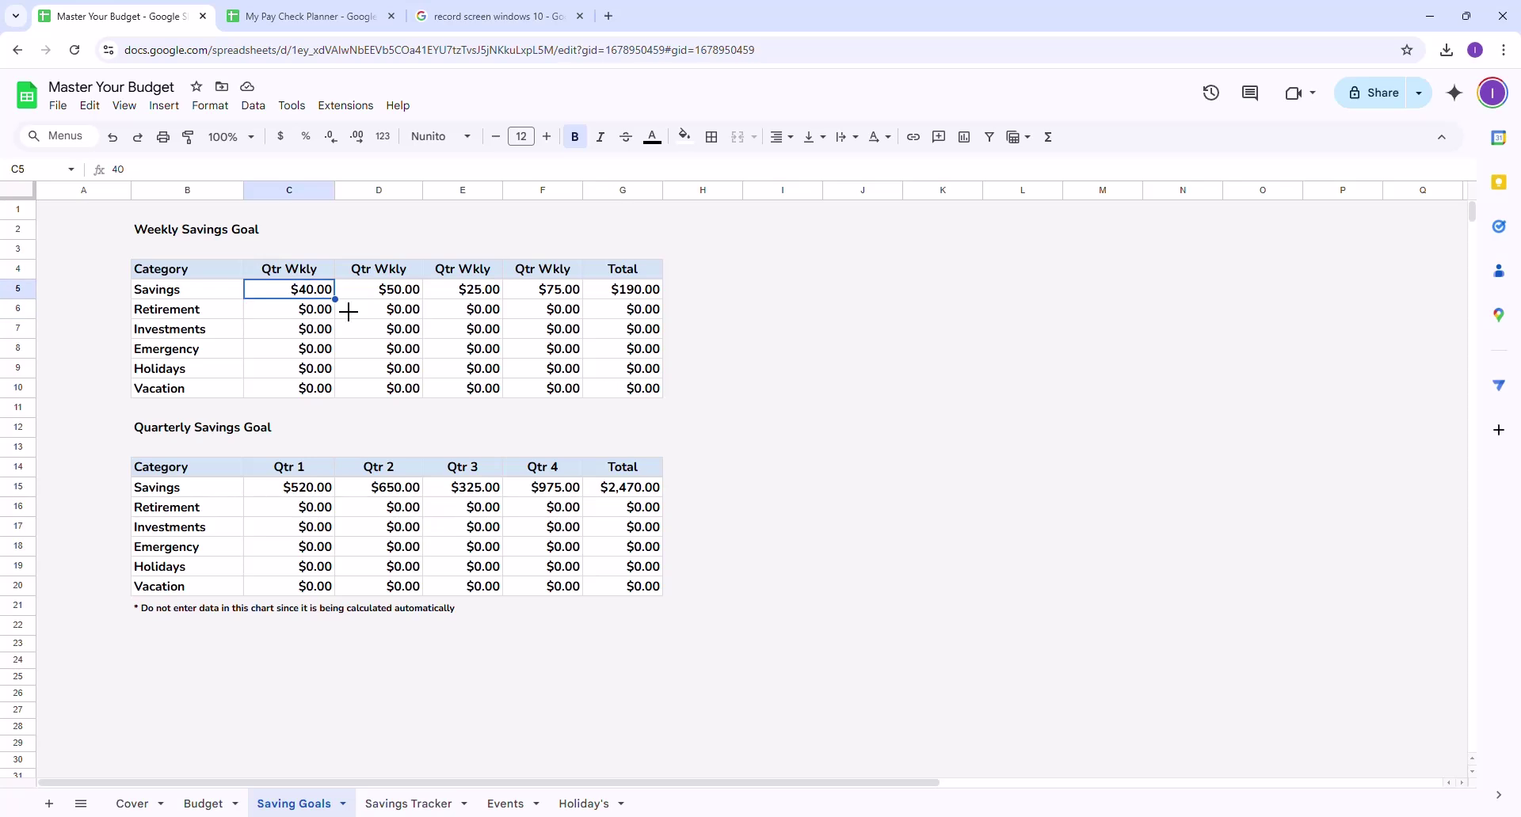
drag(338, 300, 538, 311)
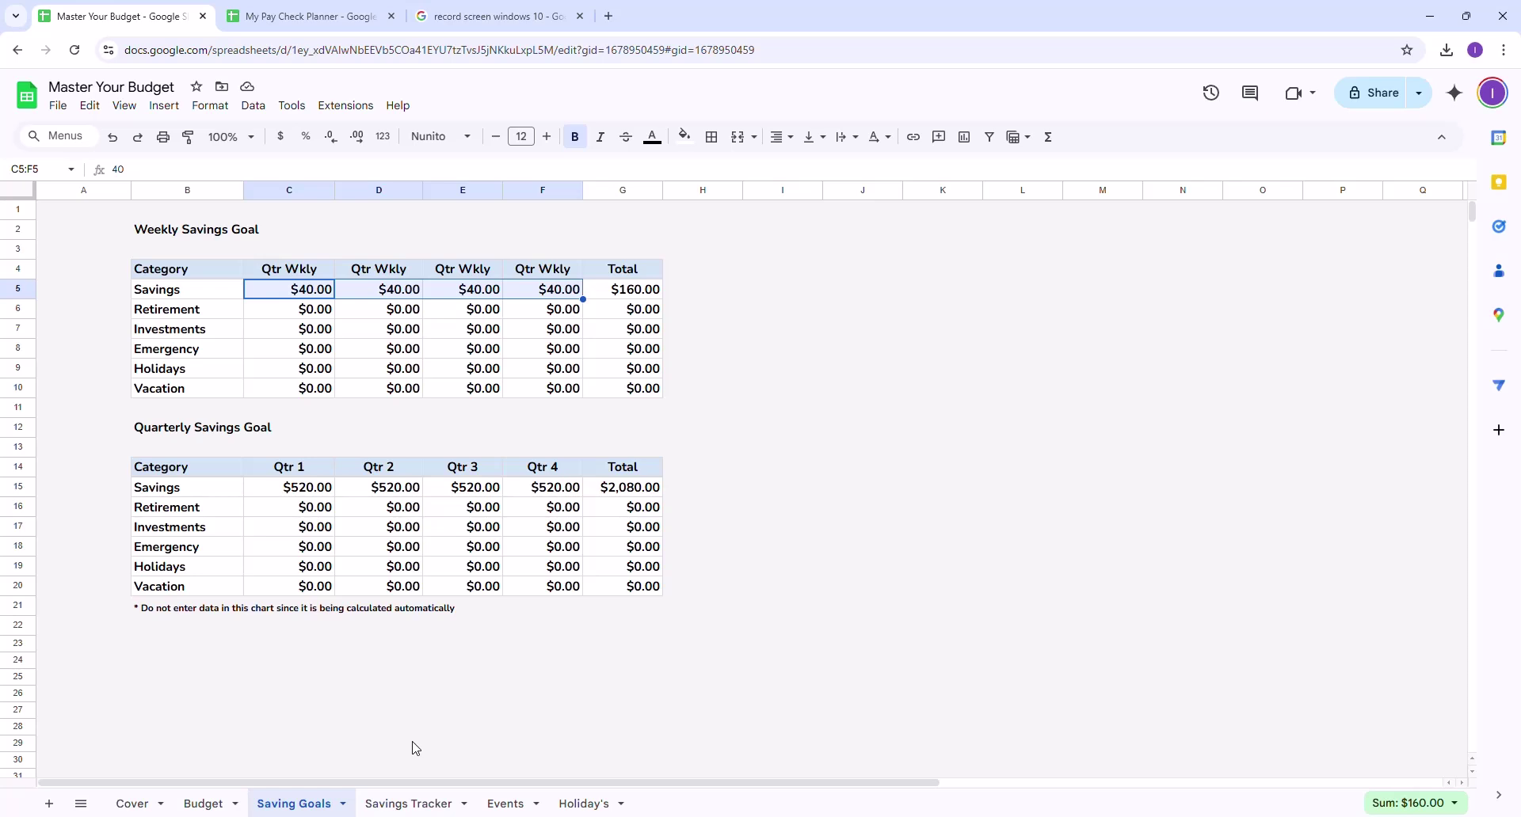
On the Savings Tracker sheet, set the planned Savings amount to 50 for weeks 1 through 13 of the first quarter
click(413, 805)
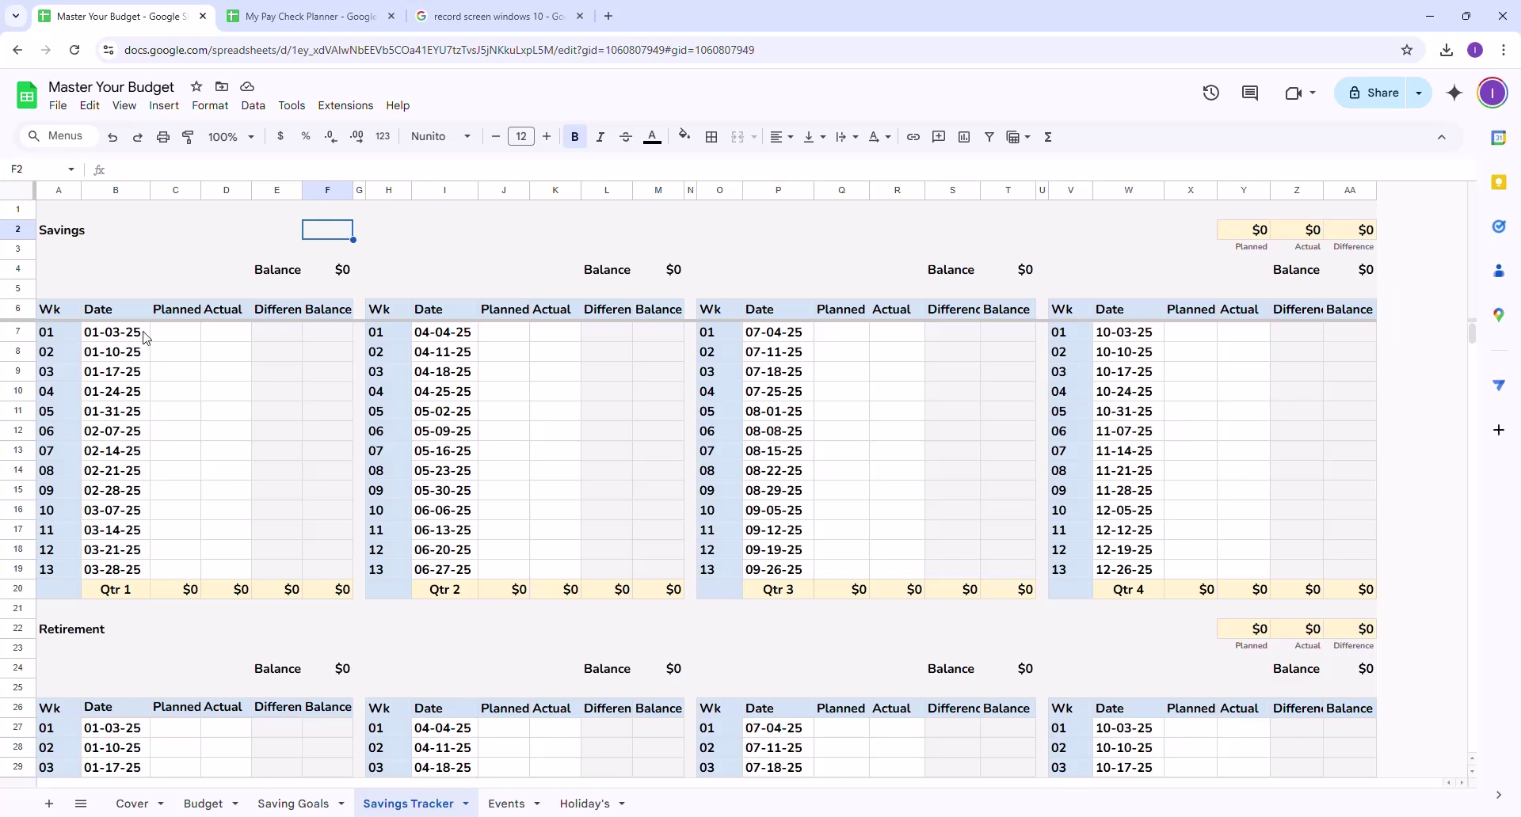
click(169, 336)
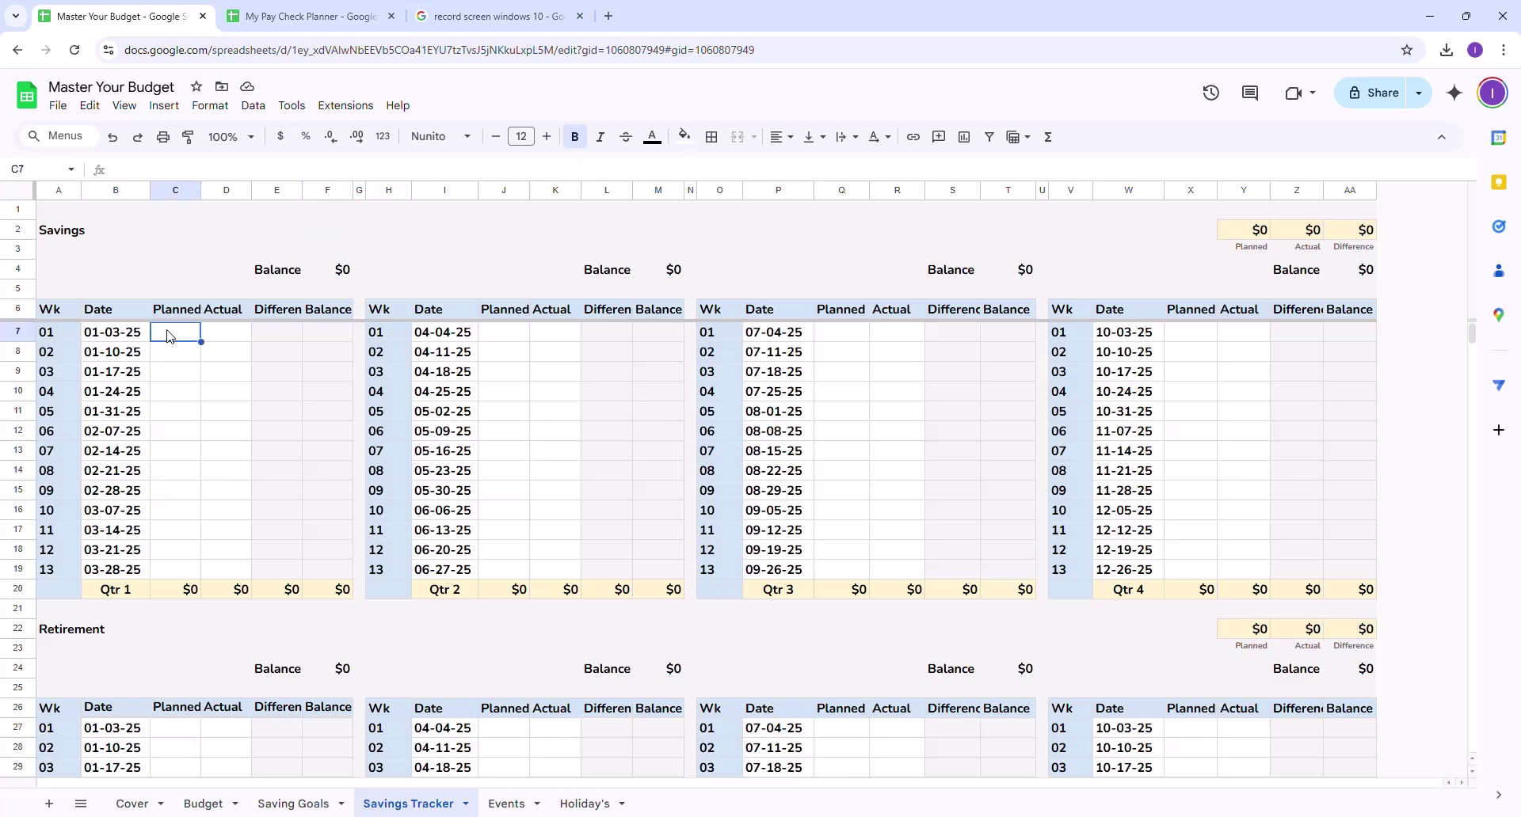
text(50)
key(Return)
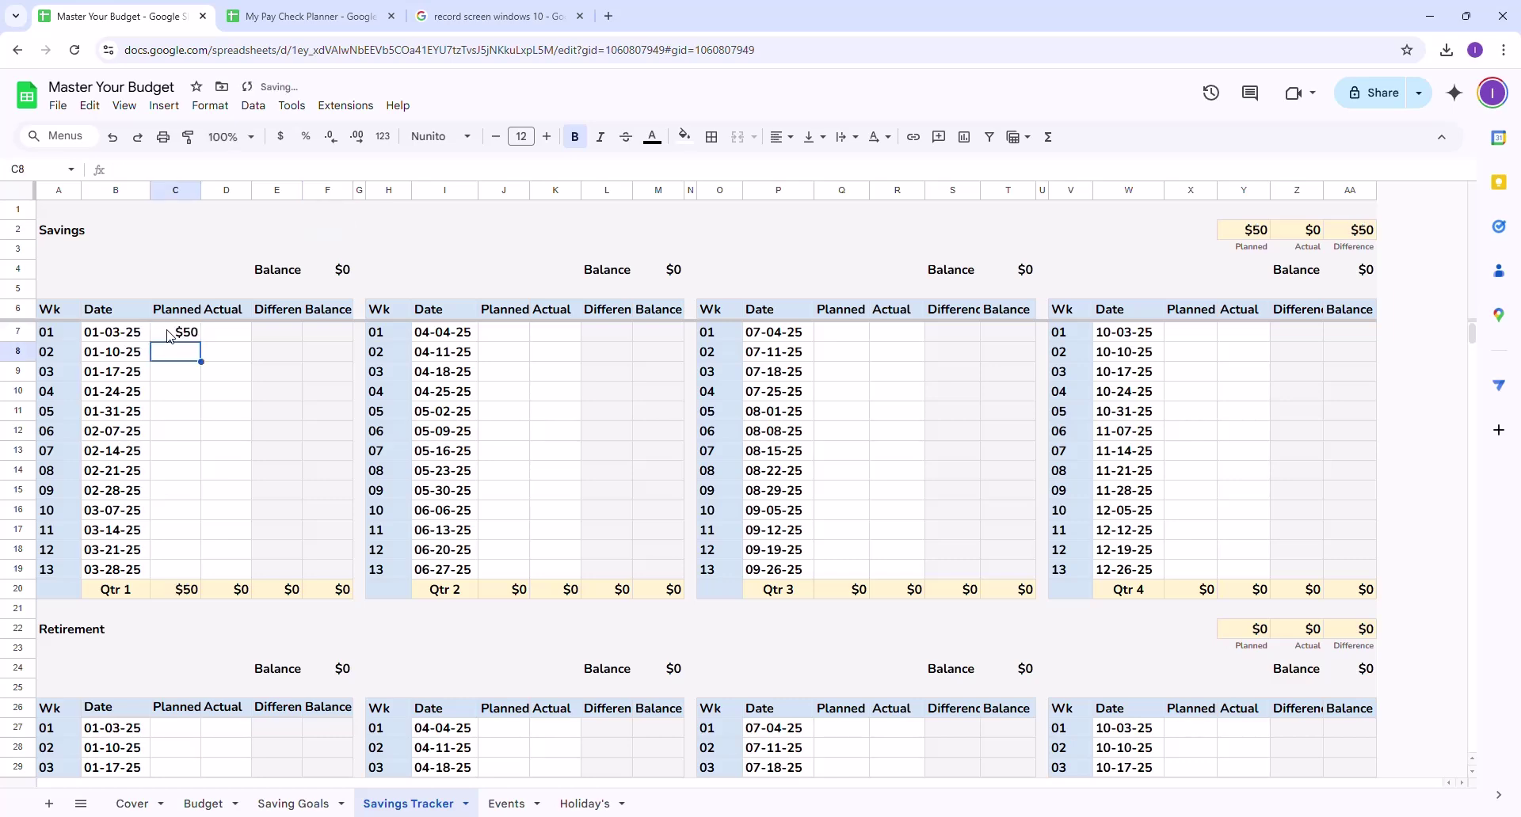
click(169, 336)
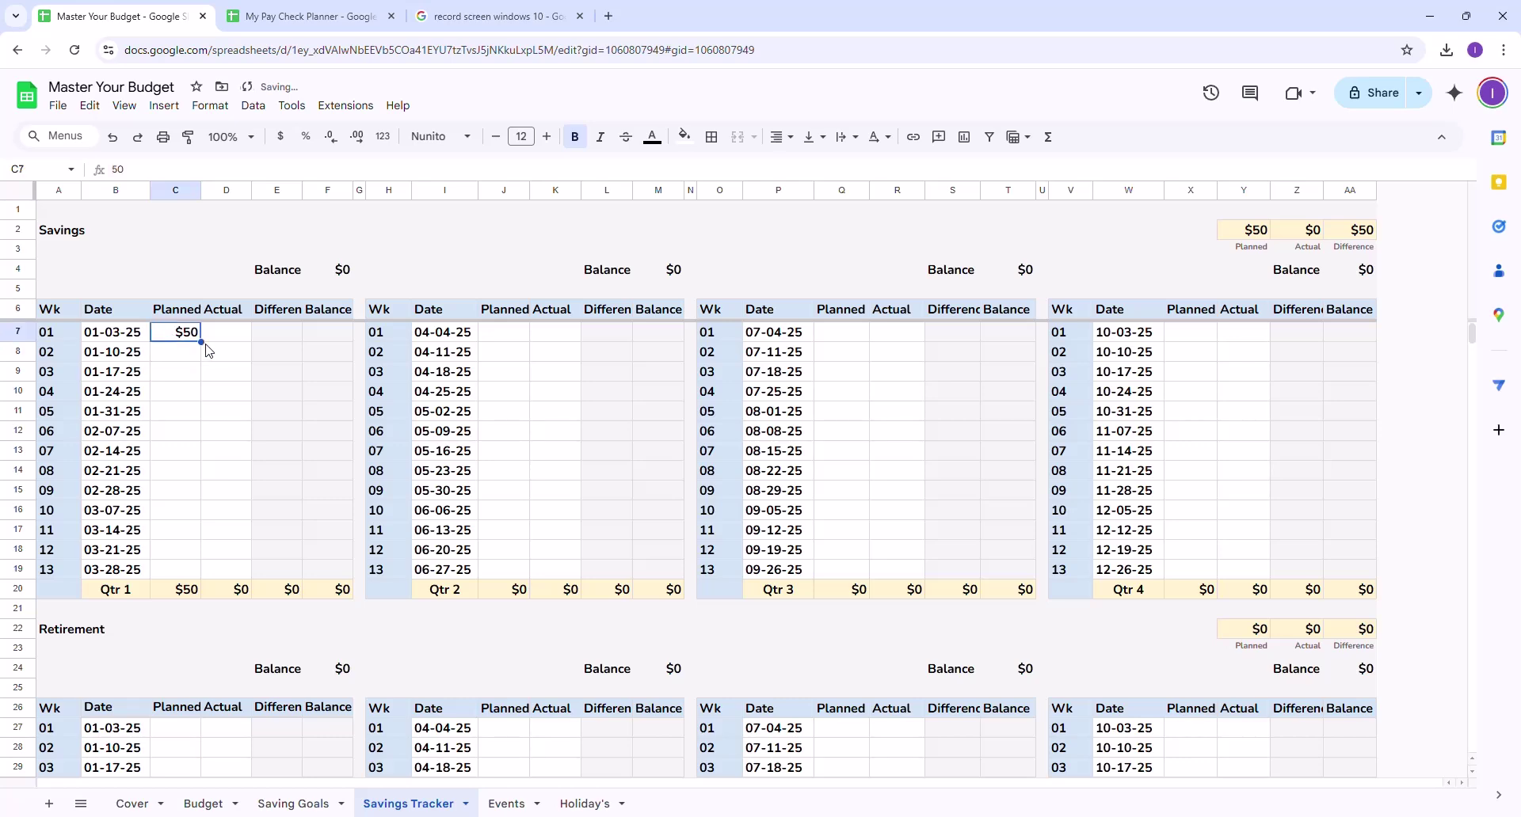
drag(203, 344, 204, 575)
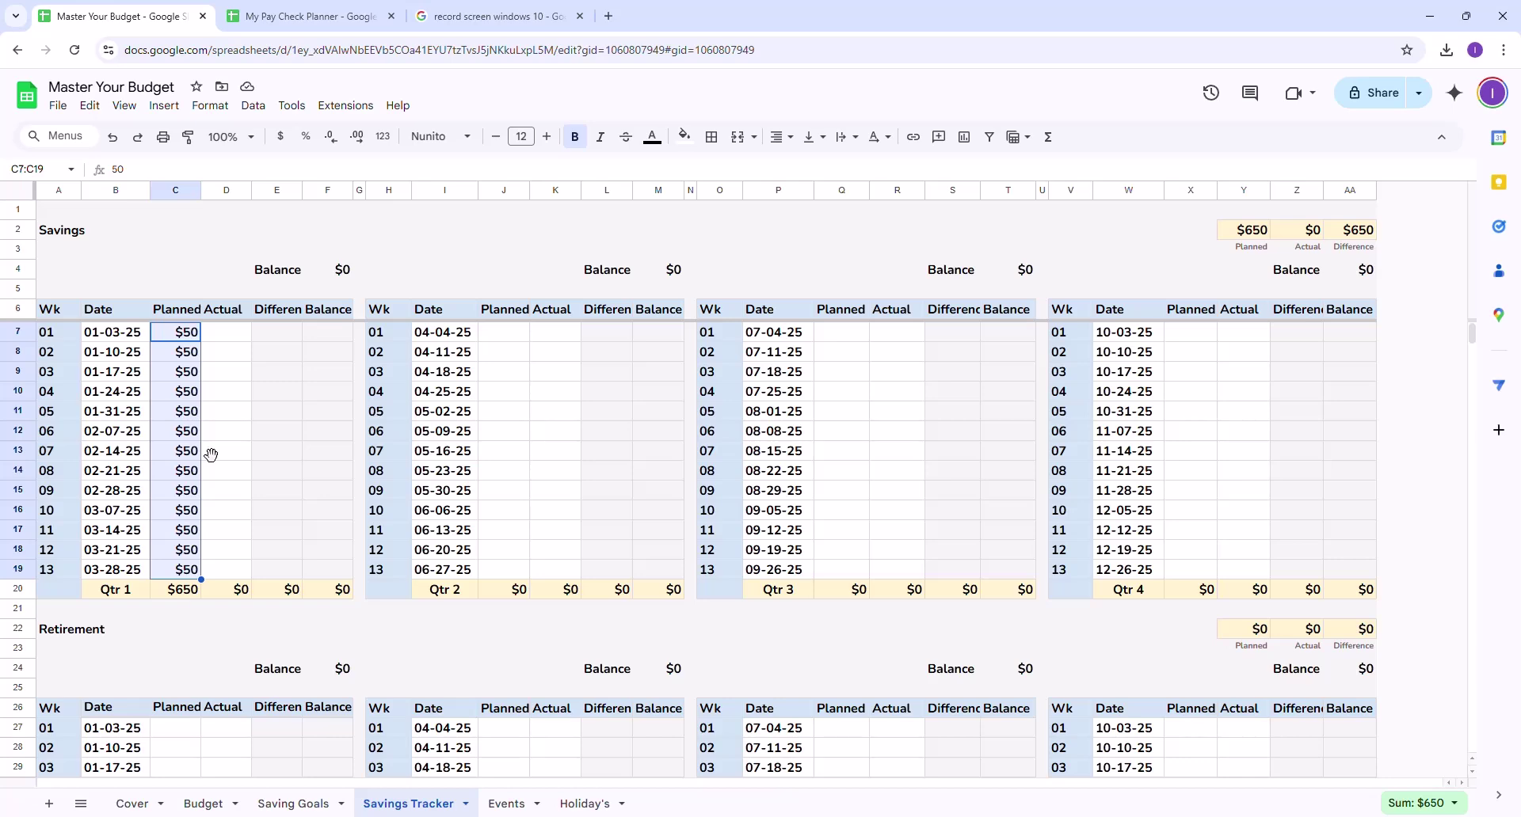
Enter actual Savings amounts of 25, 0 and 0 for weeks 1 through 3 of the first quarter
click(241, 339)
text(25)
key(Return)
text(0)
key(Return)
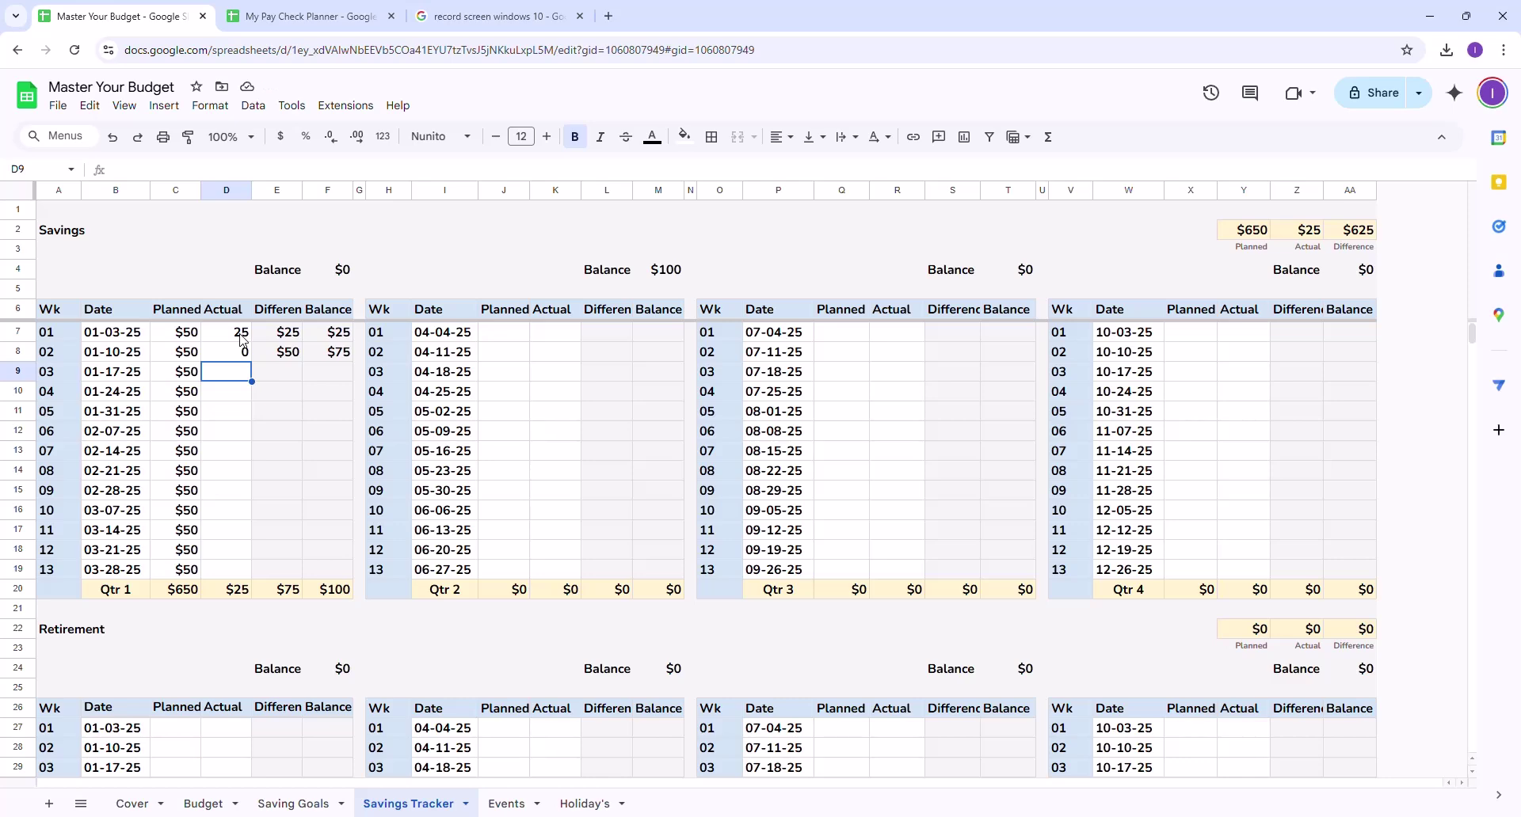
text(0)
key(Return)
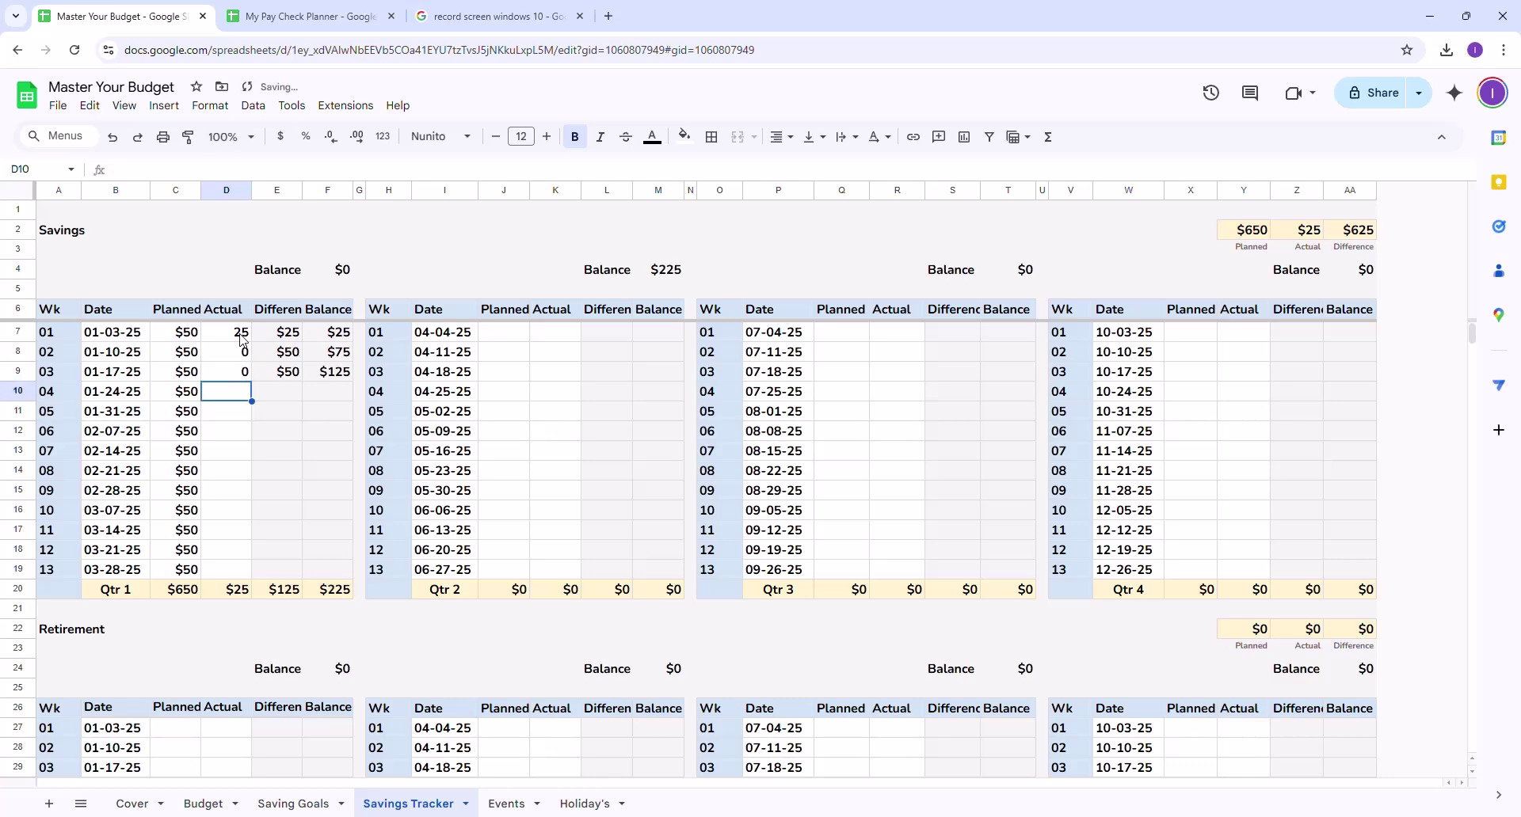
Enter actual Savings amounts of 50, 10 and 1000 for weeks 4 through 6 of the first quarter
text(50)
key(Return)
text(10)
key(Return)
text(1000)
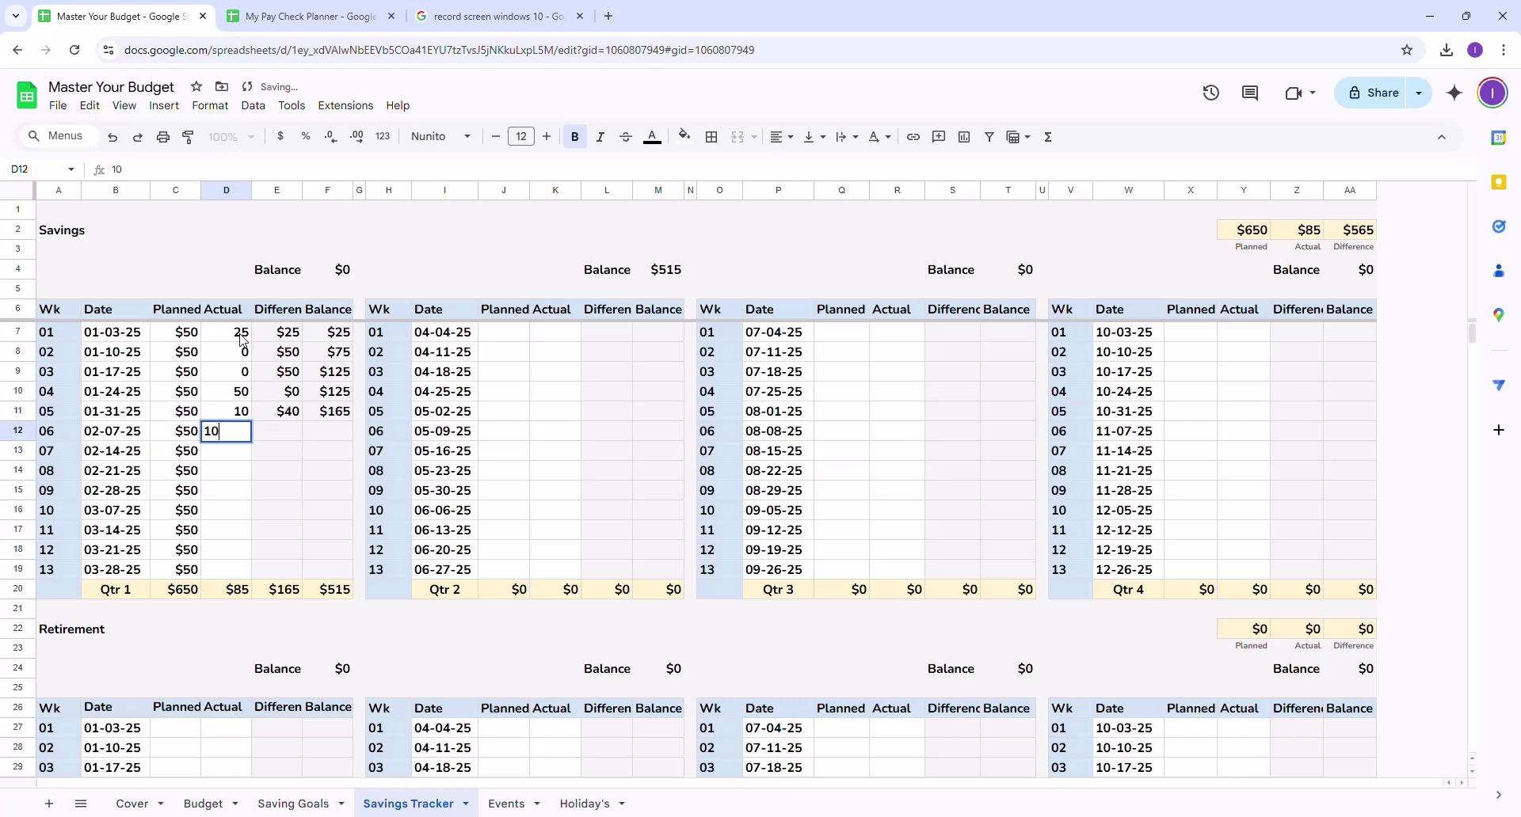
key(Return)
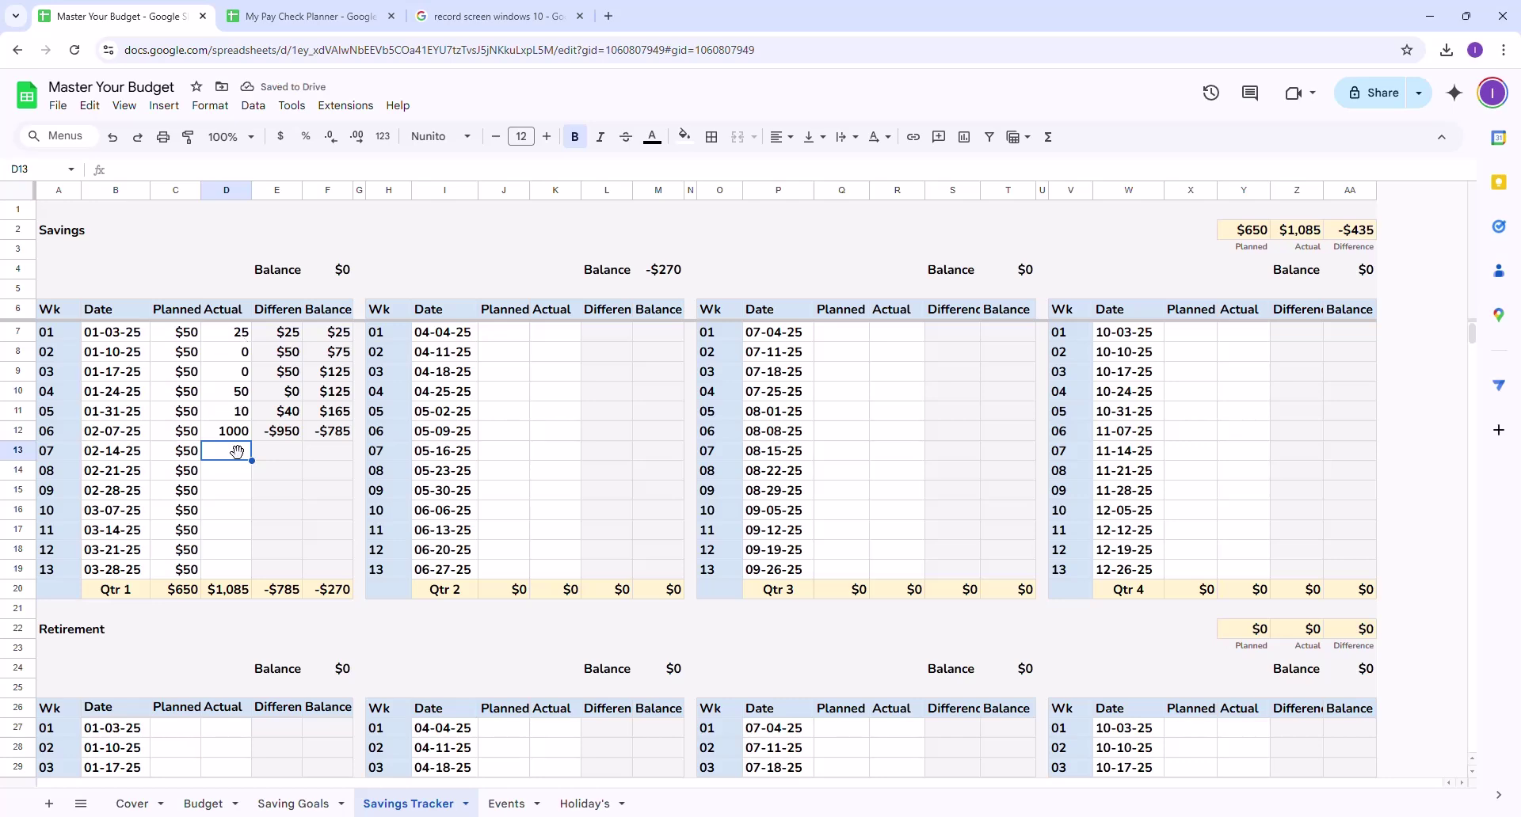
Set the first quarter's actual Savings to 50 for week 7 and fill that amount through week 13
click(219, 479)
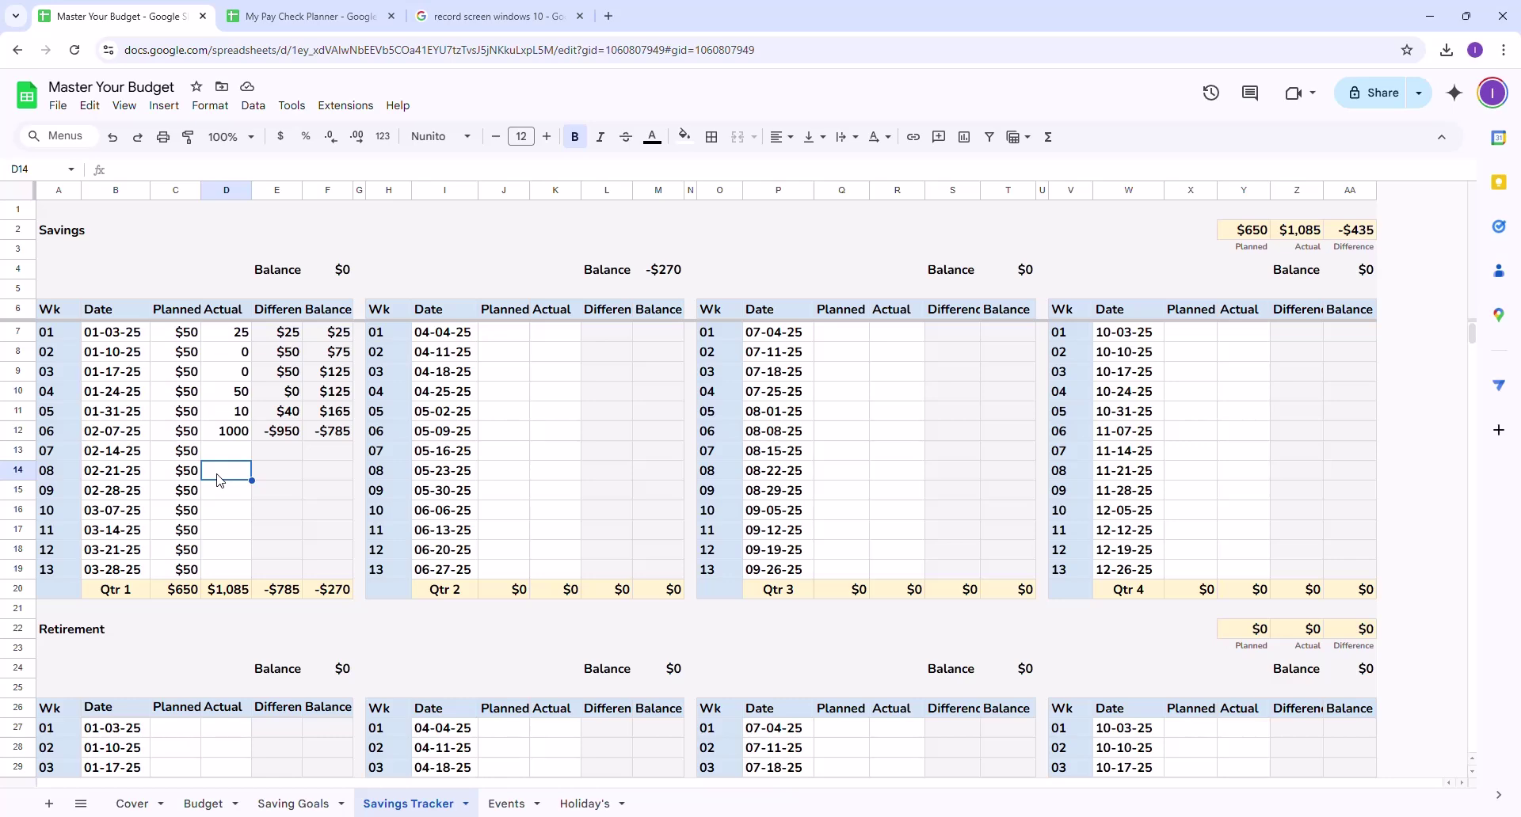
double_click(220, 479)
text(0)
click(230, 457)
text(50)
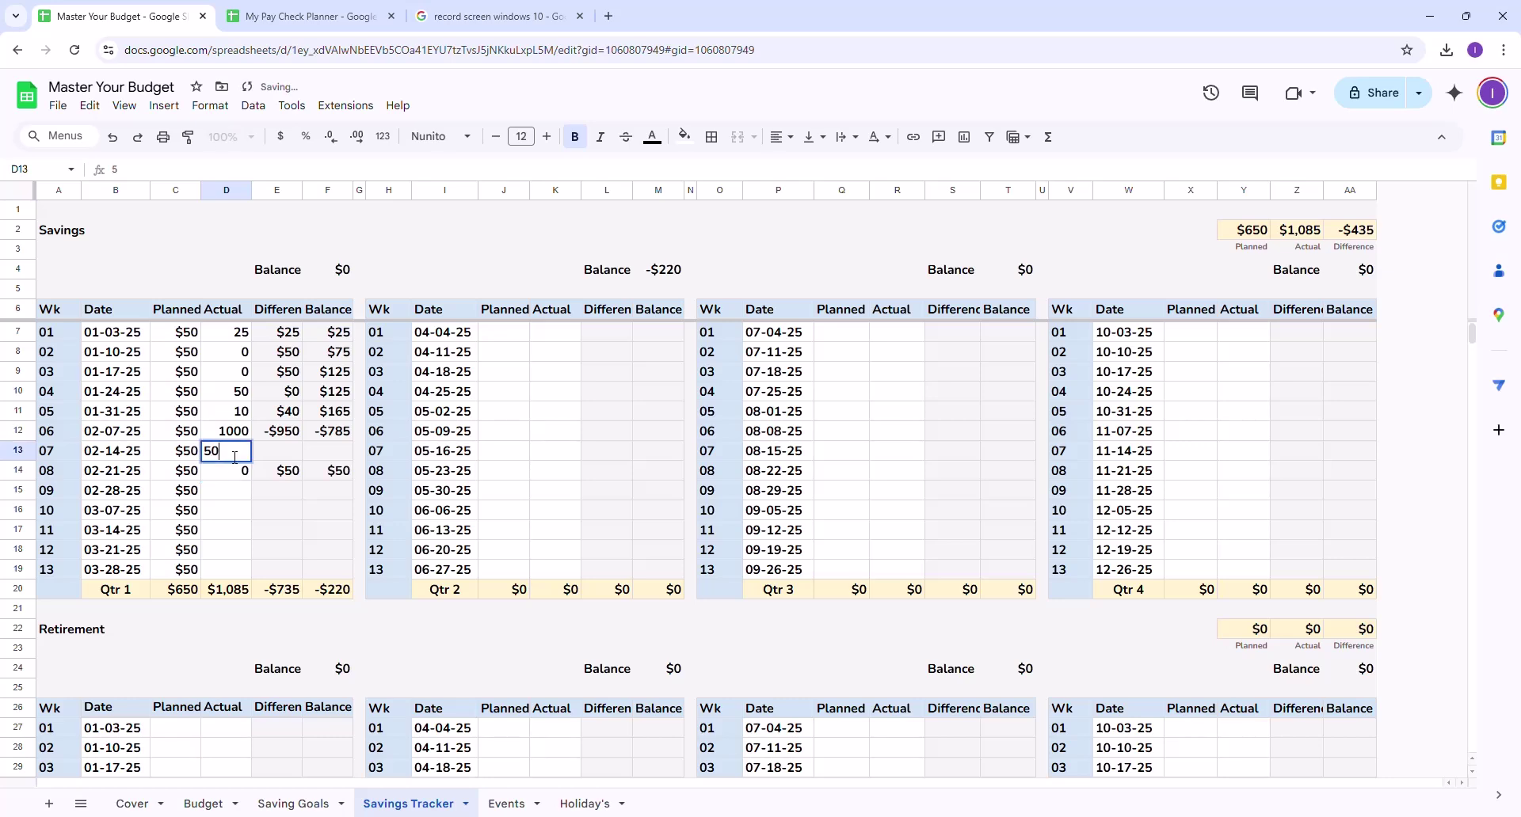
key(Return)
click(230, 457)
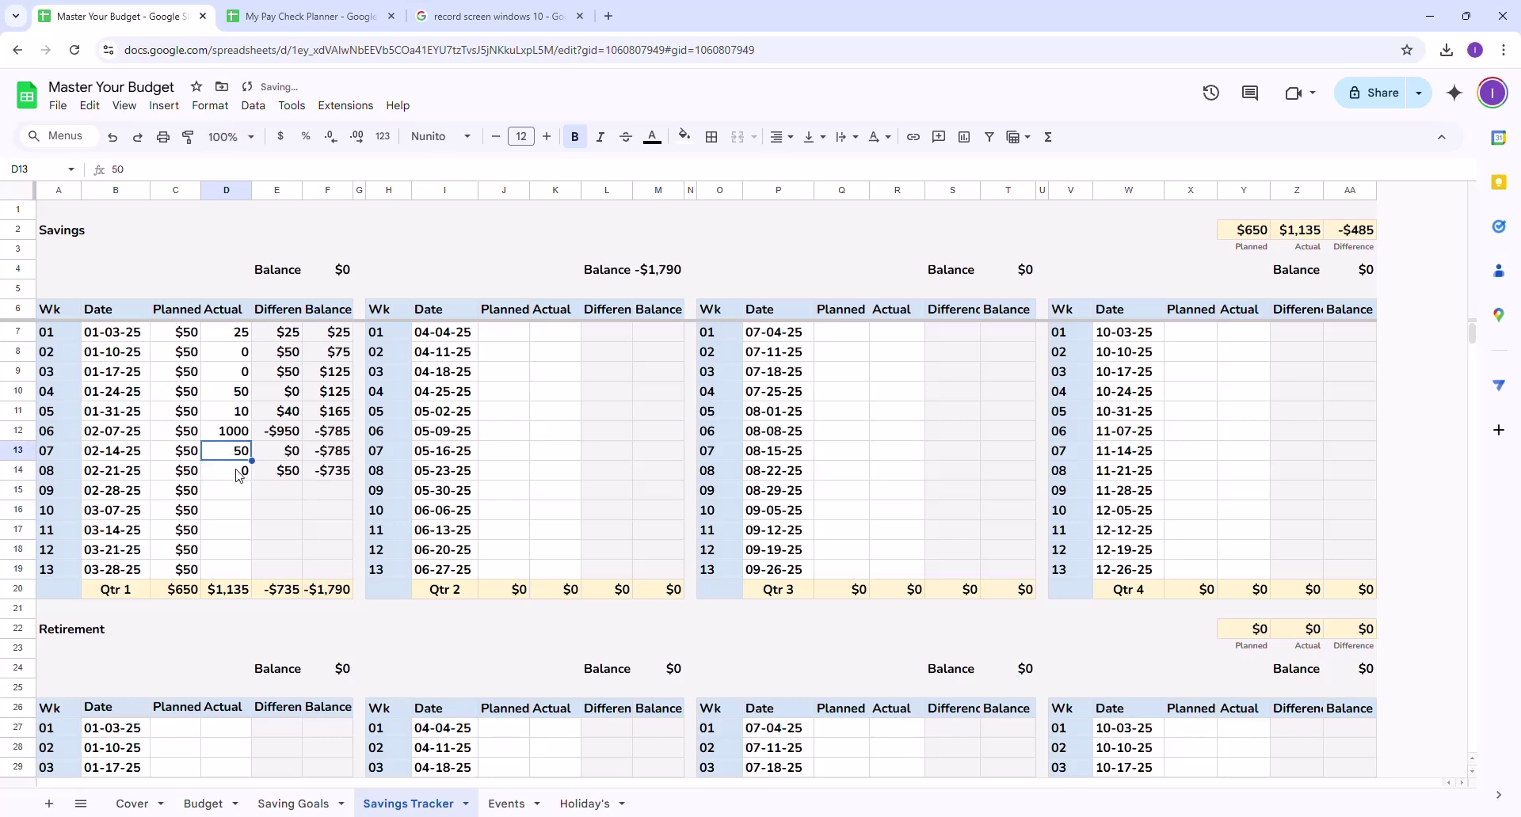
drag(252, 463, 244, 571)
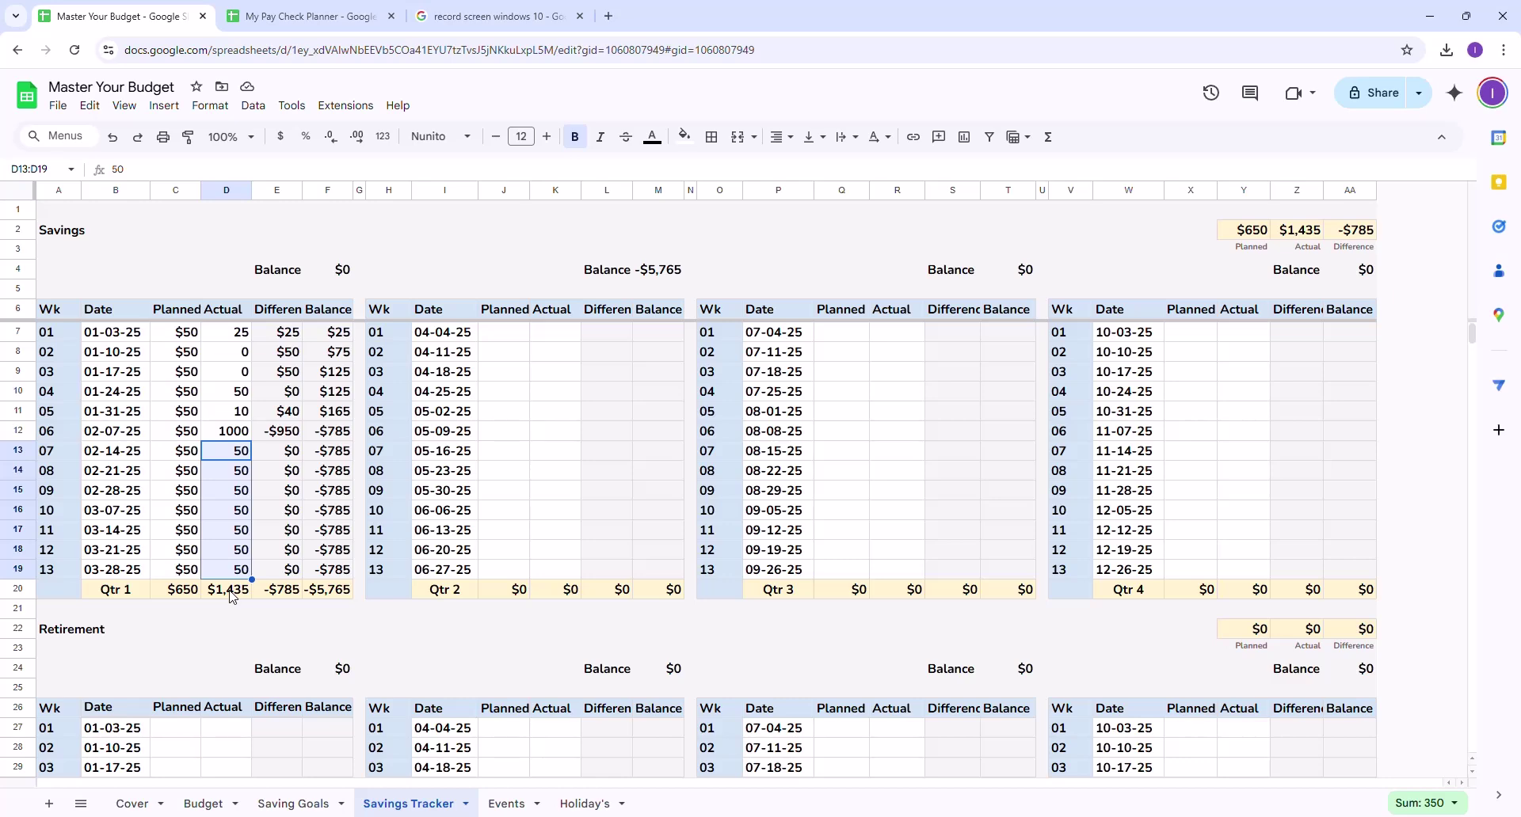
click(223, 534)
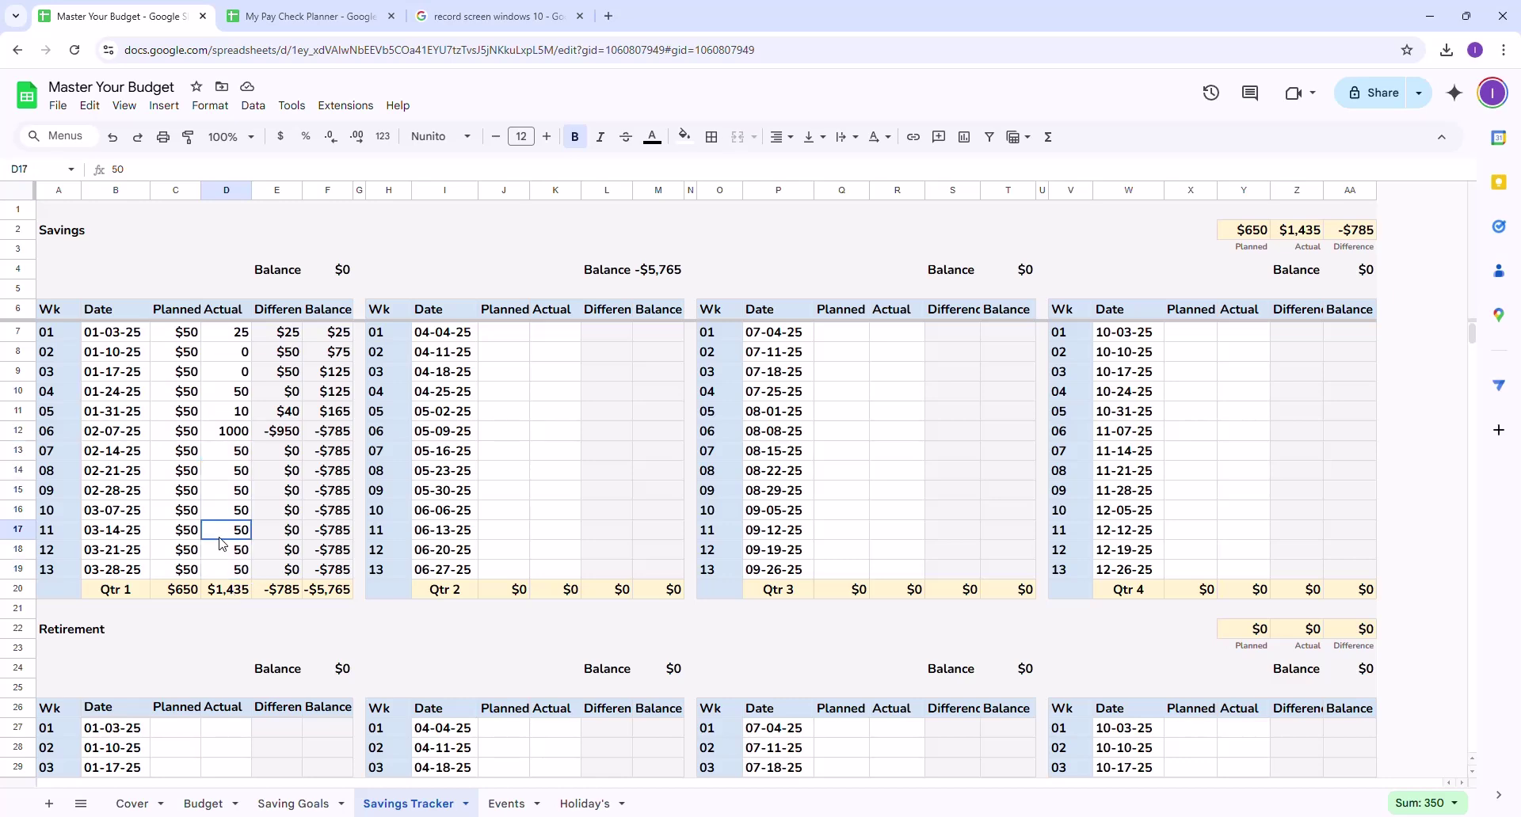
Set the actual Savings amount to 25 for weeks 1 through 13 of the first quarter
click(225, 340)
text(25)
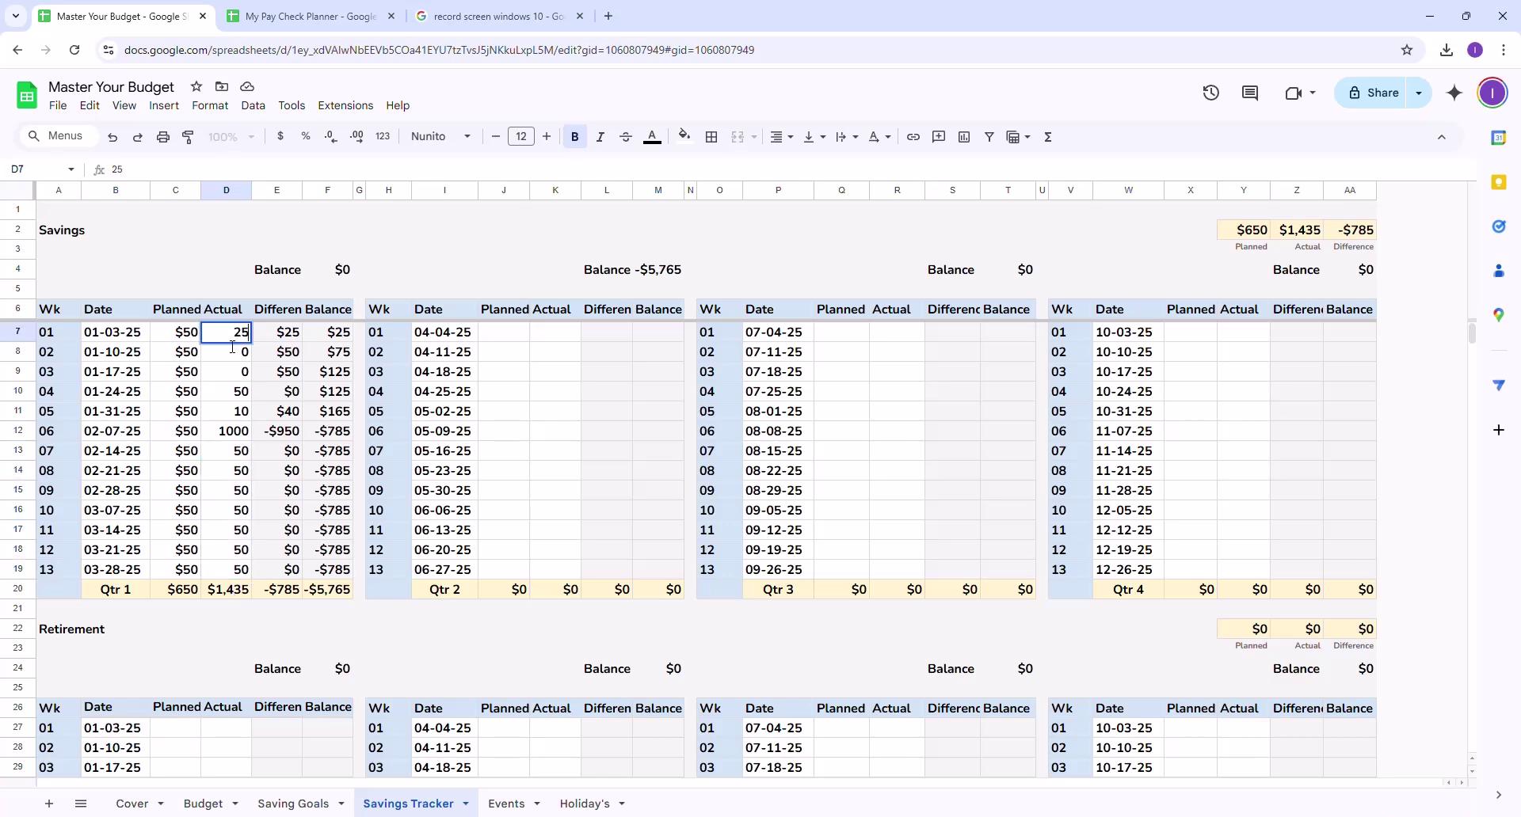
key(Return)
key(Up)
drag(252, 342, 252, 589)
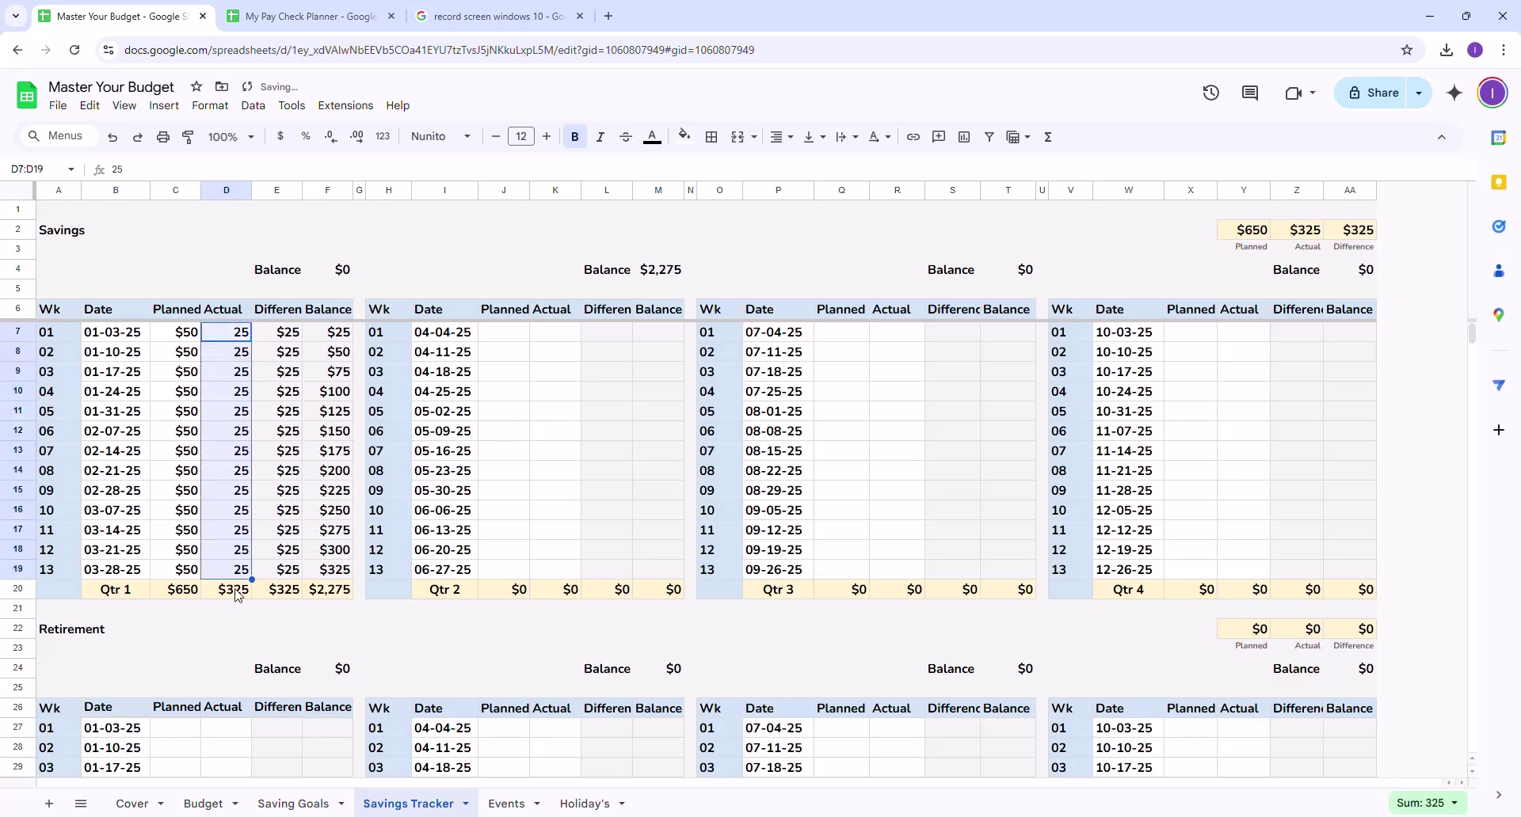
Correct the starting Savings balance of the second quarter so it carries over the first quarter's closing balance
click(226, 648)
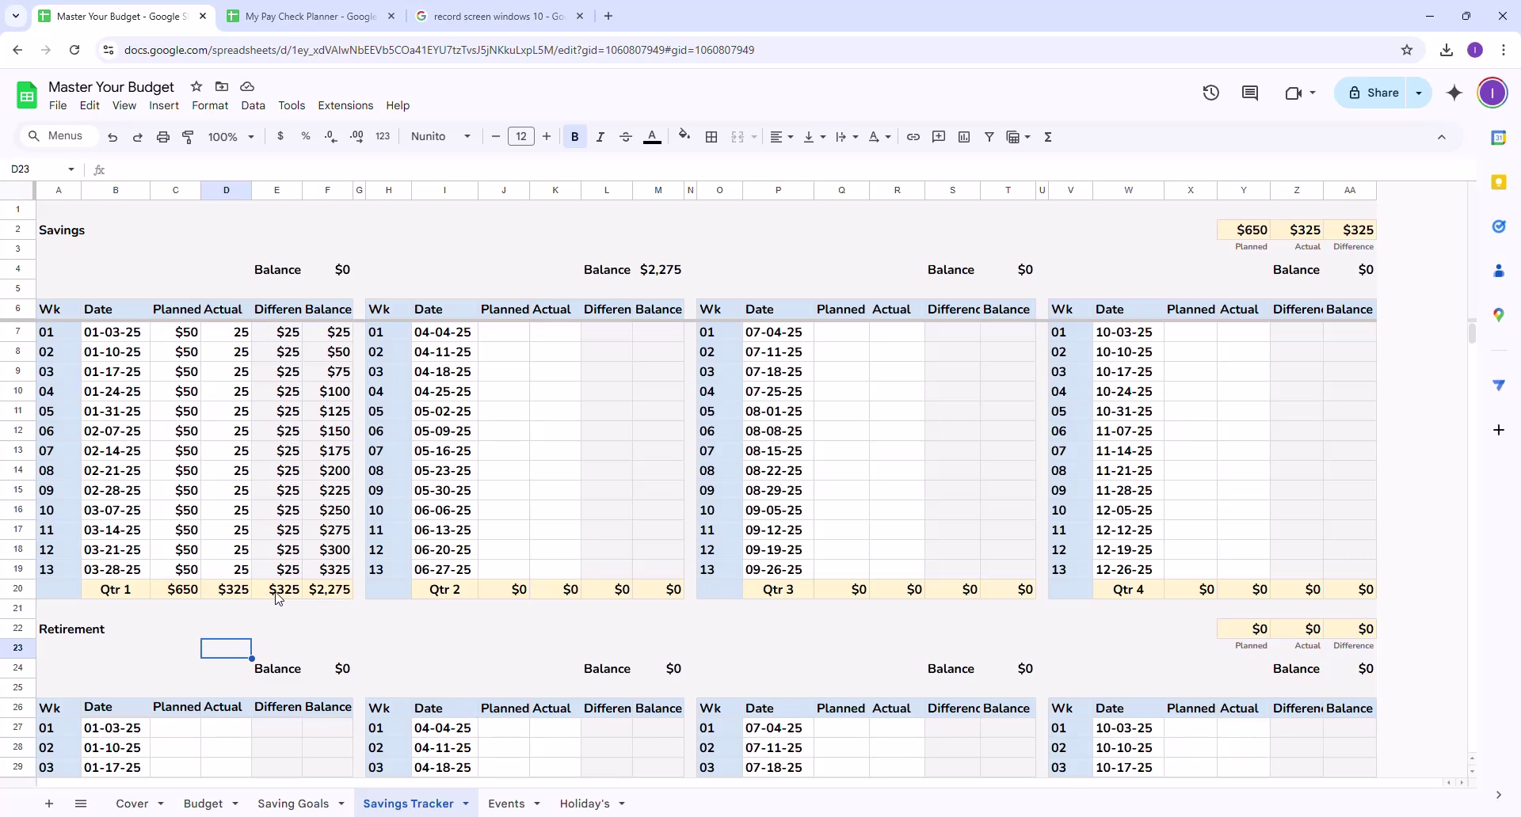
click(327, 596)
key(Return)
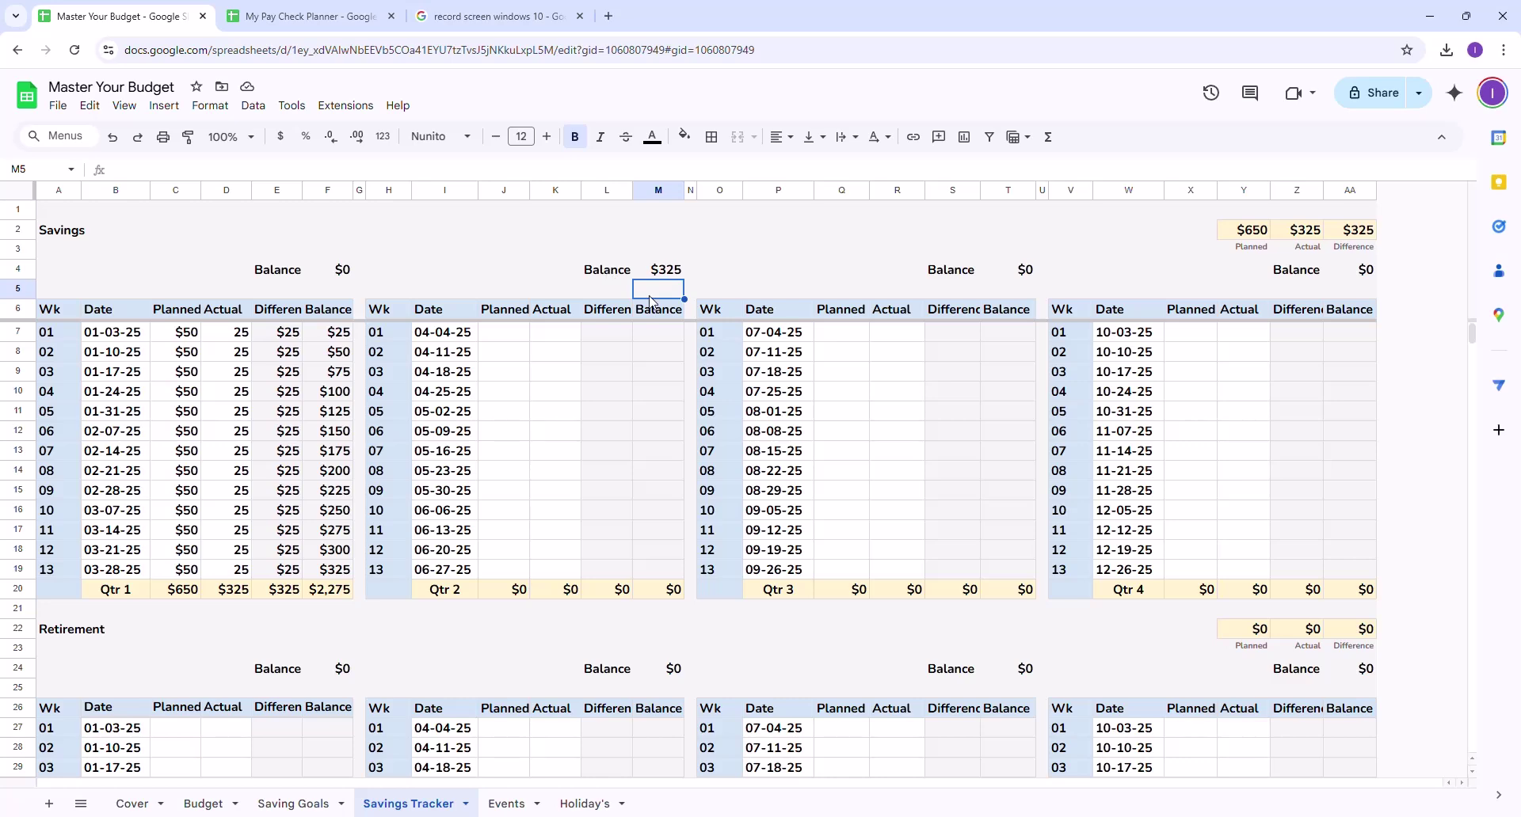
Set the second quarter's planned Savings to 50 for weeks 1 through 13 and its week 1 actual amount to 25
click(523, 340)
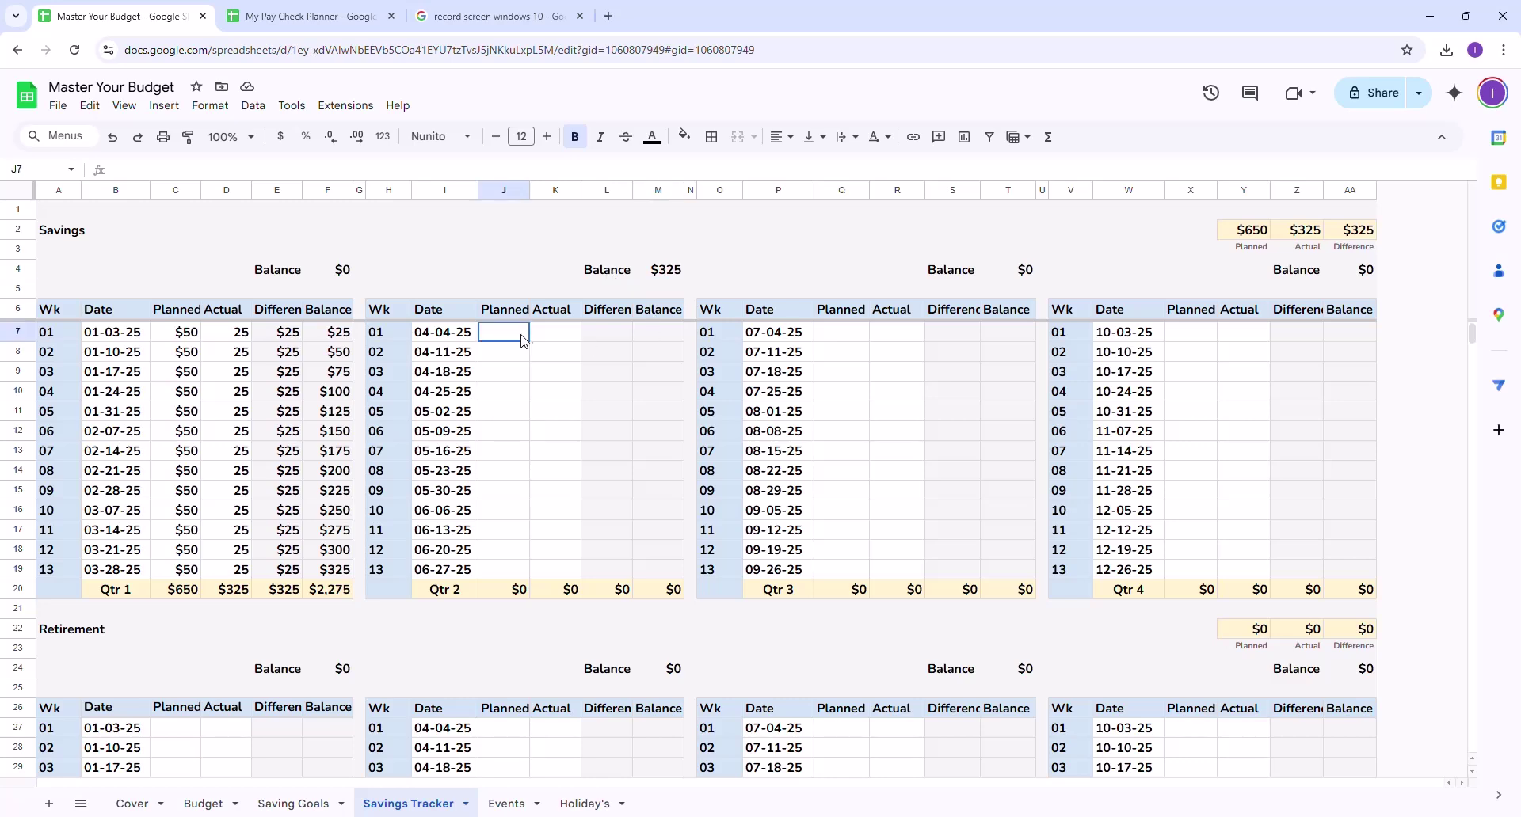
text(50)
key(Return)
click(519, 336)
drag(544, 353, 525, 574)
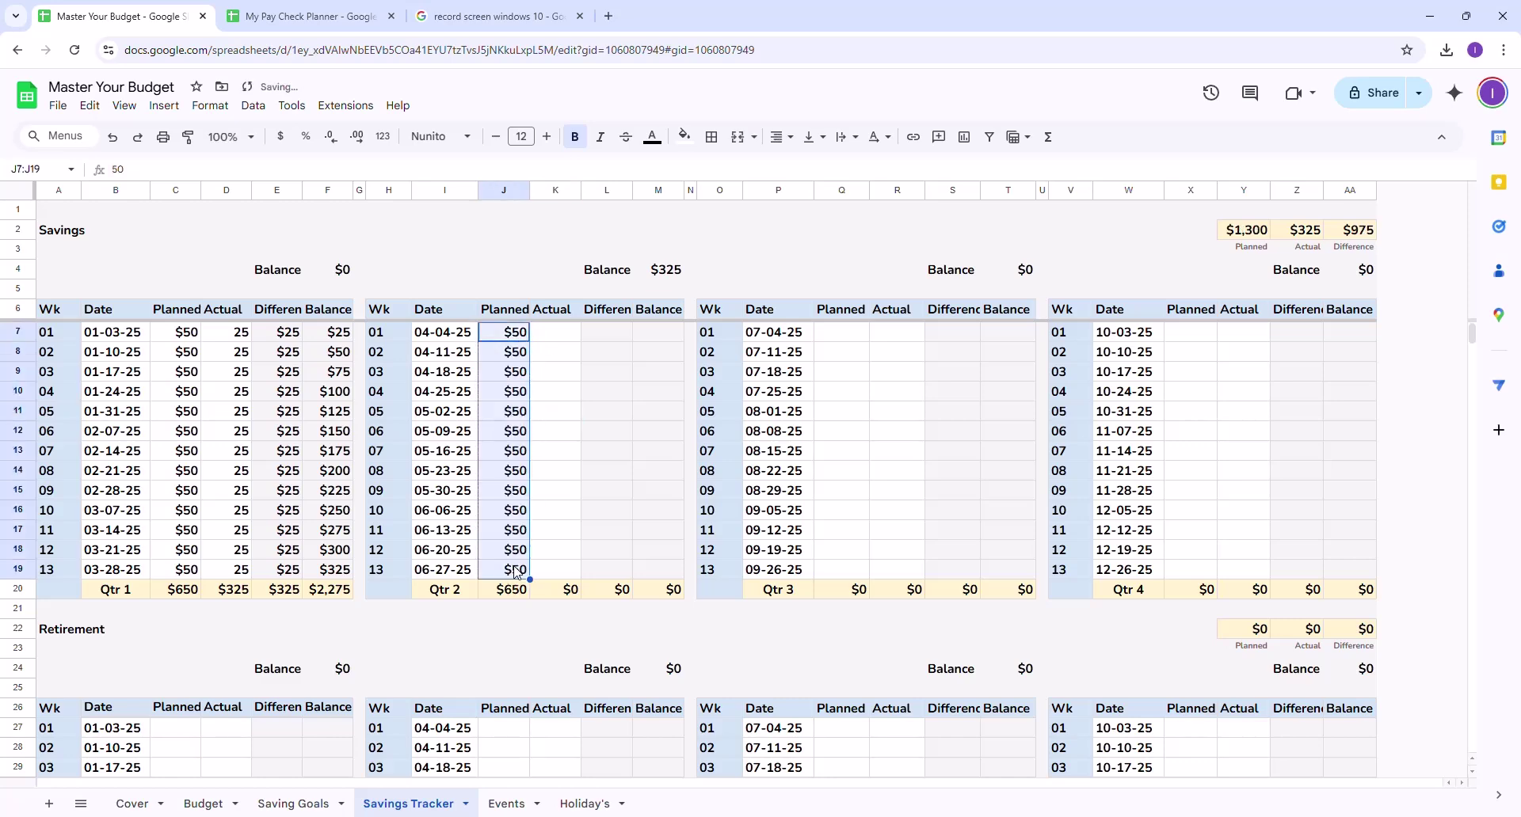
click(576, 336)
text(25)
key(Return)
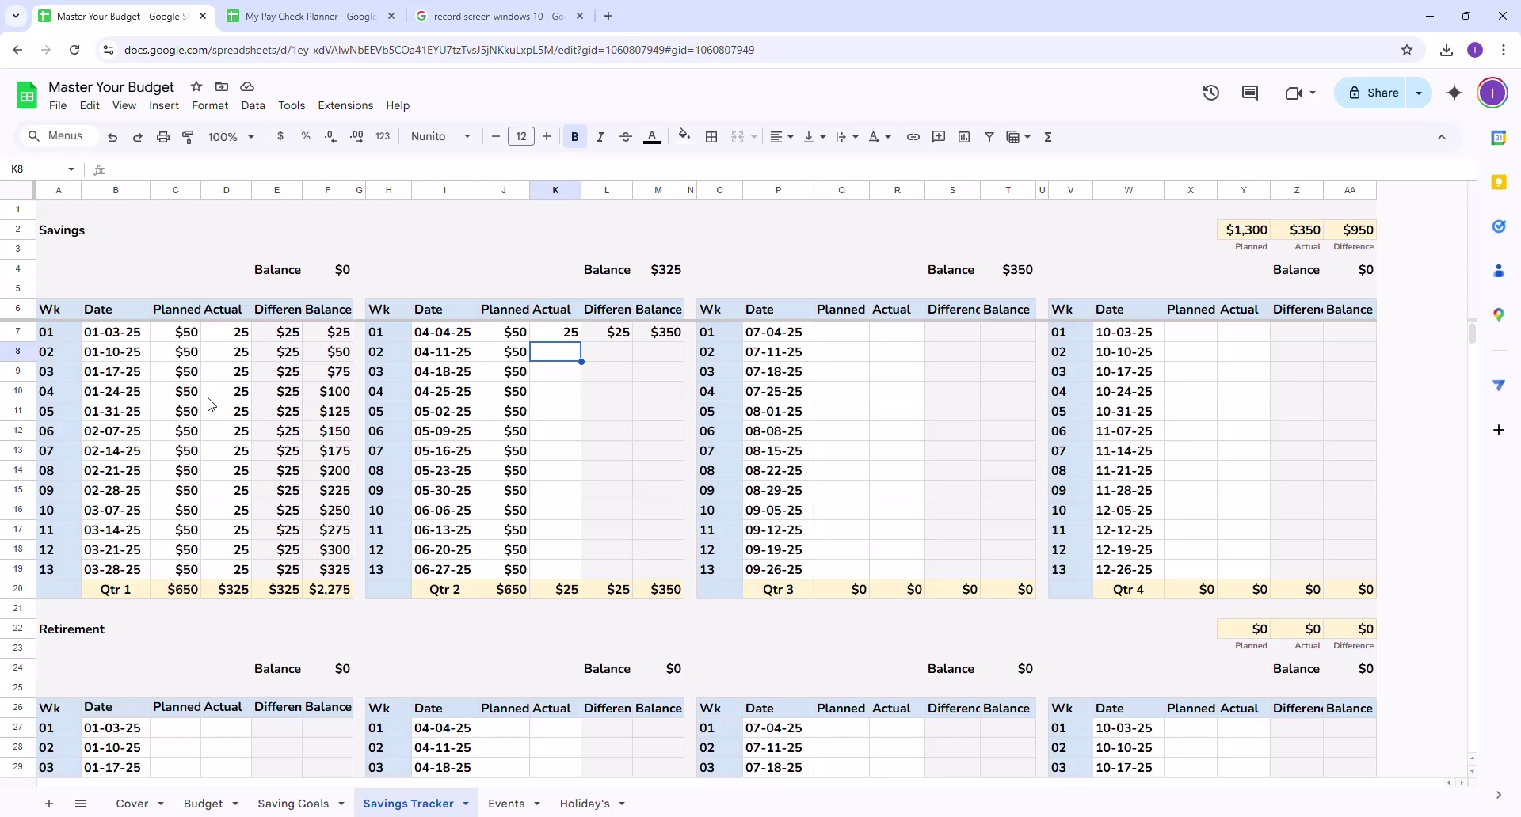
Set the planned Savings amount to 0 for weeks 1 through 9 of the first quarter
click(192, 375)
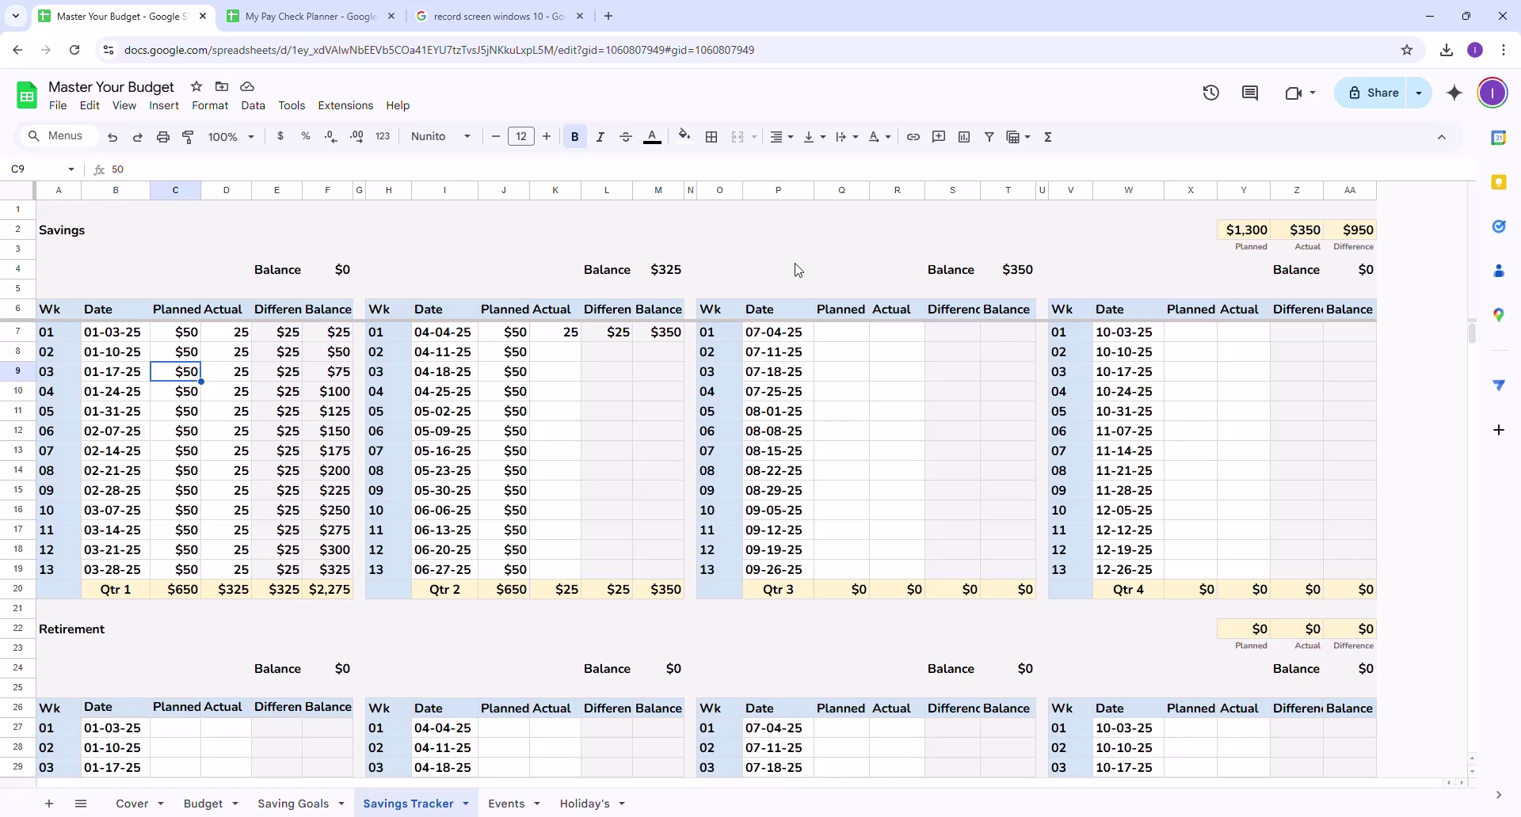
click(185, 354)
click(176, 339)
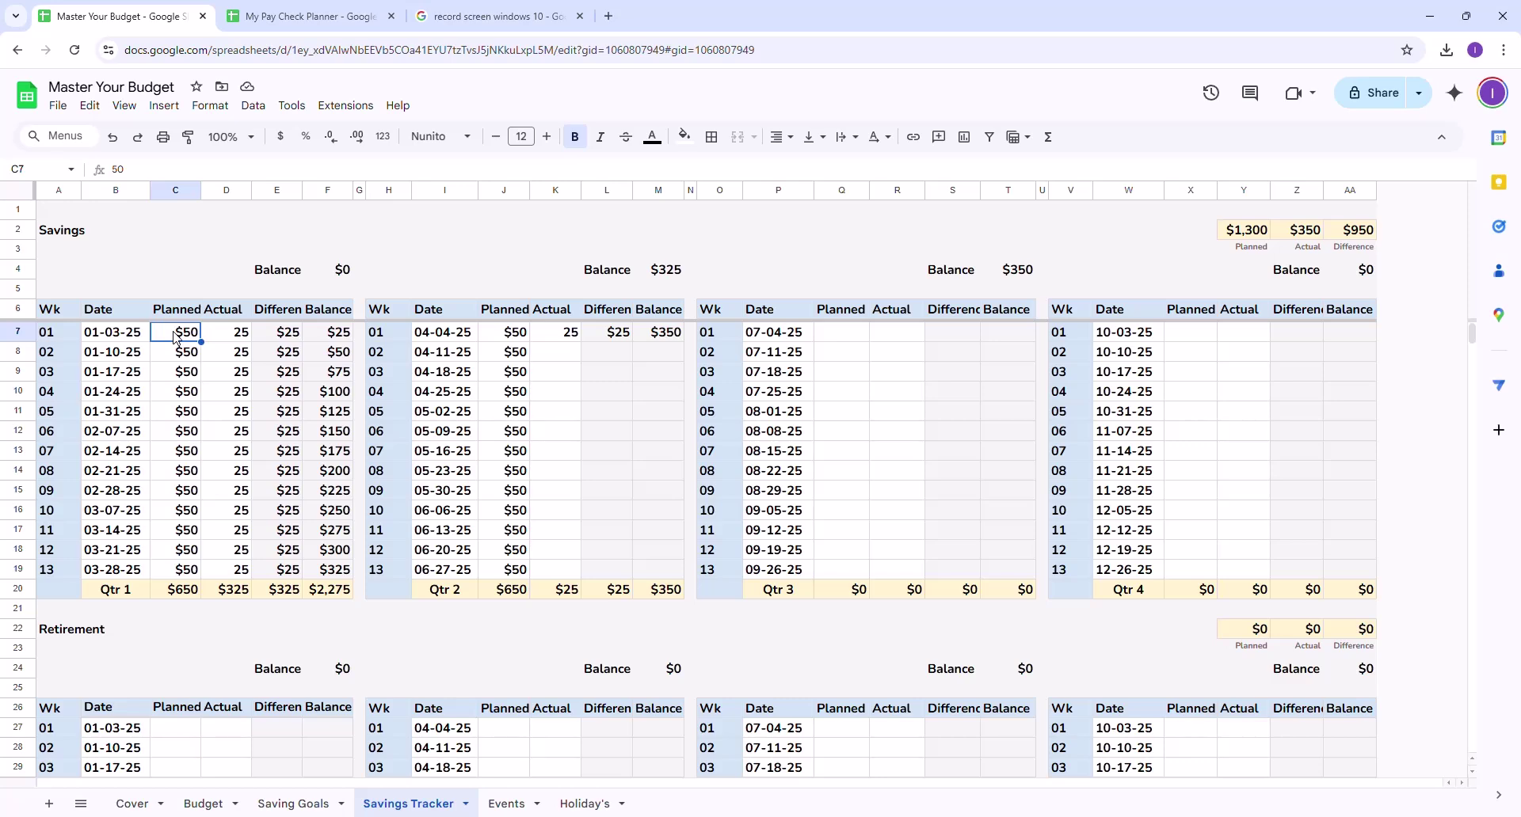
text(0)
click(159, 457)
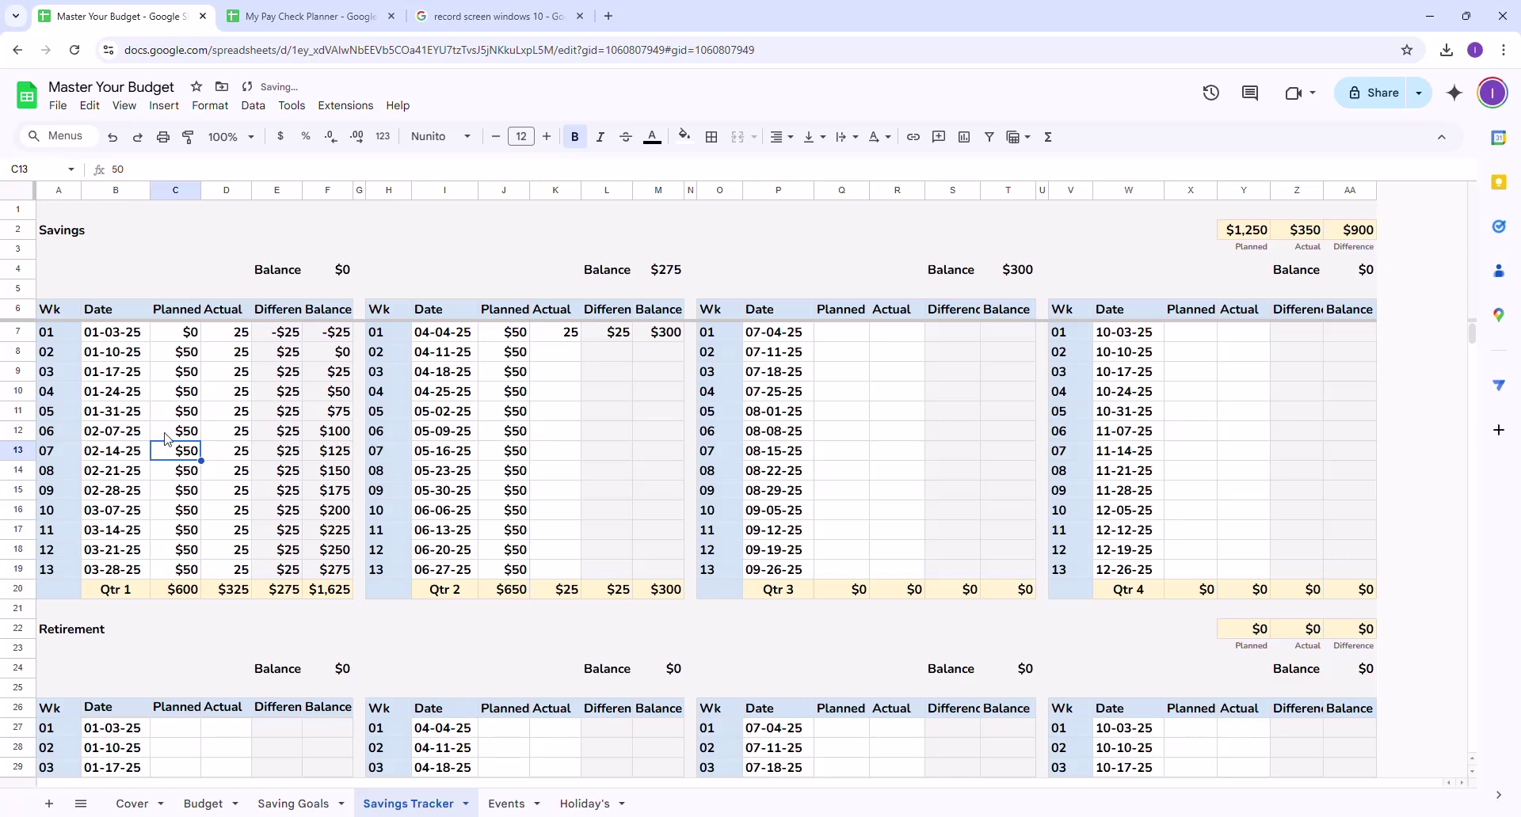
click(183, 334)
drag(212, 353, 195, 499)
click(200, 630)
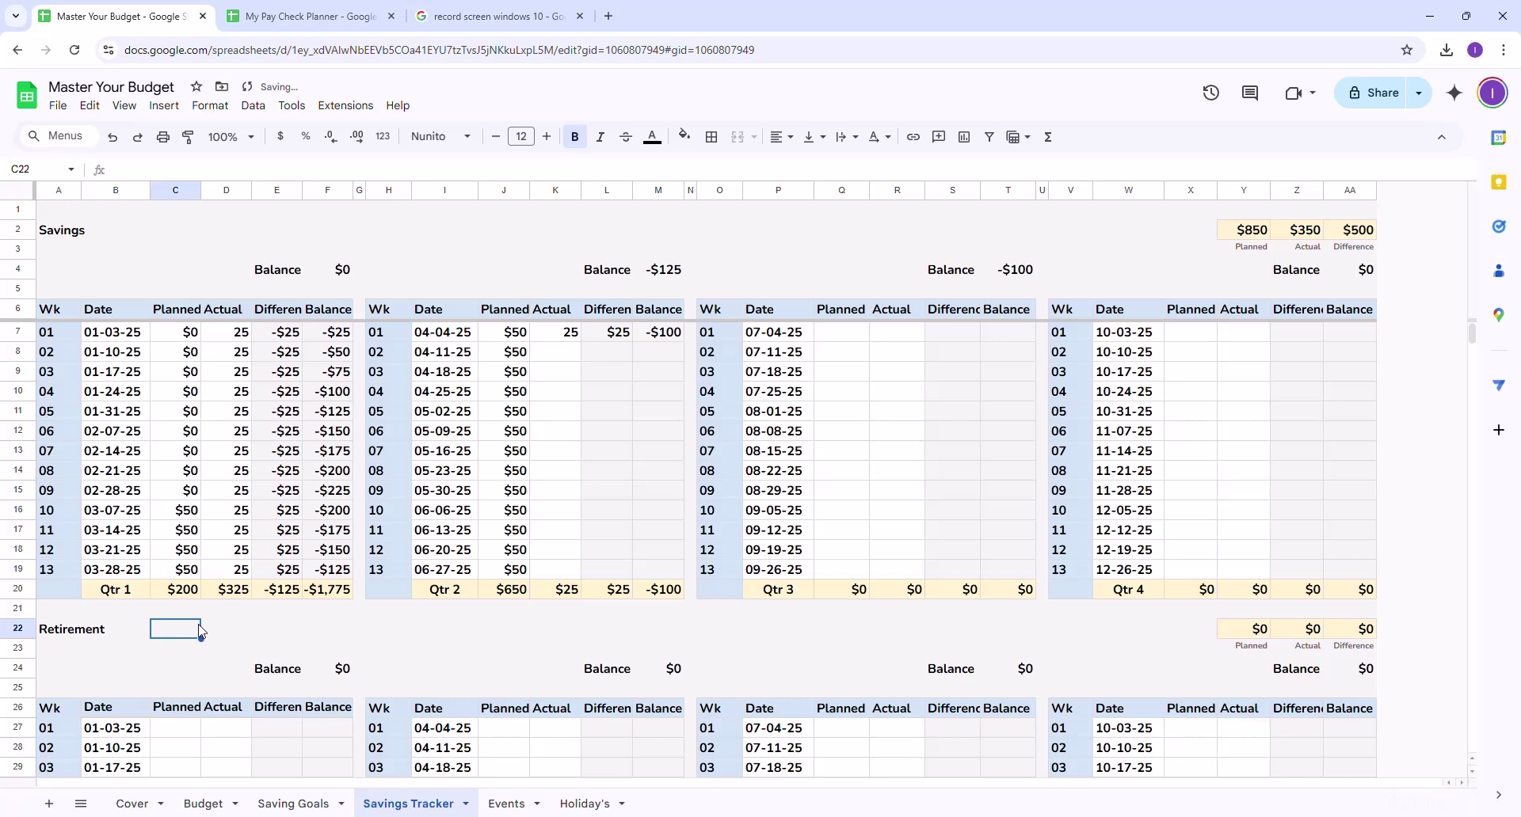
Set the planned Savings amount to 5 for weeks 1 through 9 of the first quarter
click(179, 339)
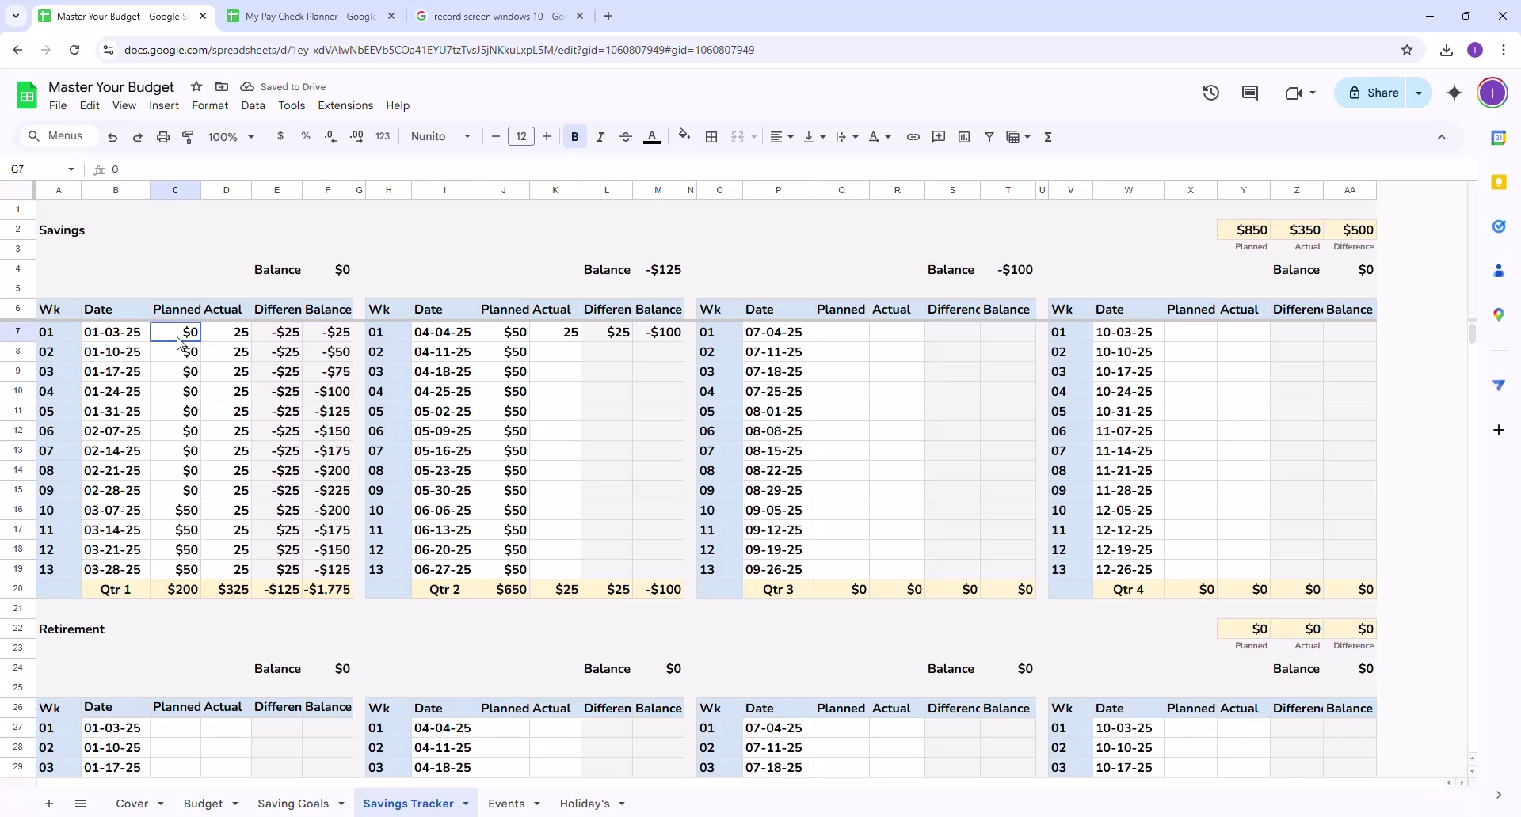
text(5)
key(Return)
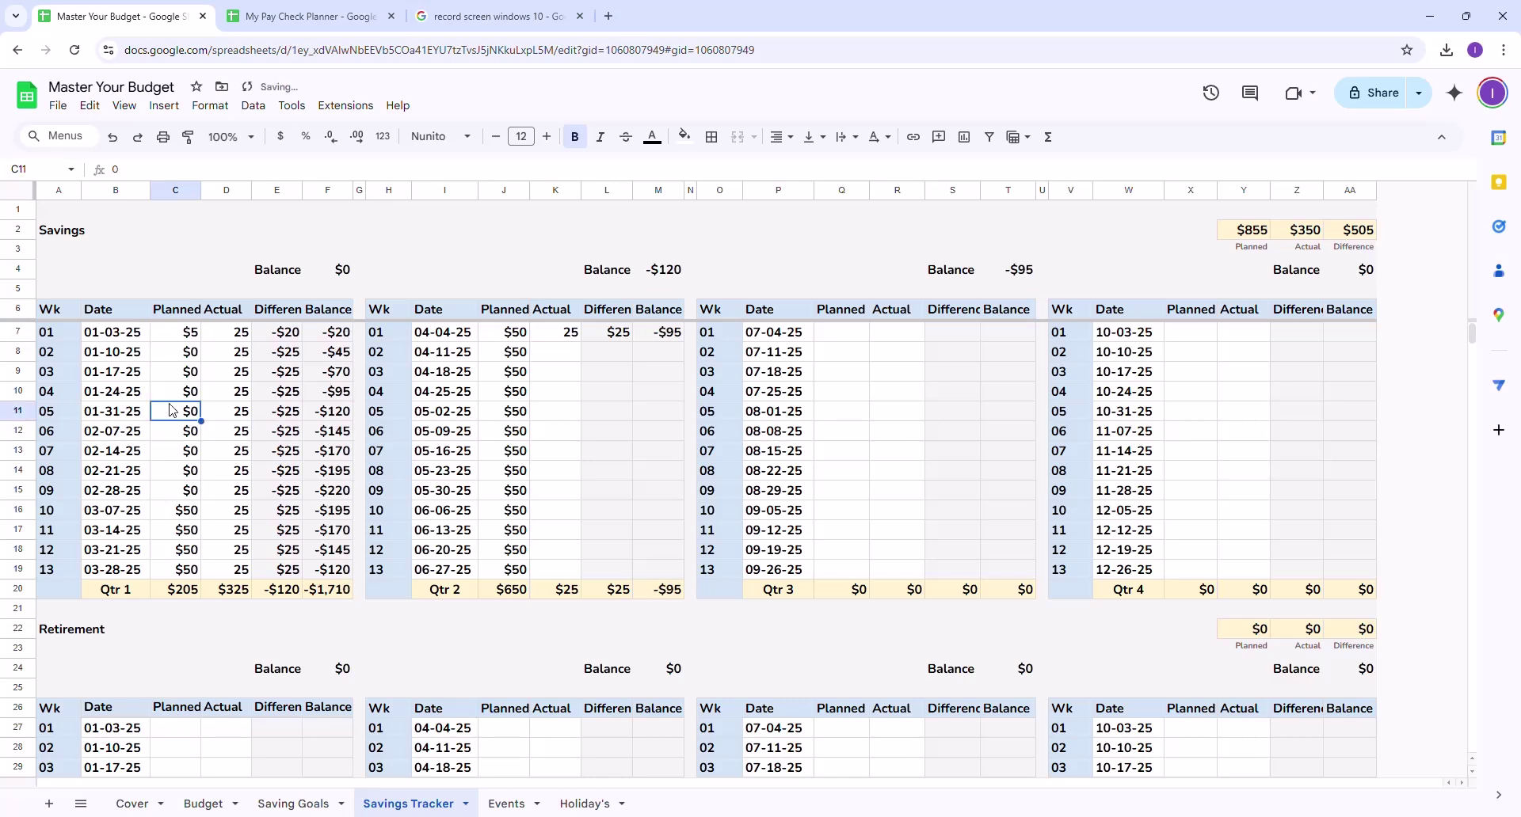
click(187, 339)
drag(201, 346, 185, 499)
Set the actual Savings amount to 5 for weeks 1 through 10 of the first quarter
click(228, 341)
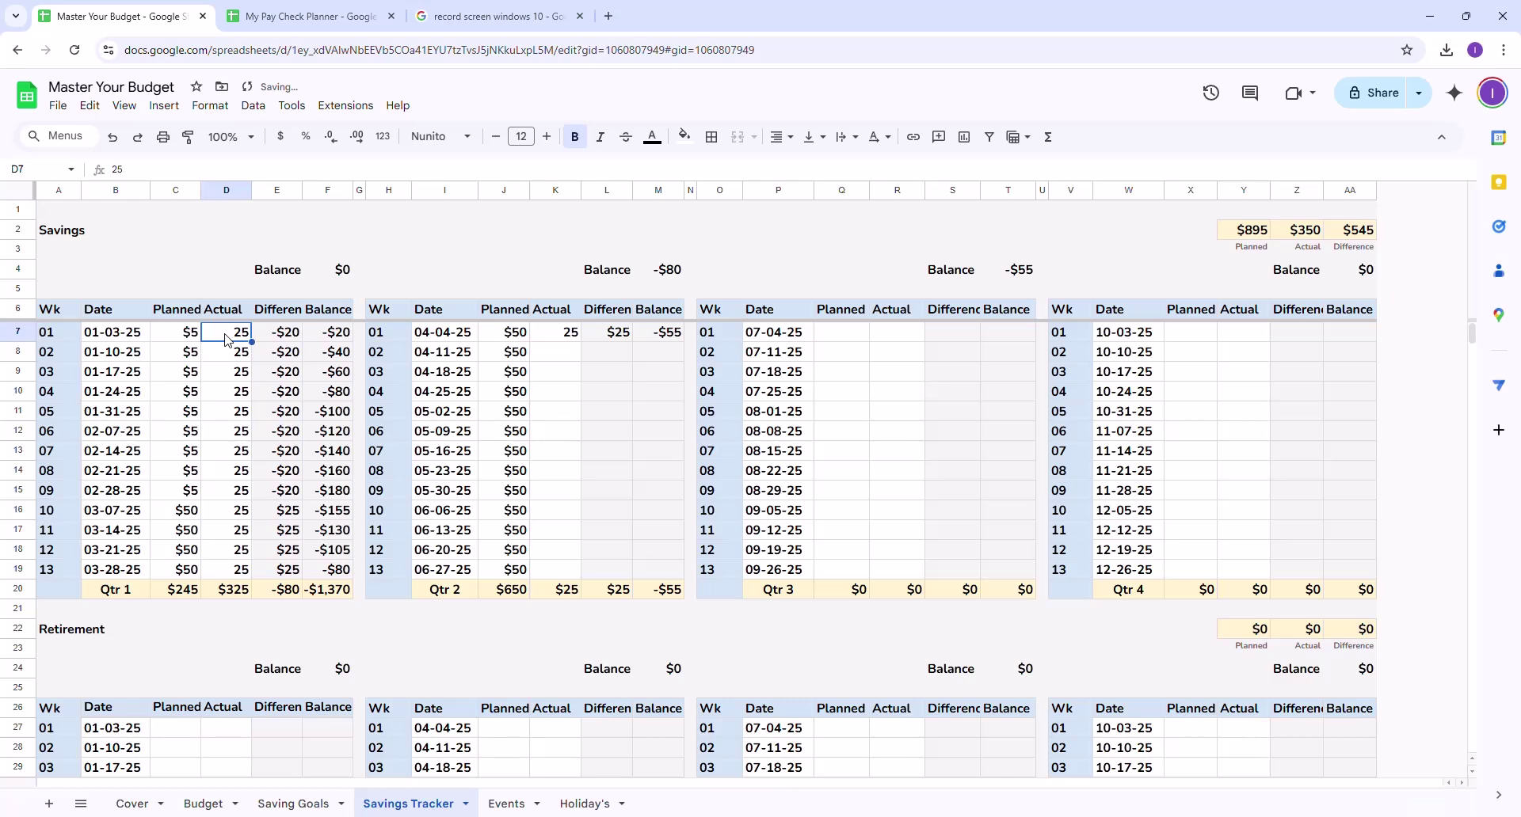
text(5)
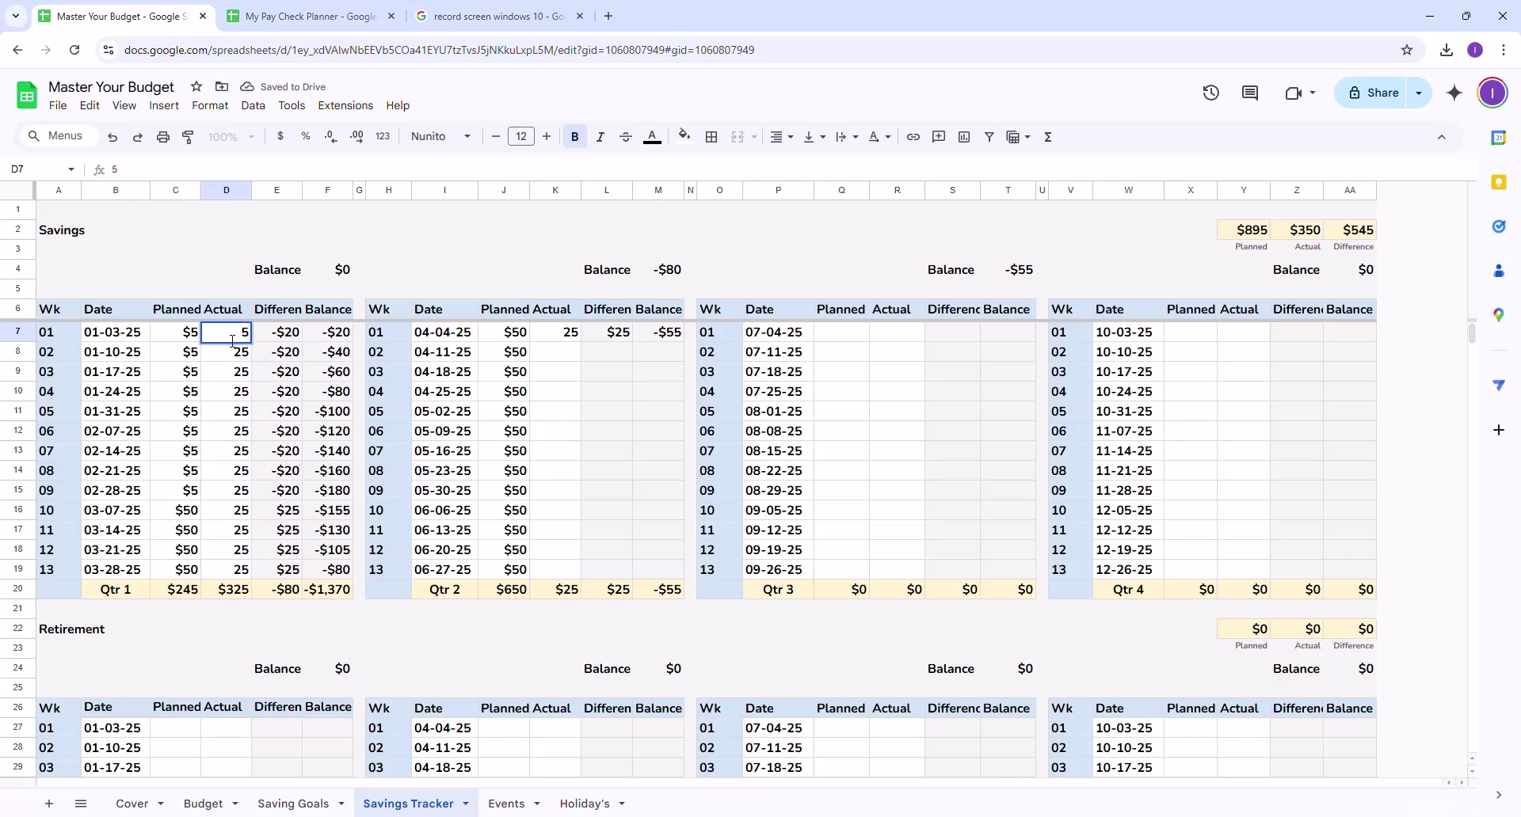
click(320, 412)
click(246, 341)
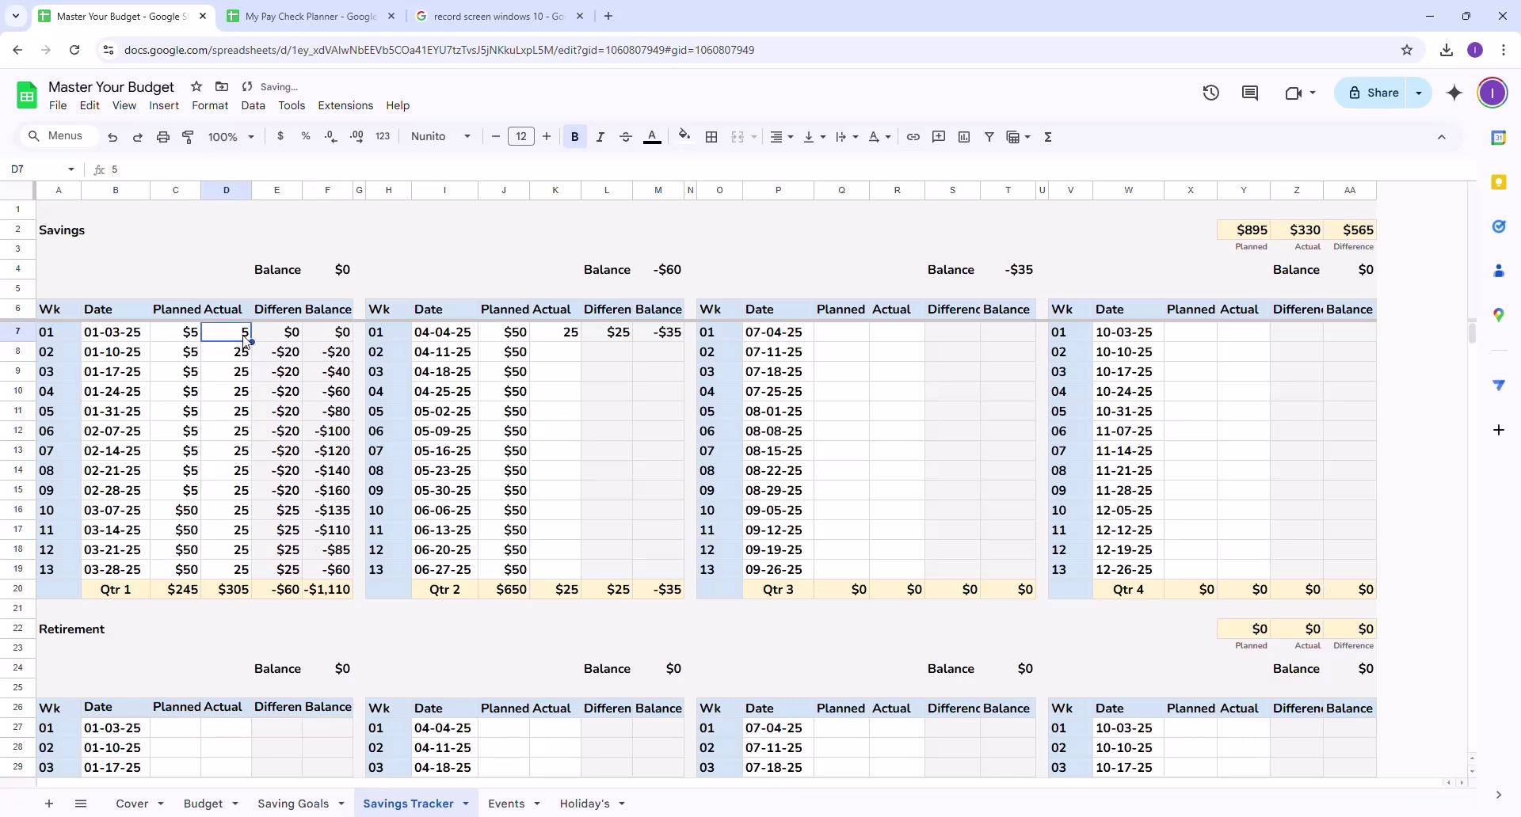
drag(245, 341, 249, 524)
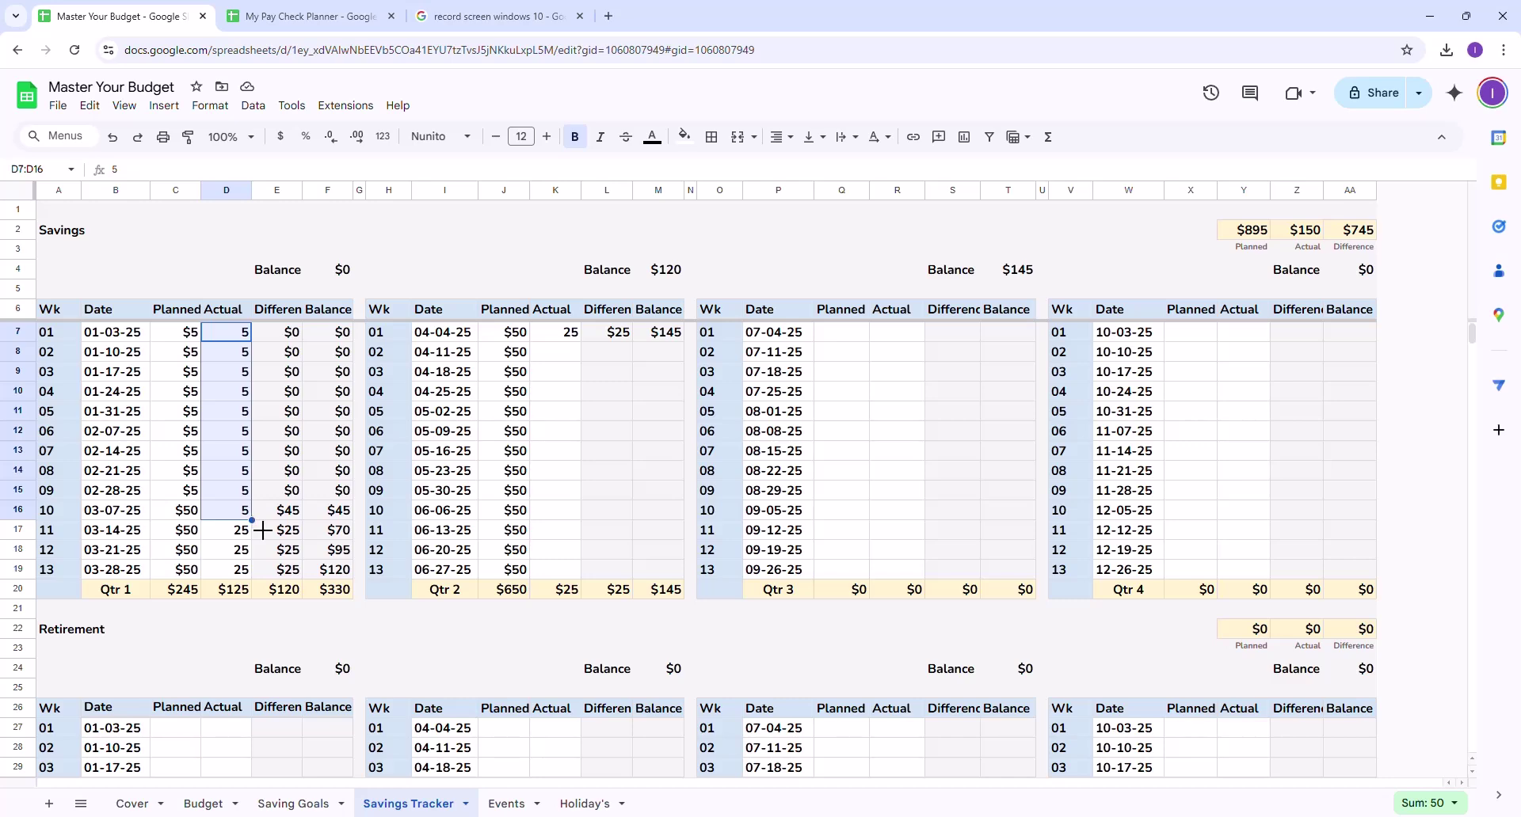
click(229, 549)
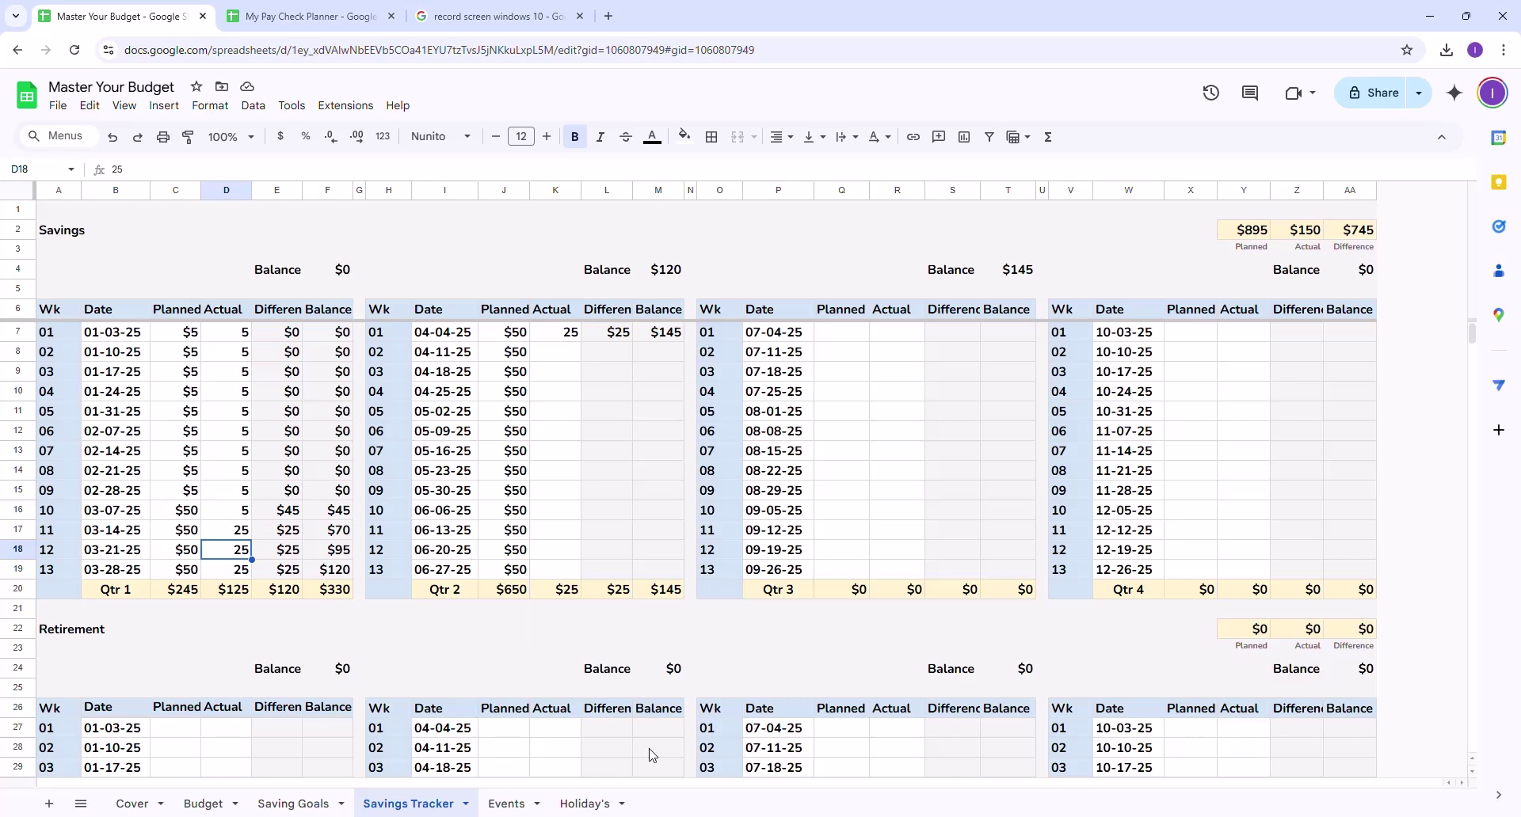
On the Events sheet, add a July entry with the person's first name and an amount of 100
click(515, 809)
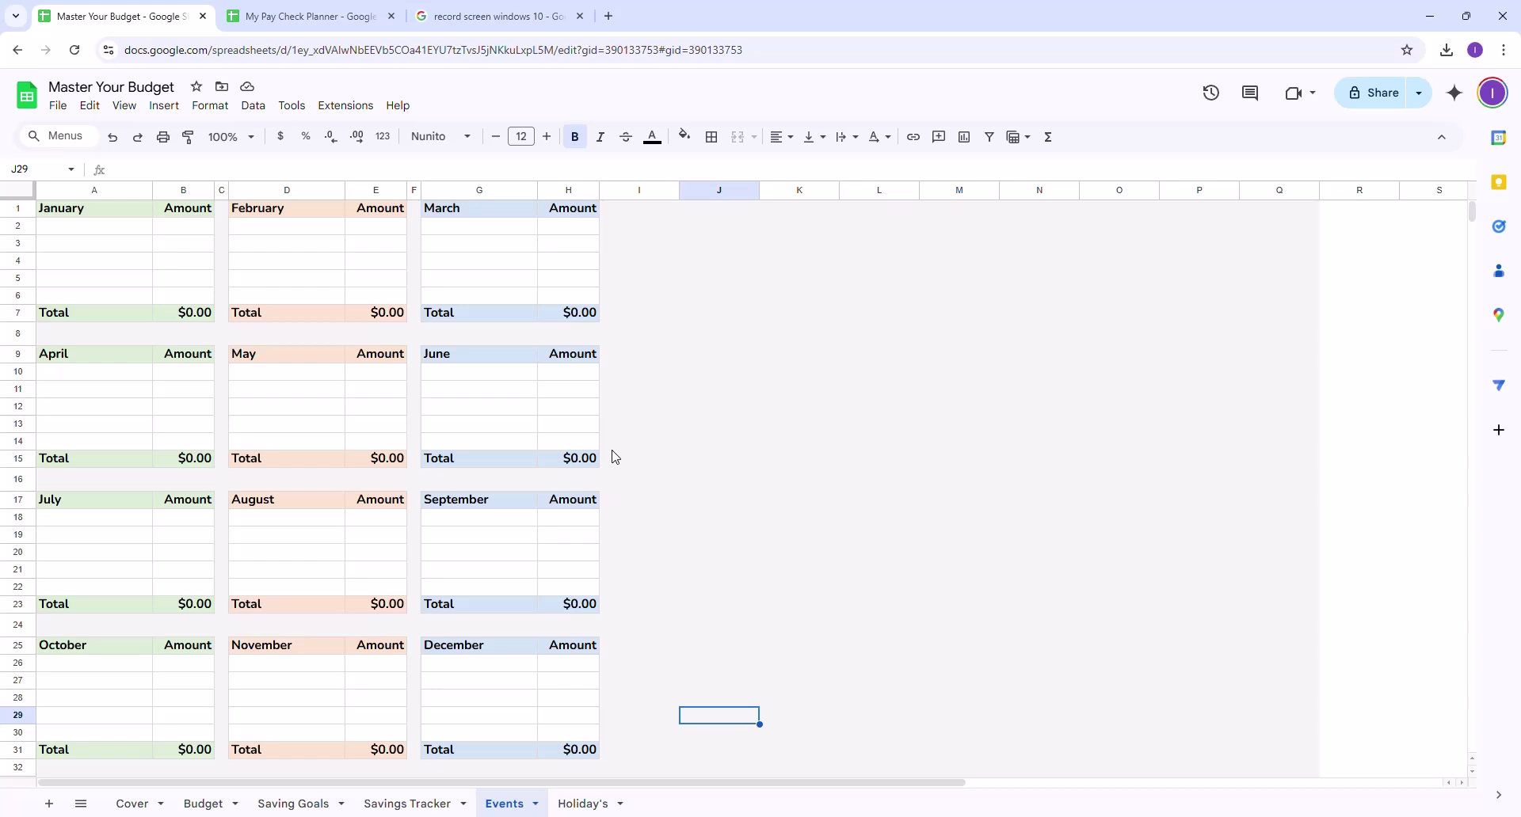
click(107, 232)
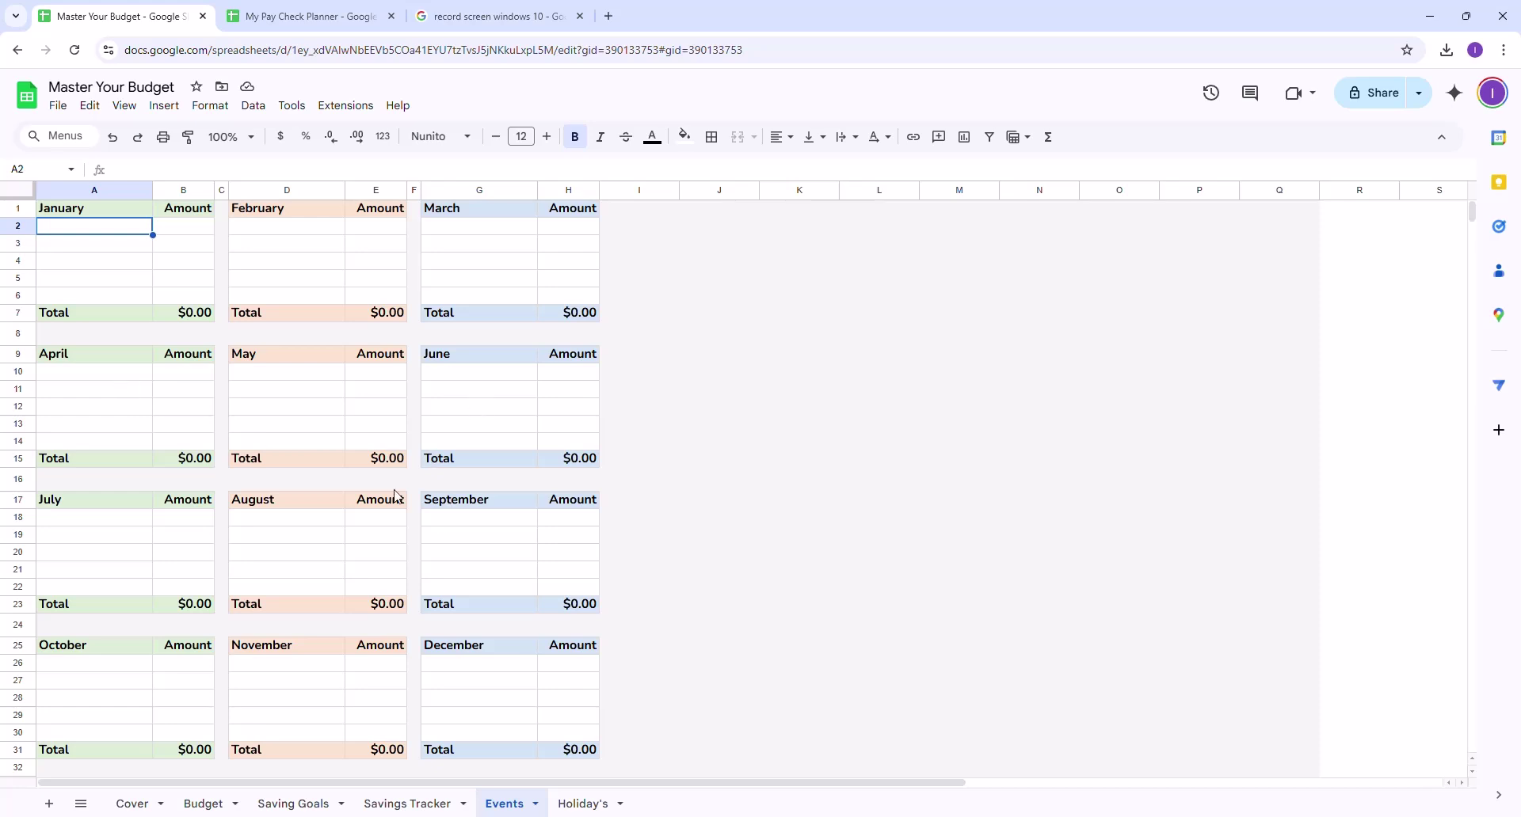
click(452, 378)
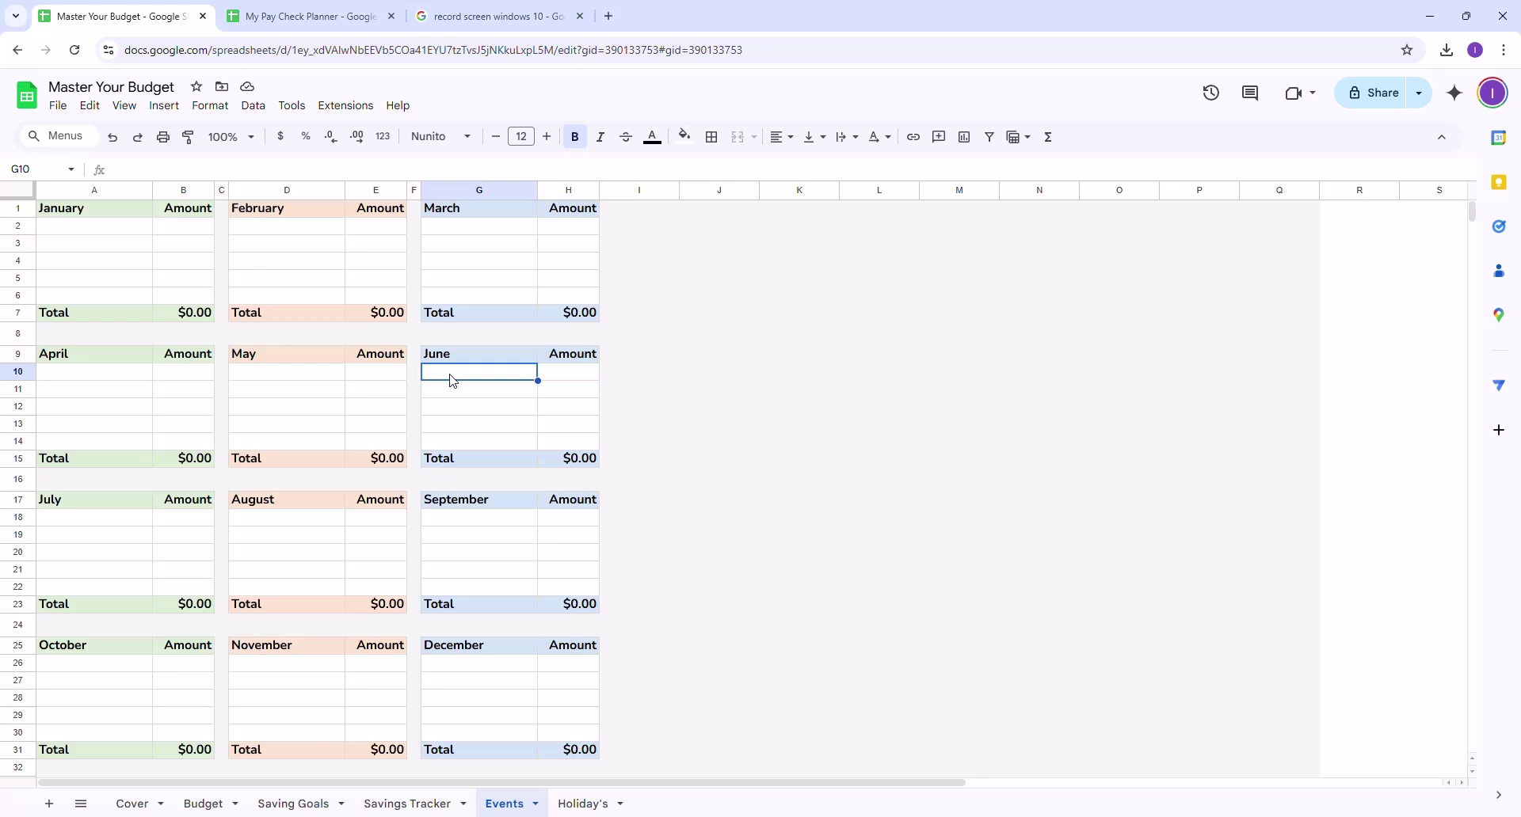
click(275, 391)
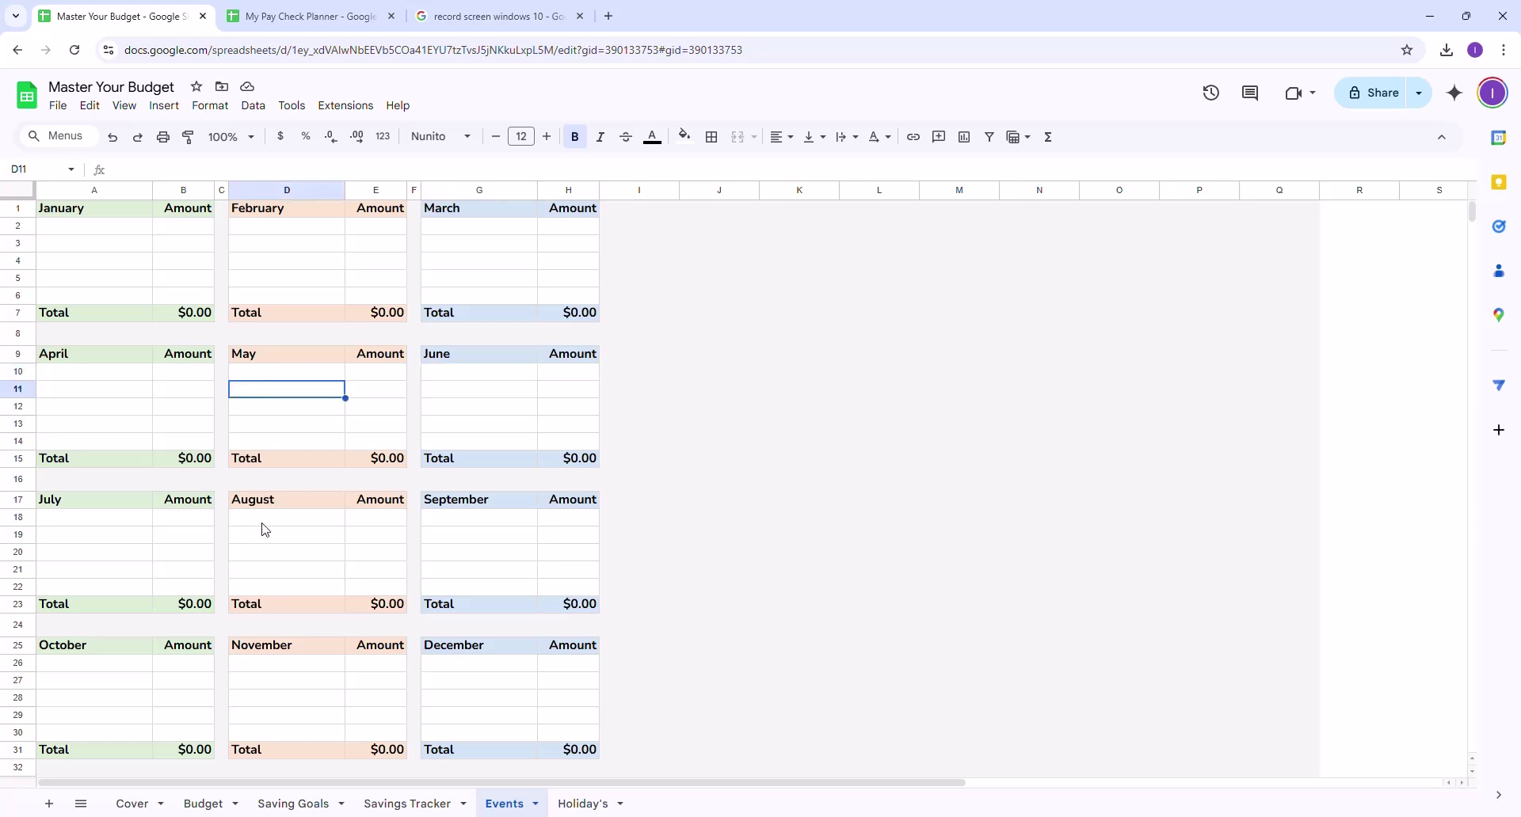
click(128, 523)
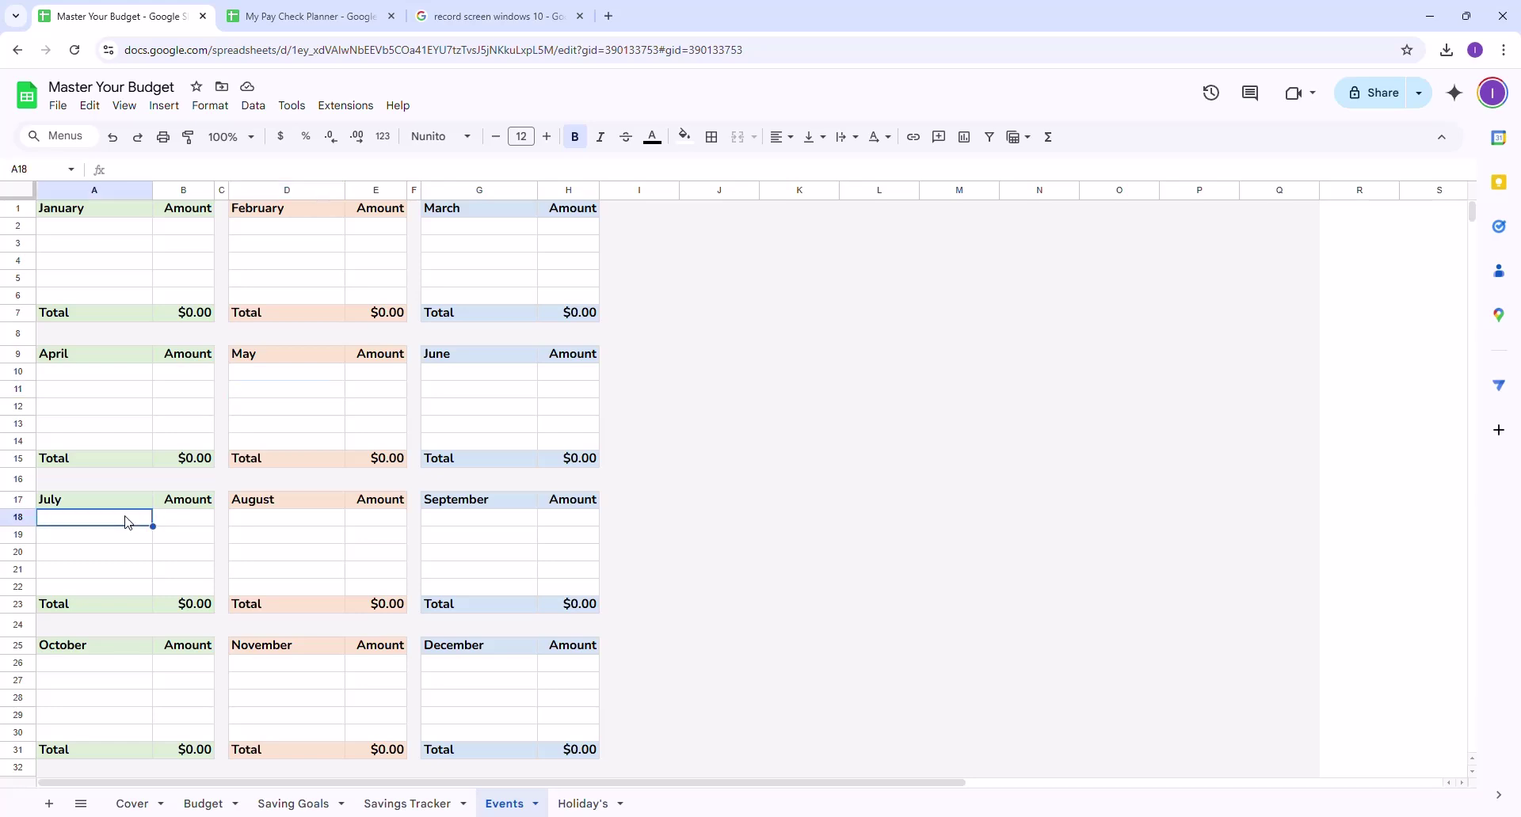
text(Mary)
key(Tab)
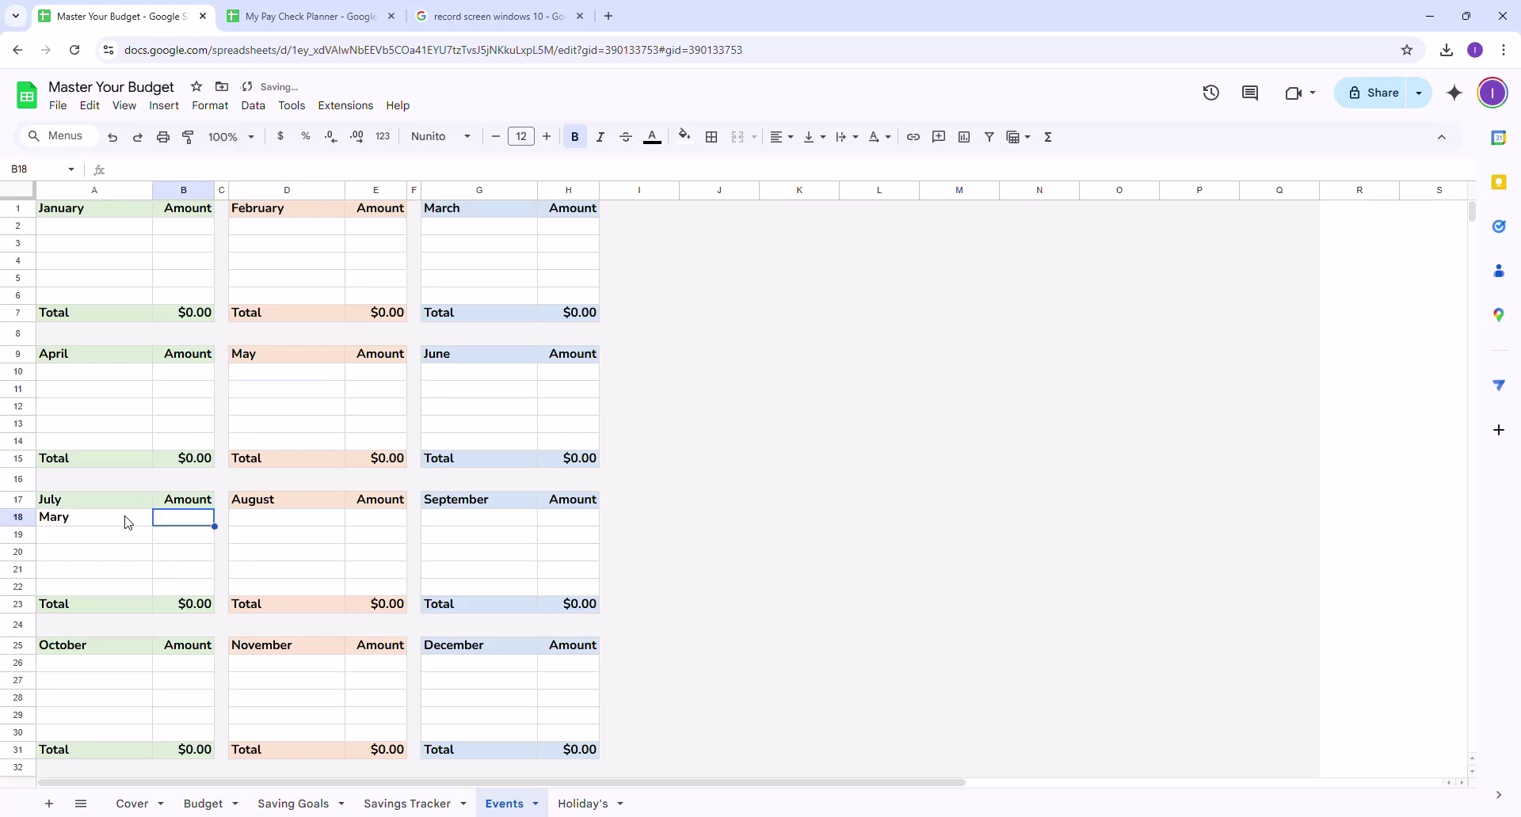
text(100)
key(Return)
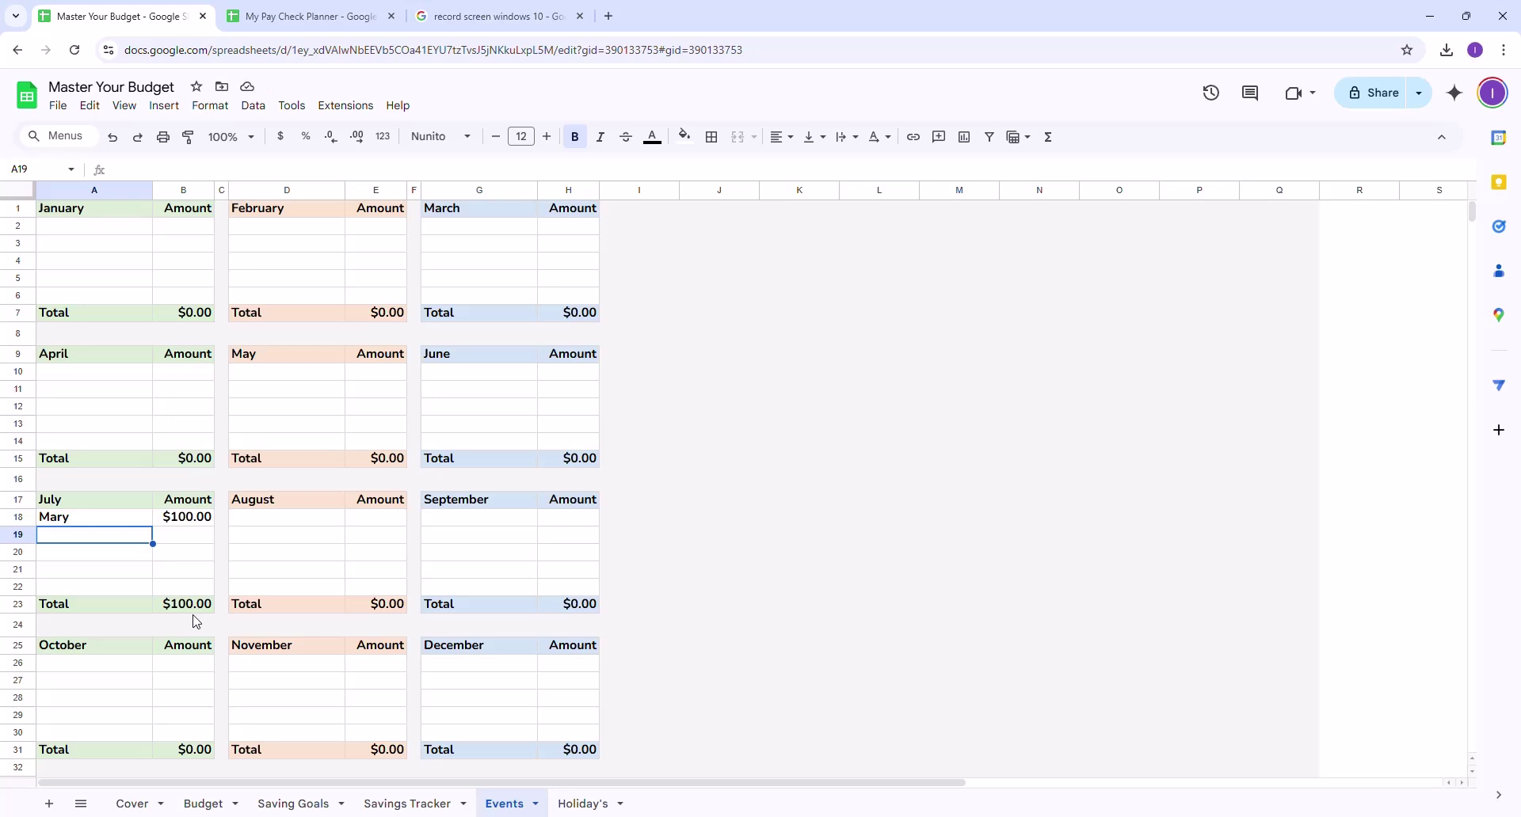
Add a graduation event in the first June row with an amount of 500
click(444, 390)
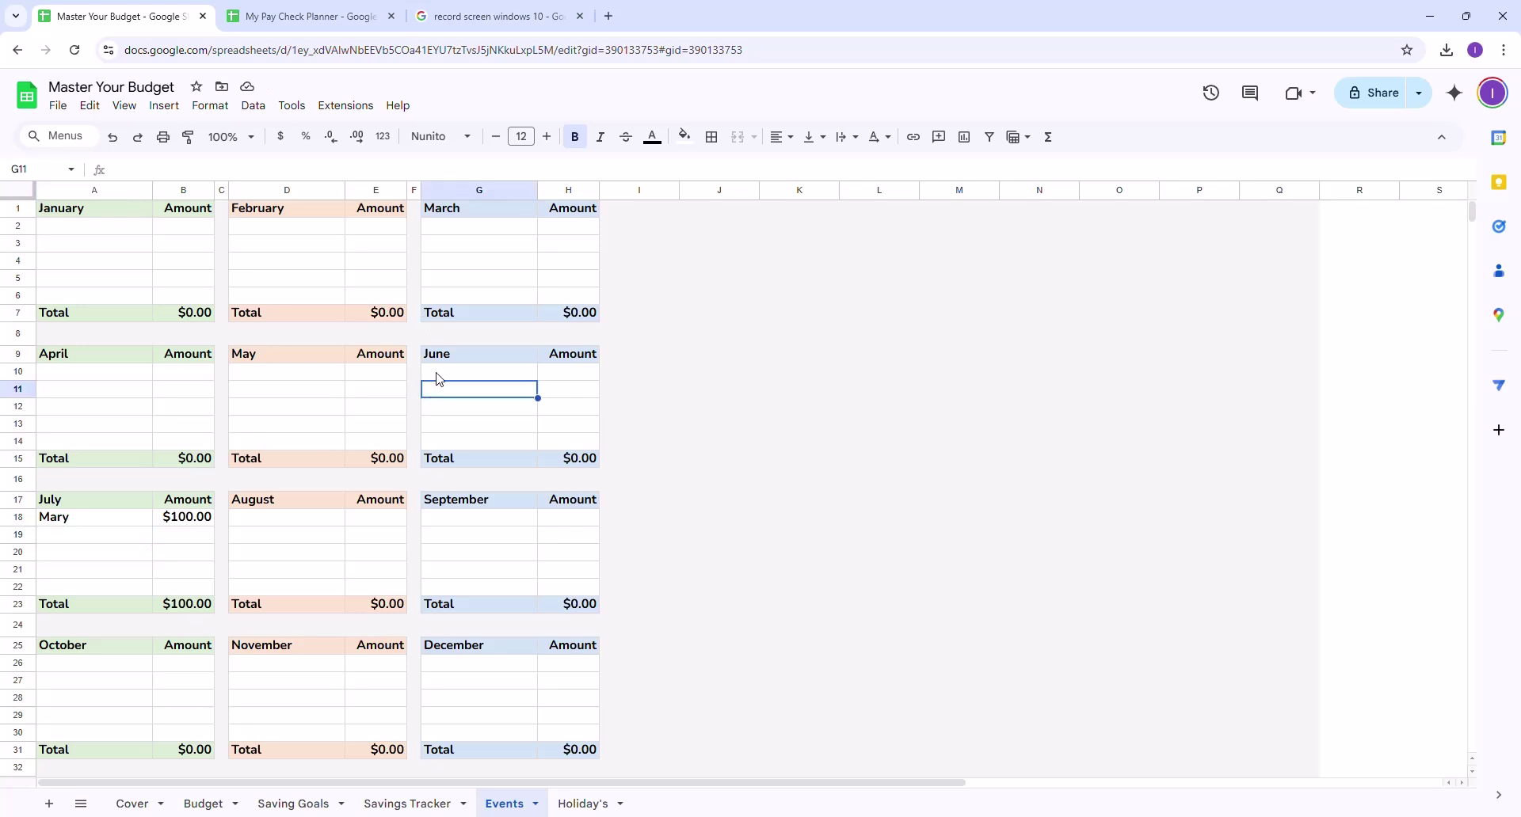
click(437, 373)
text(Grad)
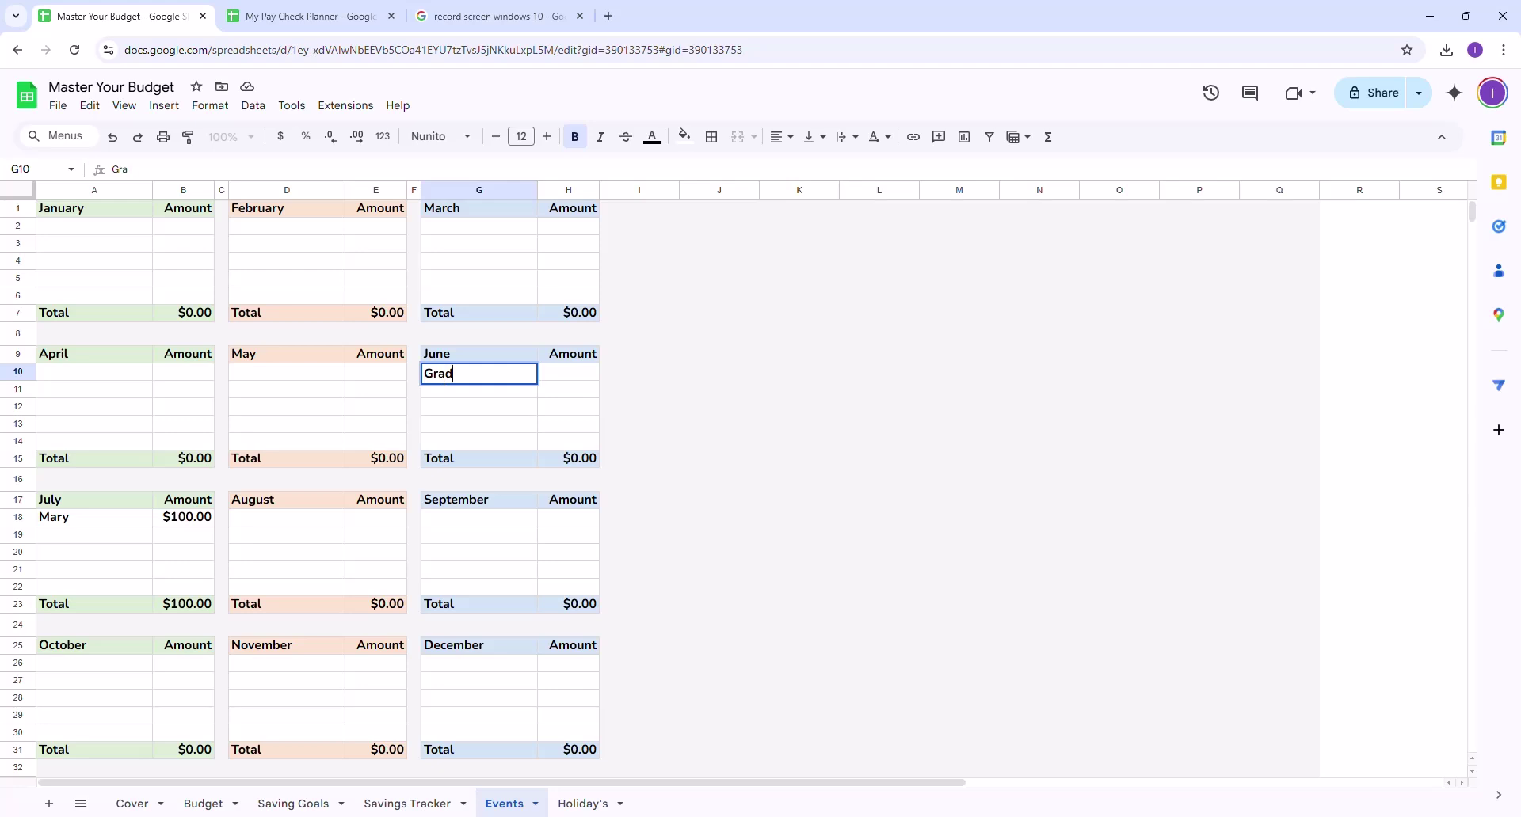
text(uatiion)
key(Tab)
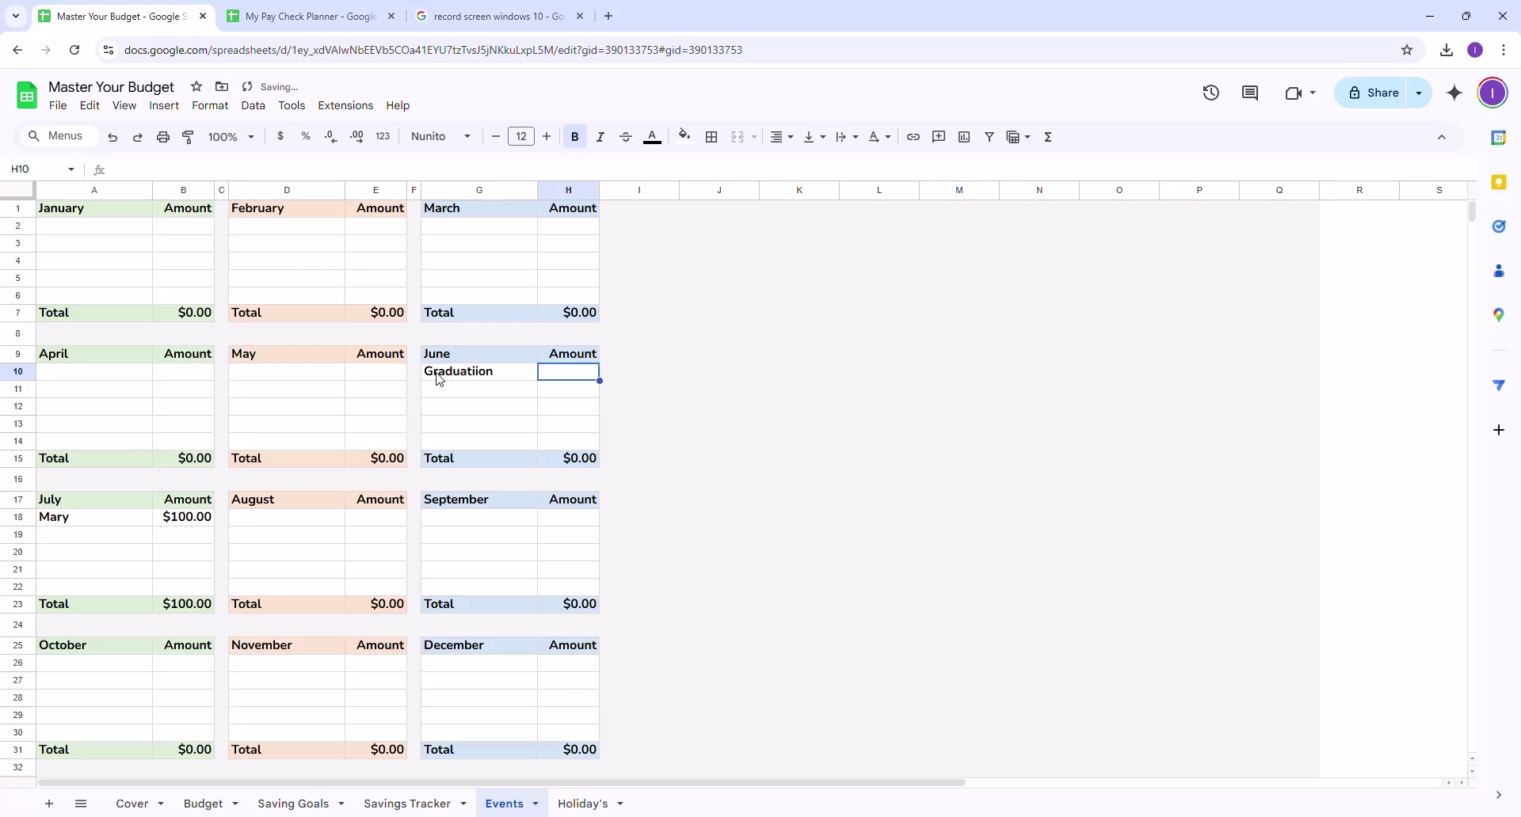
text(500)
click(454, 422)
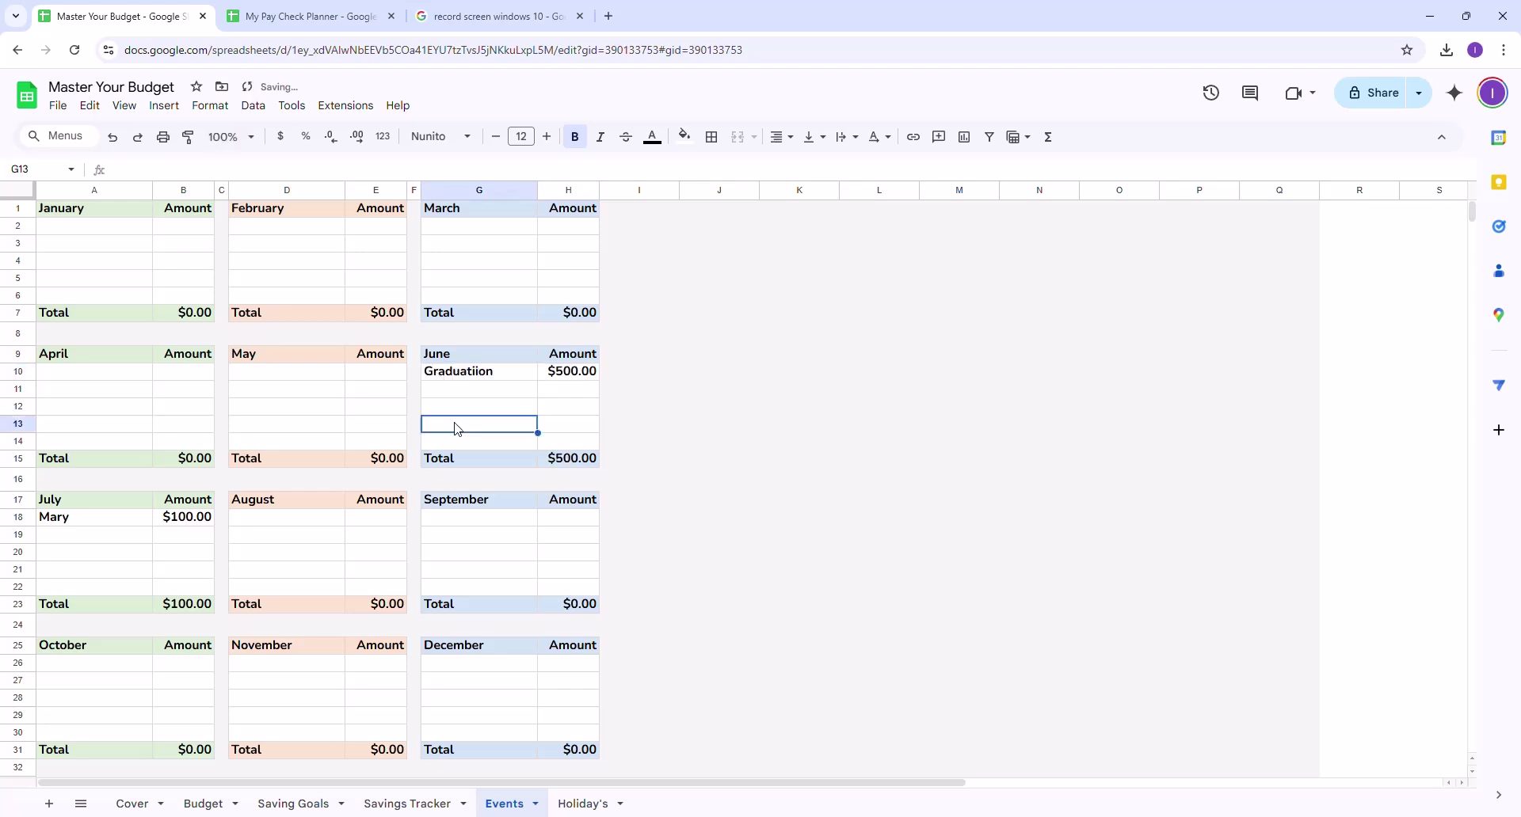
Correct the spelling of the June event to "Graduation"
click(478, 360)
click(478, 370)
double_click(481, 376)
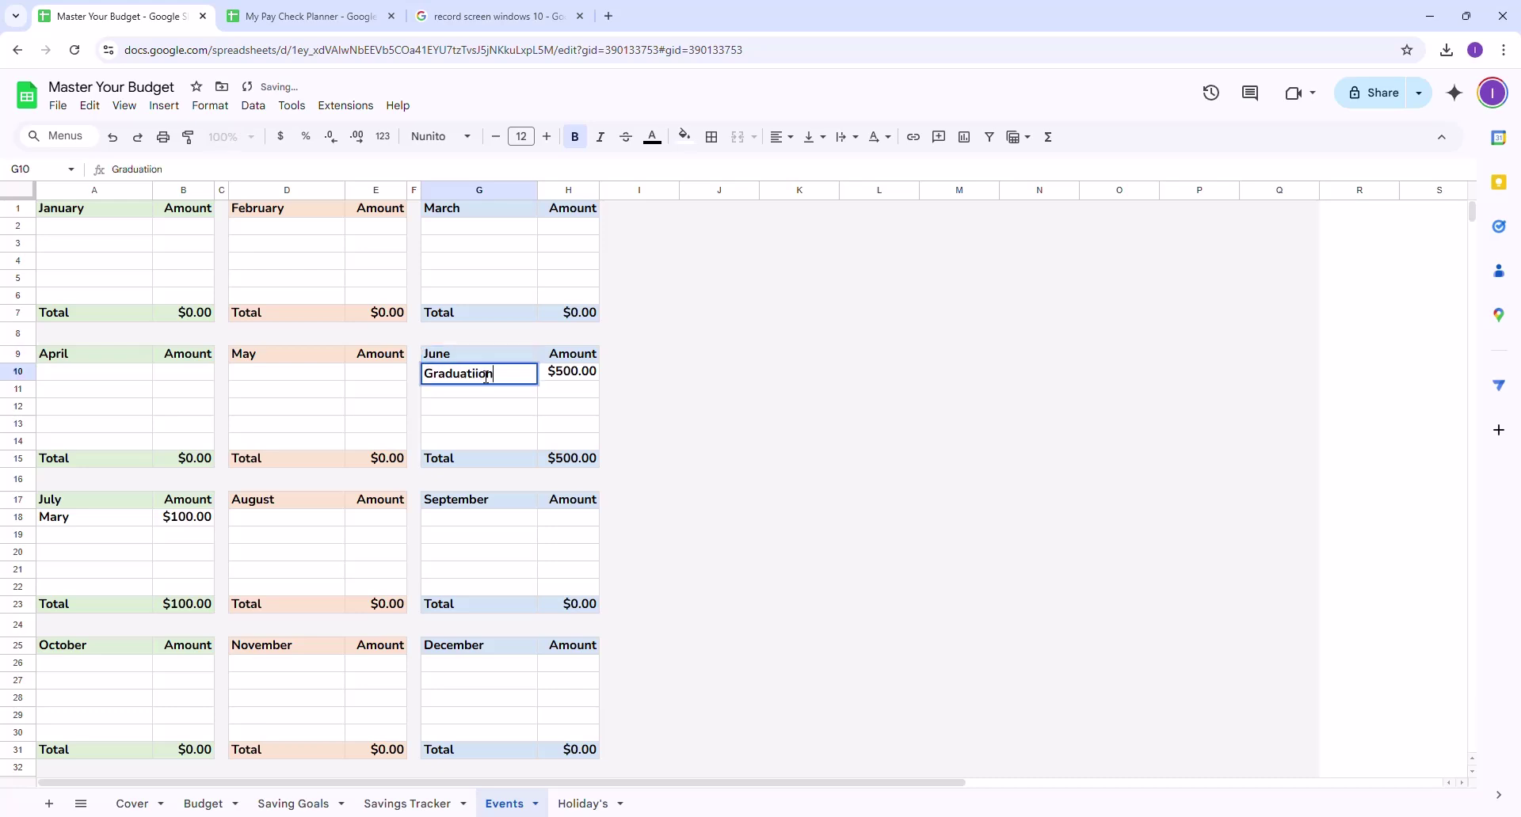
key(BackSpace)
click(886, 502)
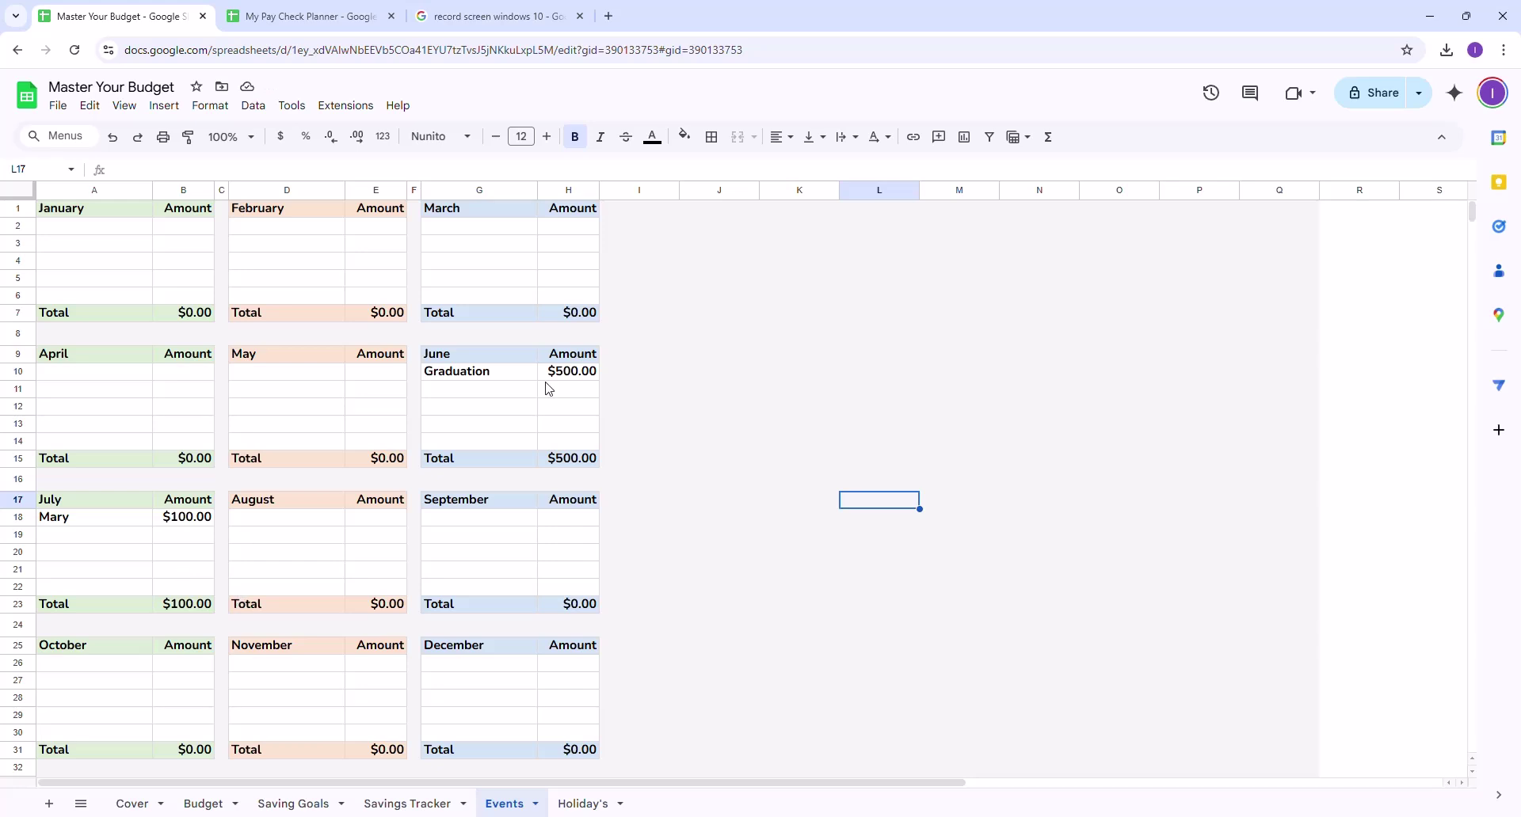
On the Budget sheet, enter a Gift expense of 500 for week 11
click(207, 804)
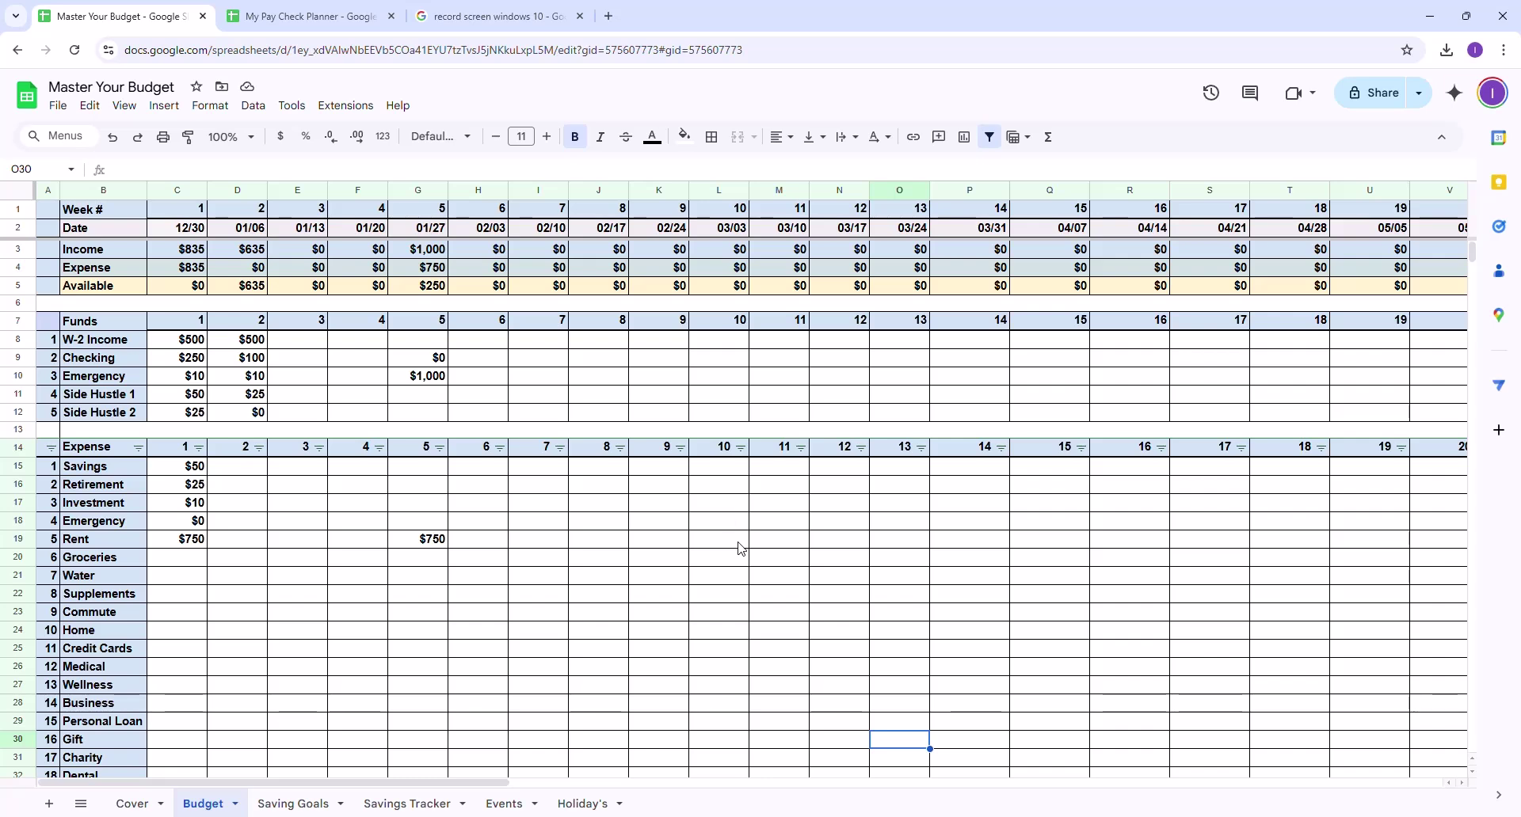
click(766, 743)
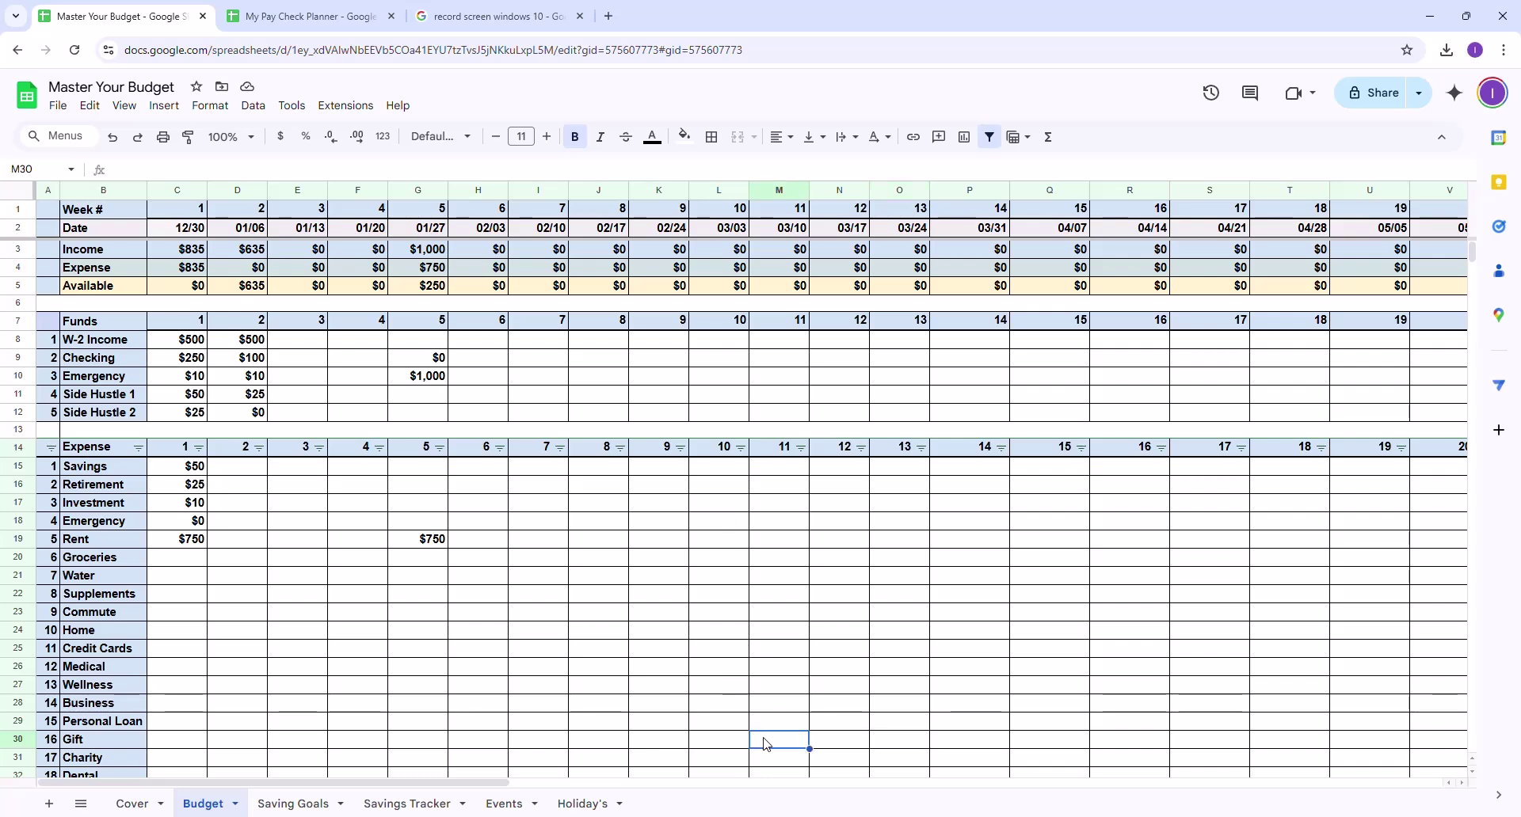
text(500)
key(Return)
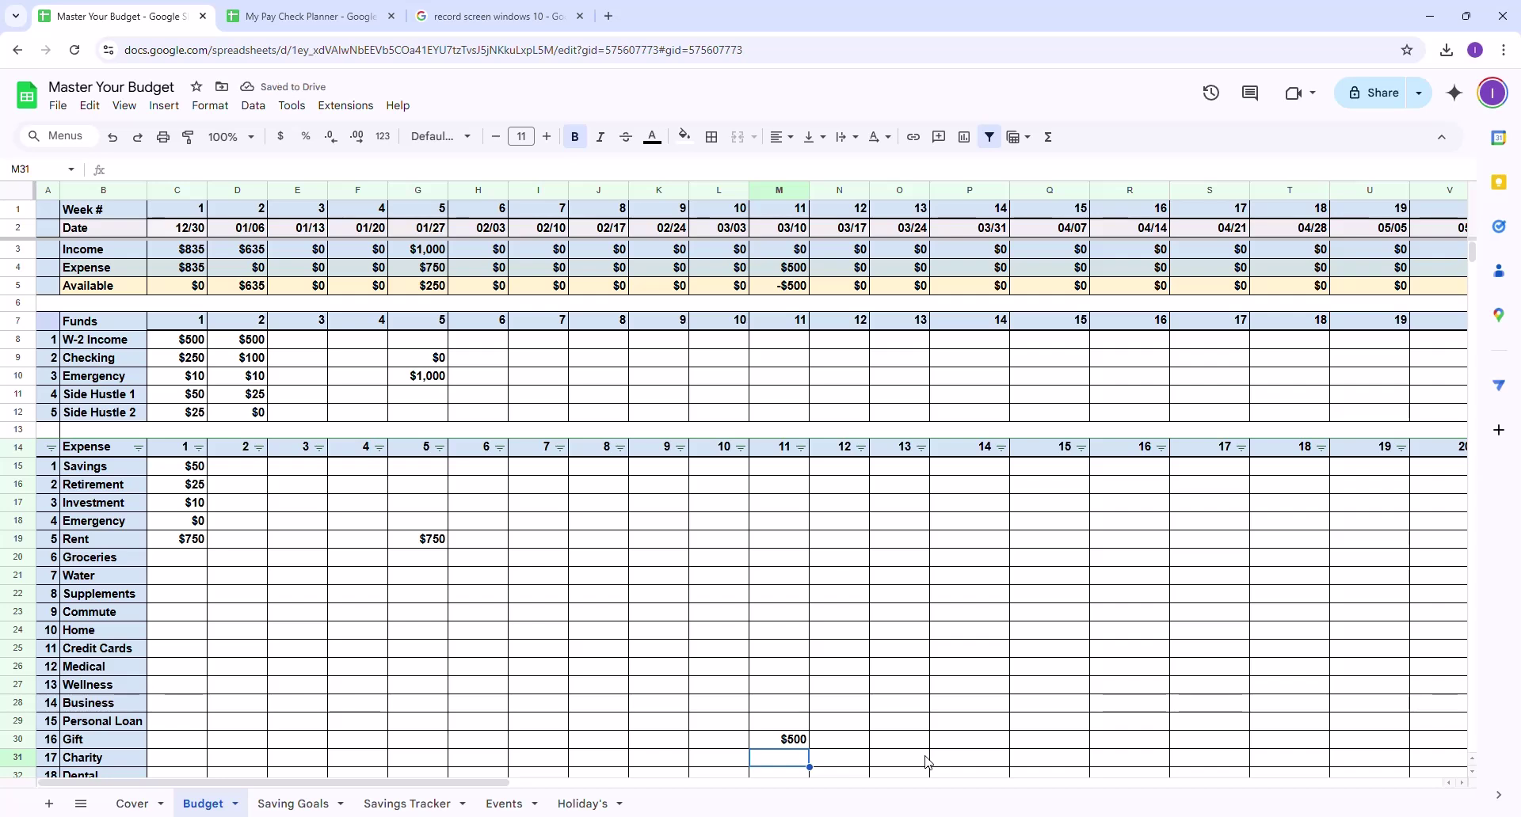
Open the Holiday's sheet, and glance at the My Pay Check Planner dashboard before returning to it
click(582, 805)
click(488, 435)
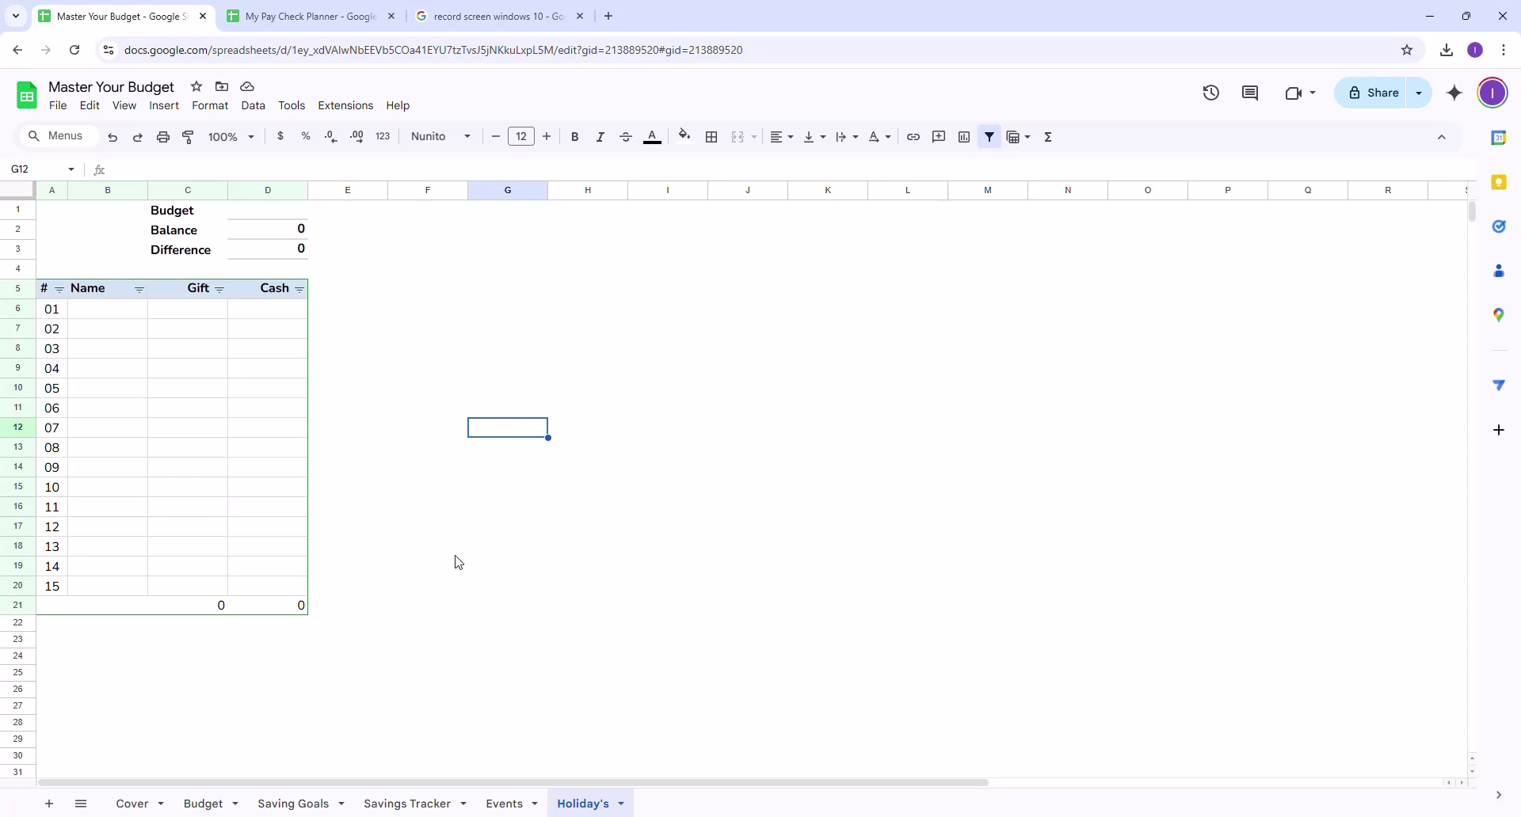
click(290, 24)
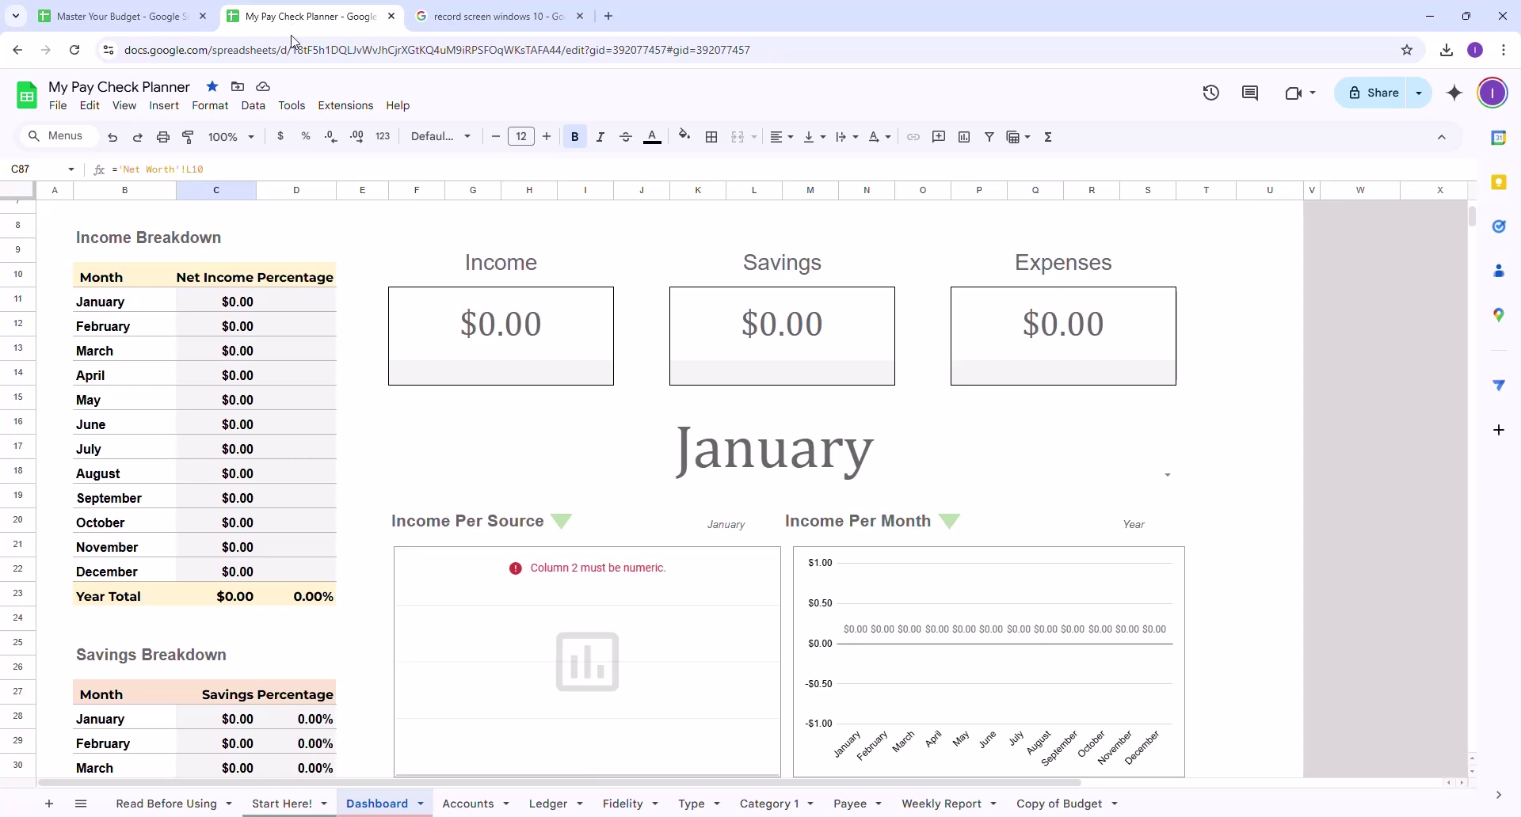
click(69, 24)
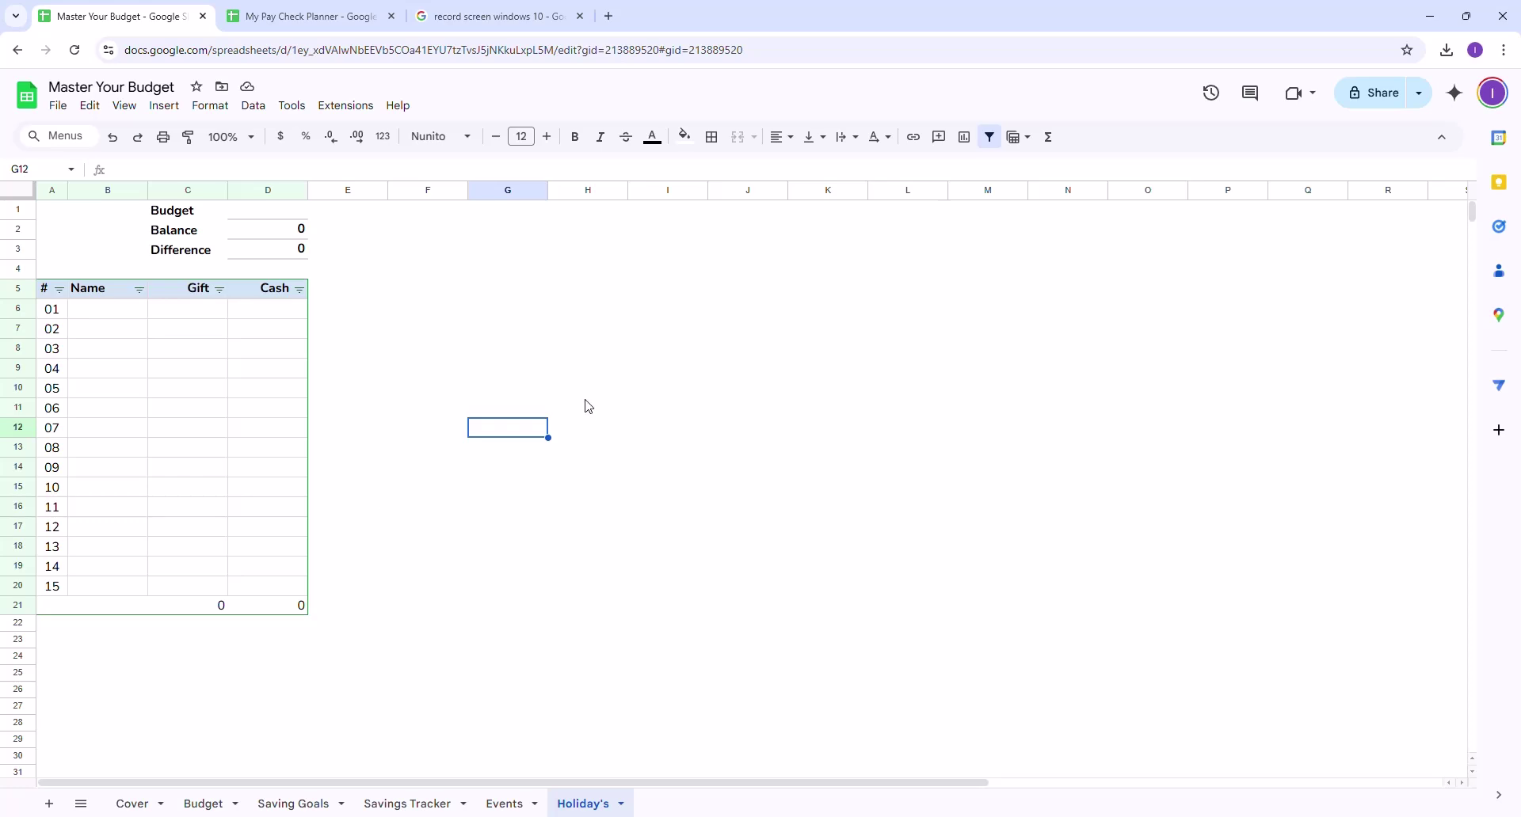
Fill in row 01 of the holiday list with the recipient's name, a gift amount of 5 and cash of 50
click(112, 312)
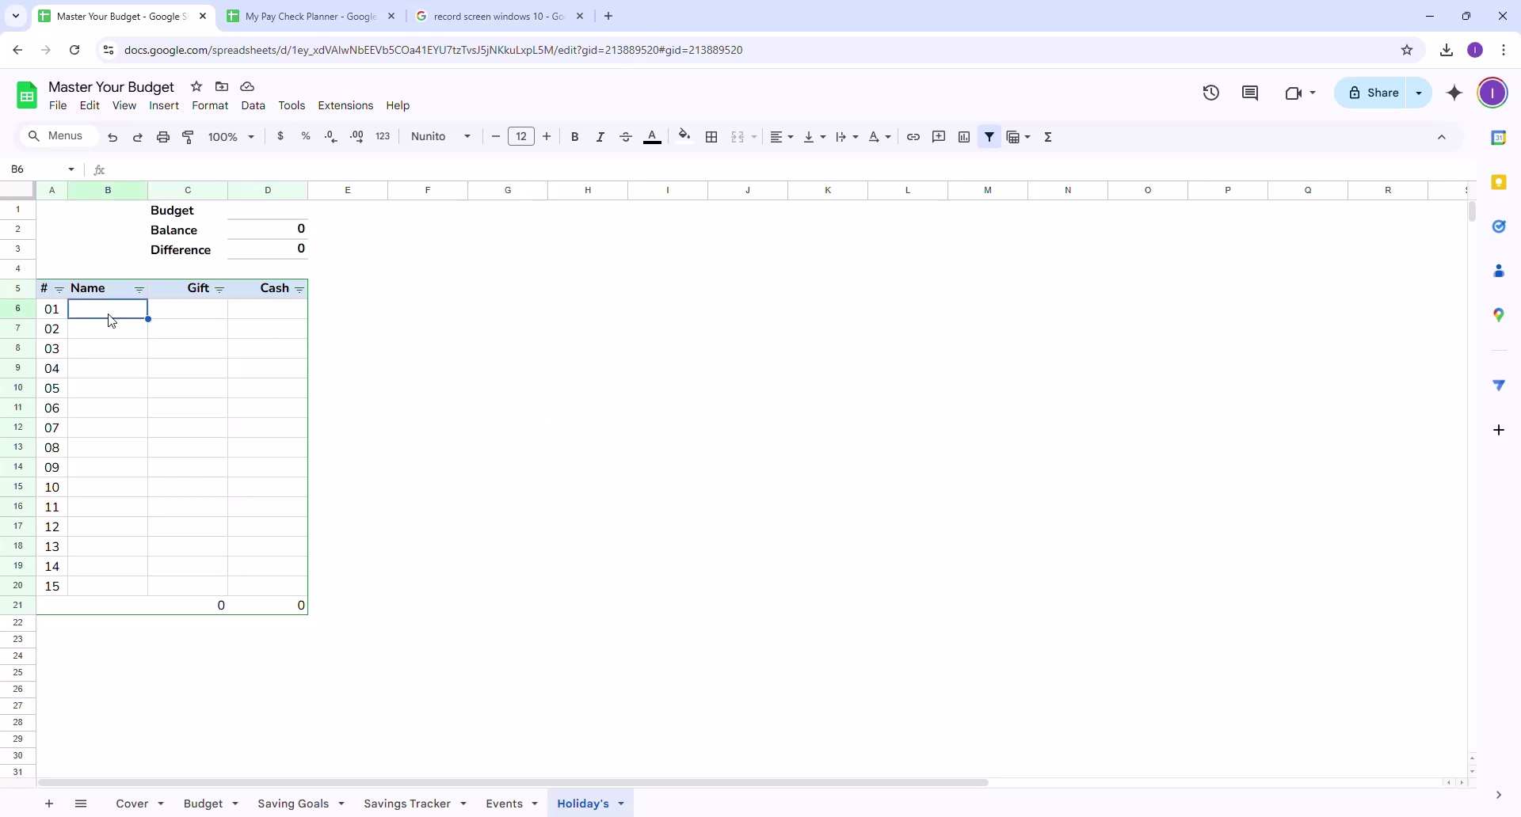
text(John)
key(Tab)
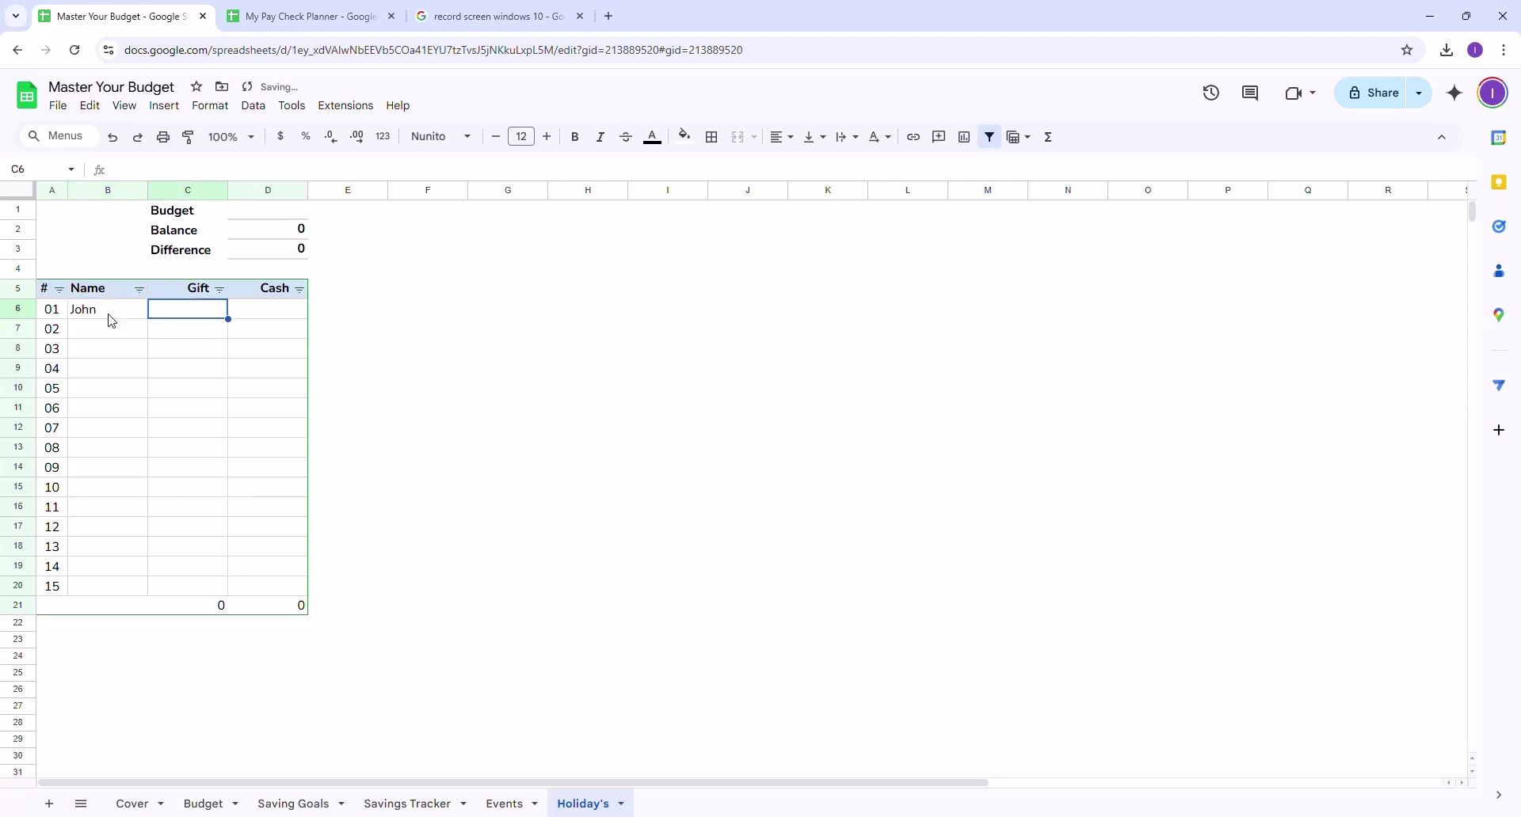
text(5)
key(Tab)
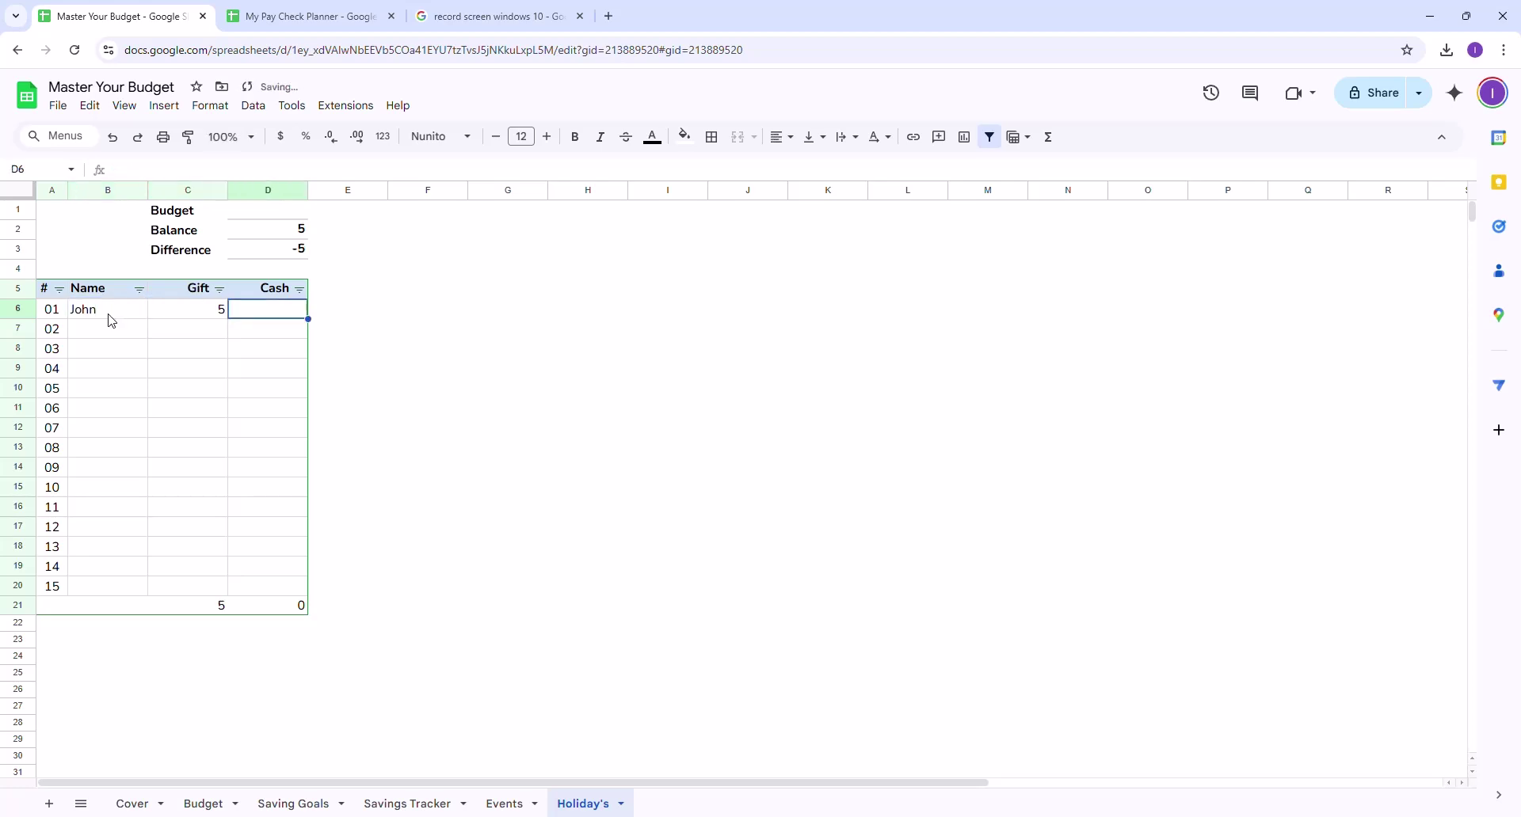
text(50)
key(Return)
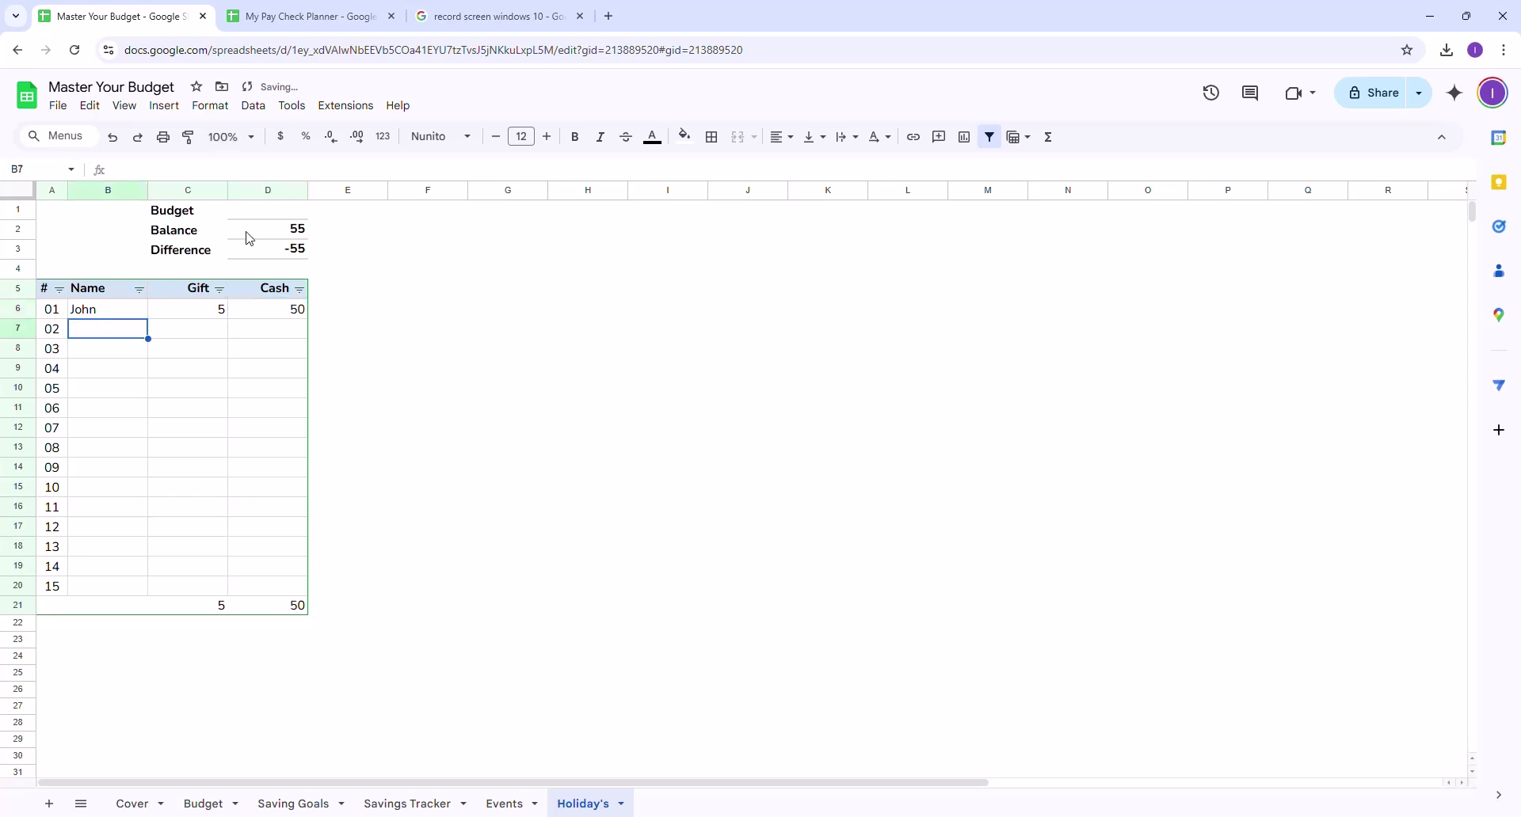
Fill in row 02 of the holiday list with the recipient's name, a gift amount of 10 and cash of 25
text(Mary)
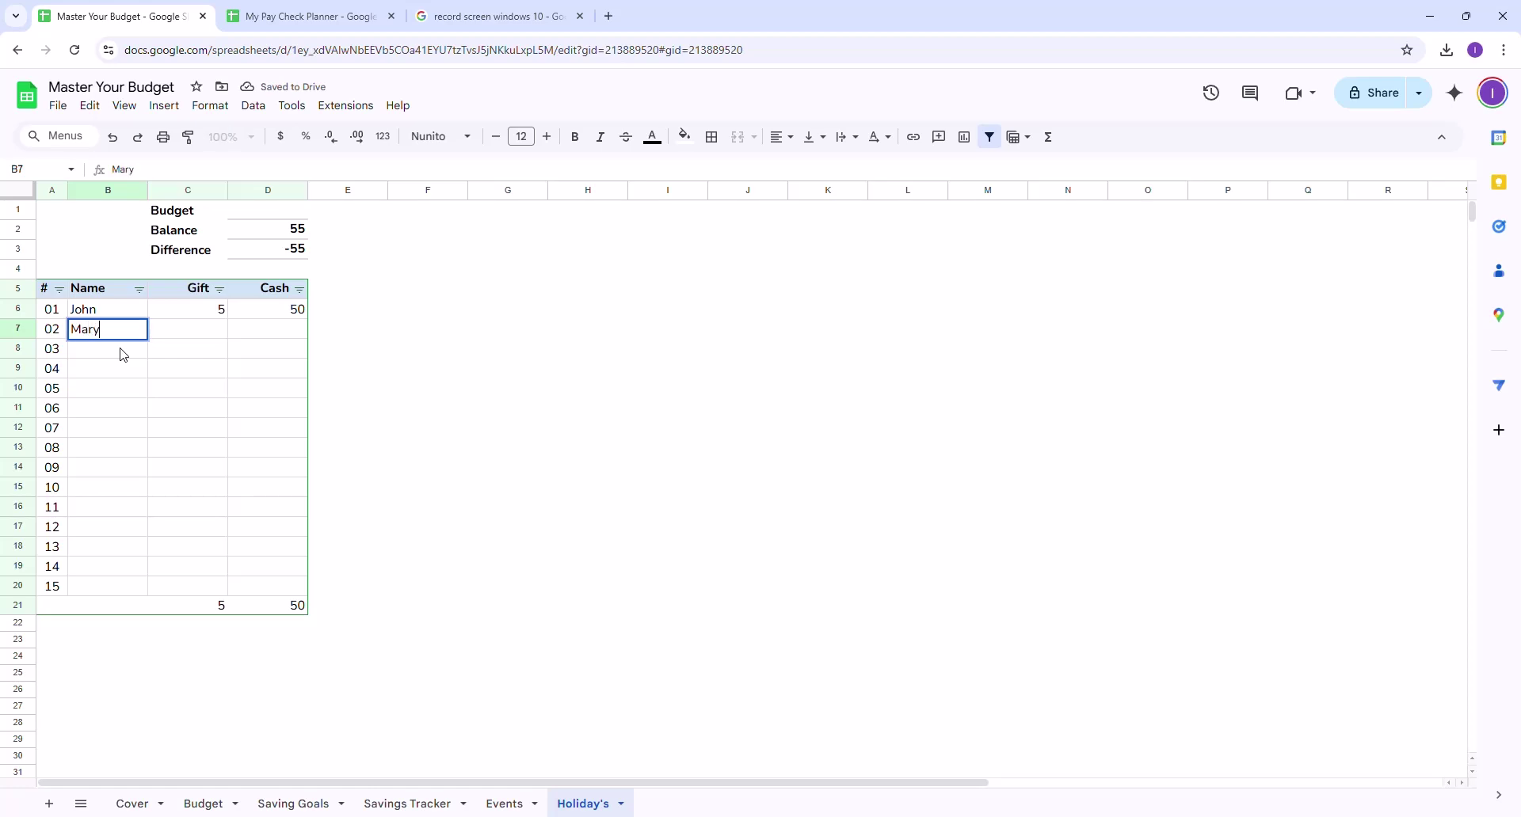
key(Tab)
text(10)
key(Tab)
text(25)
key(Return)
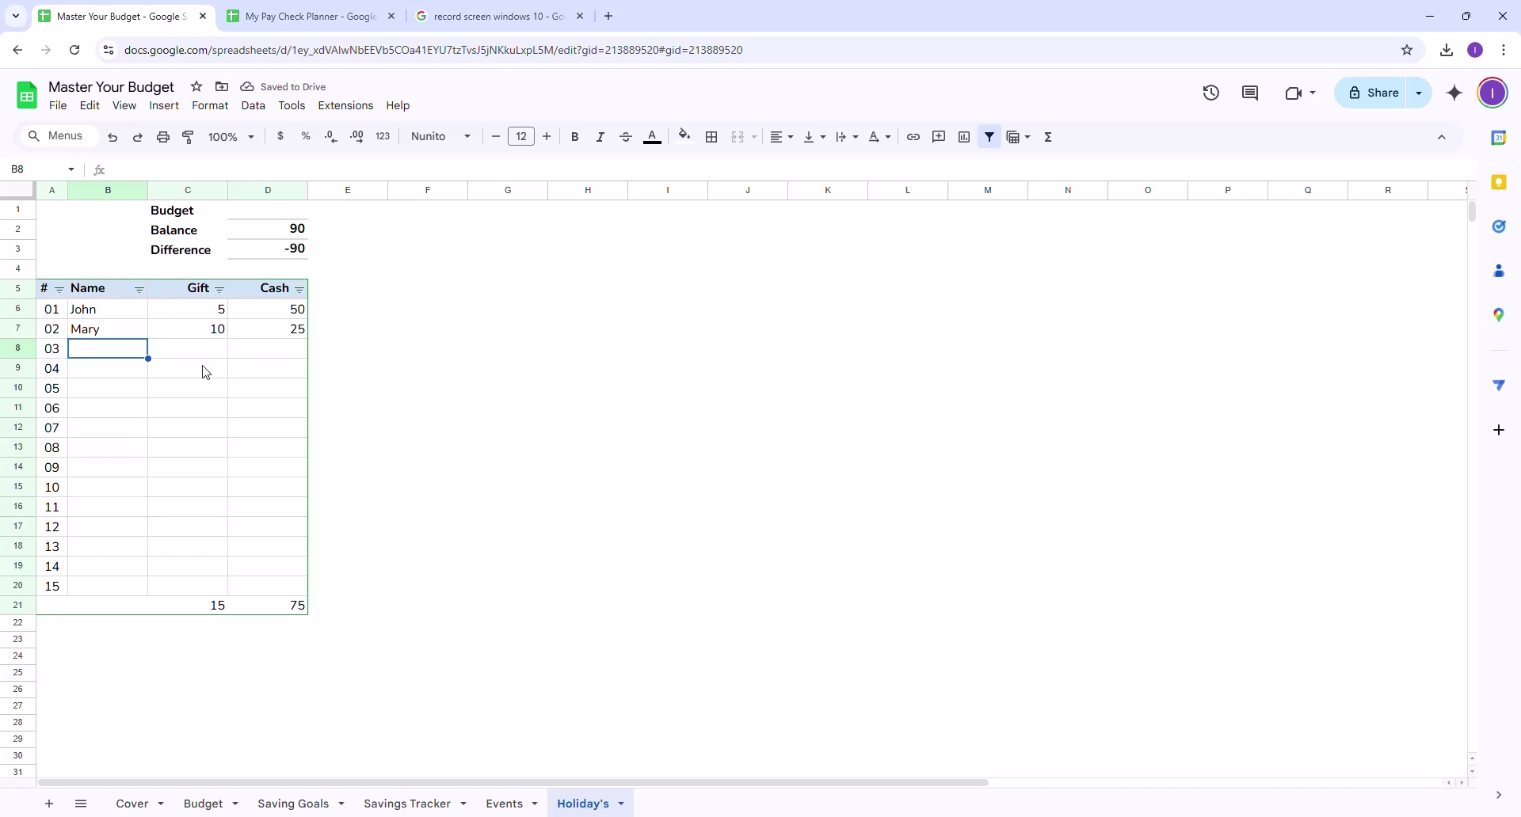
Set the holiday Budget to 500 above the recipient list
click(244, 216)
text(500)
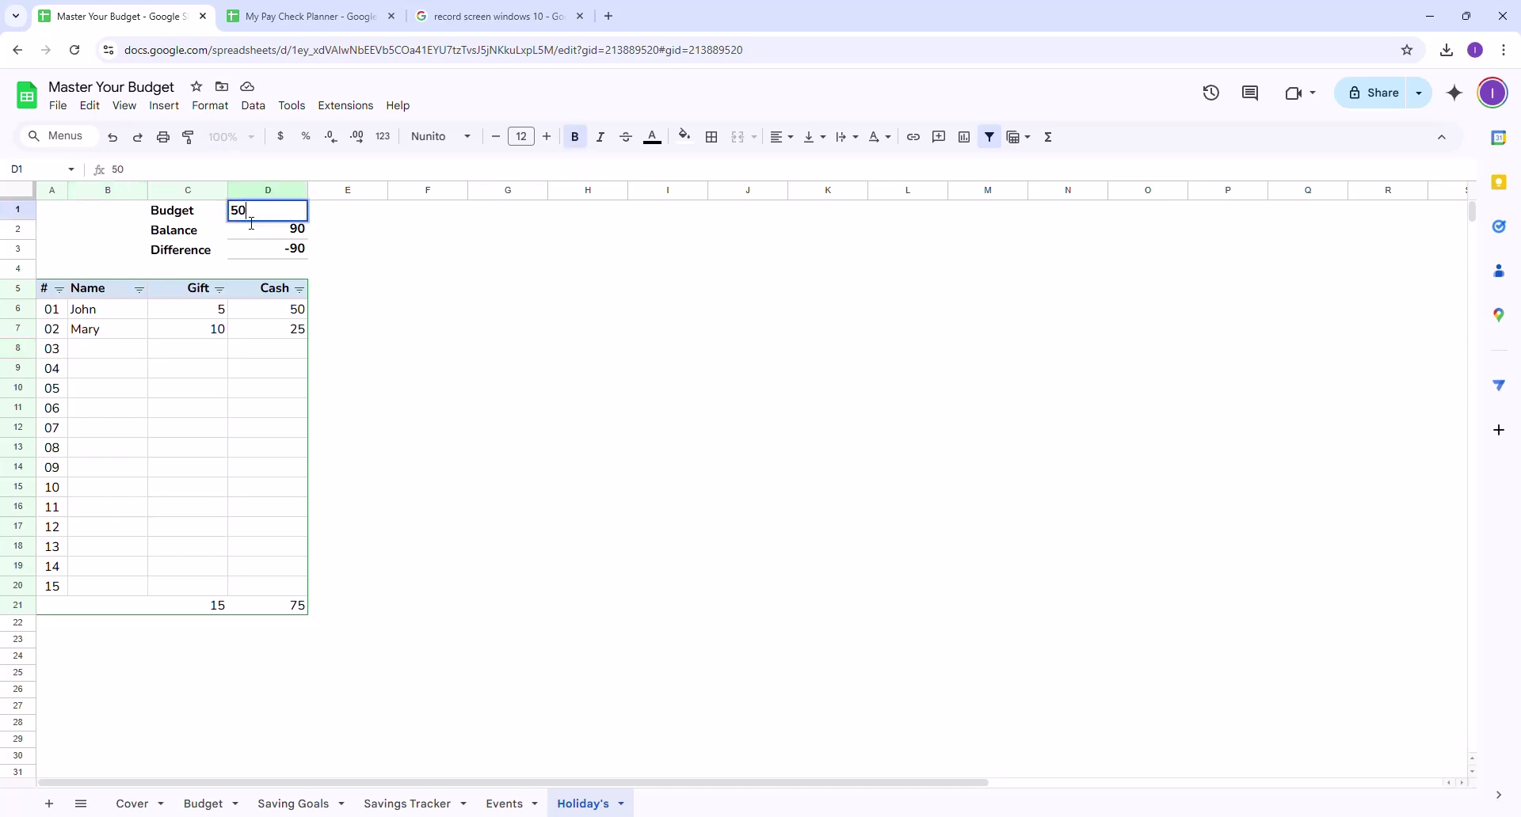
key(Return)
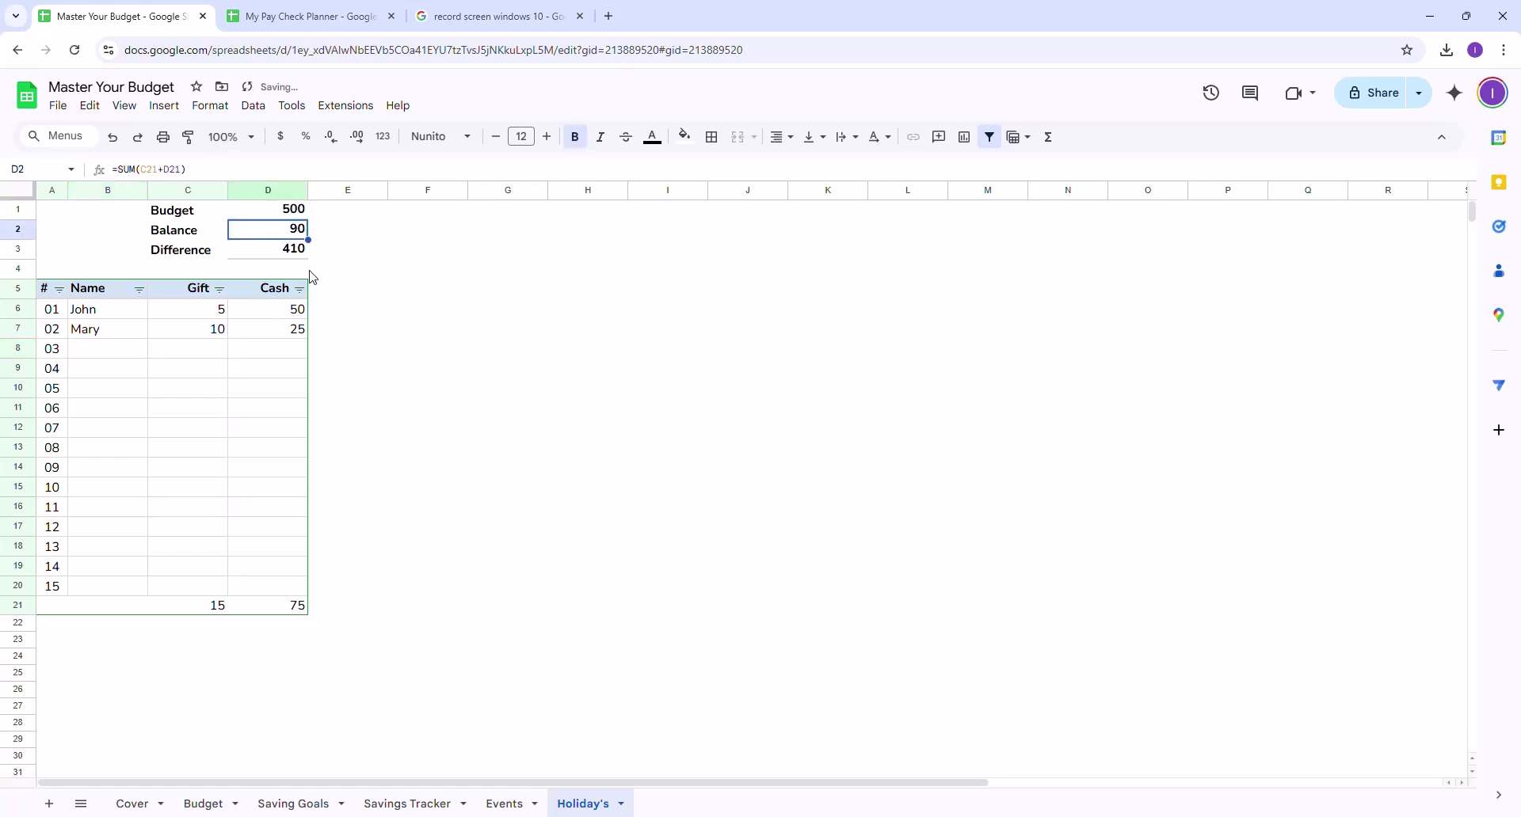
click(292, 256)
click(282, 432)
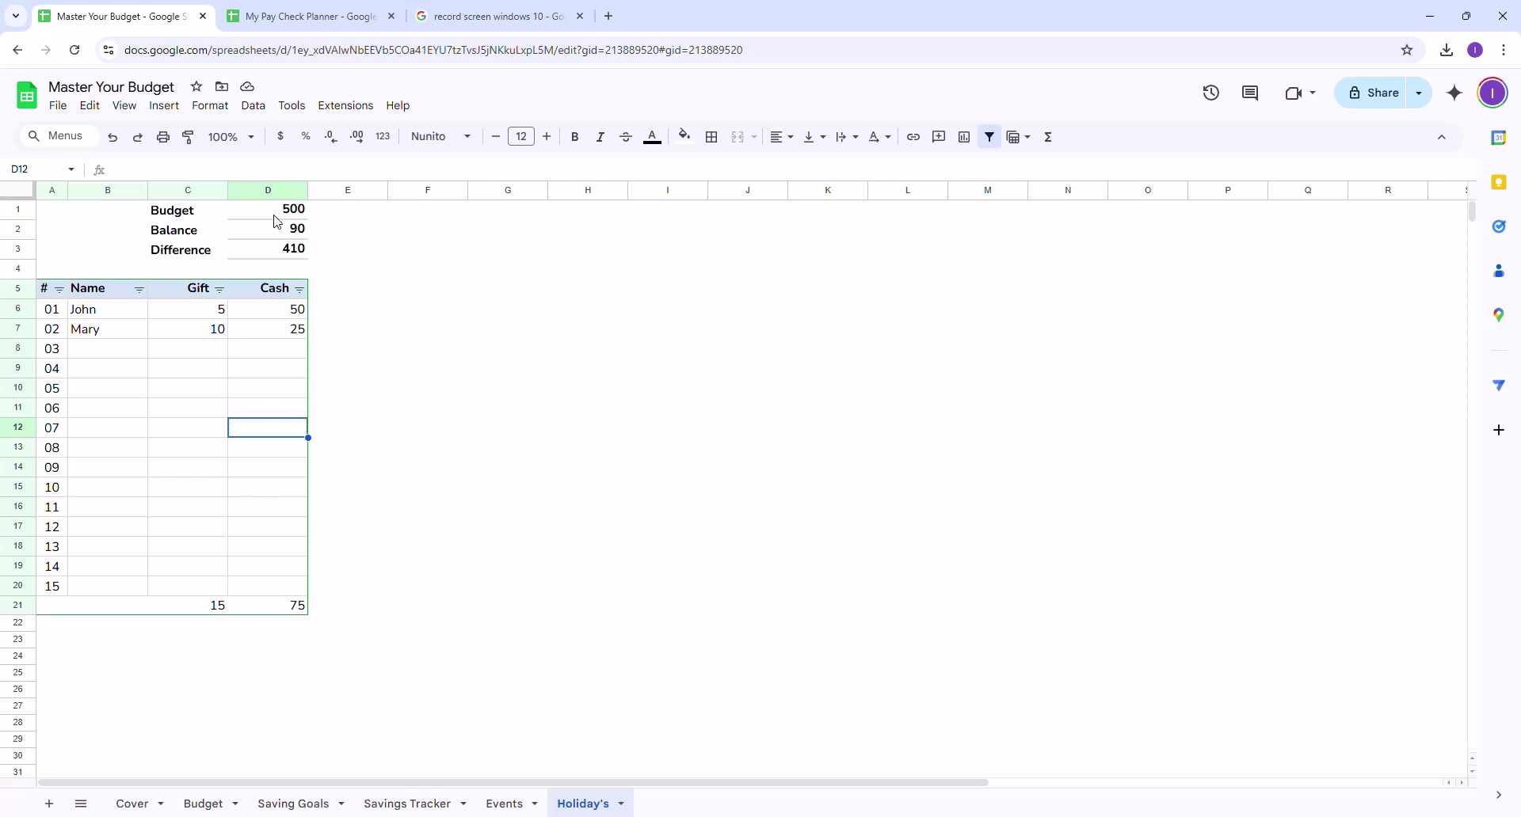
Look back through the Events, Savings Tracker, Saving Goals and Budget sheets, ending on the Cover sheet
click(503, 802)
click(412, 803)
click(304, 804)
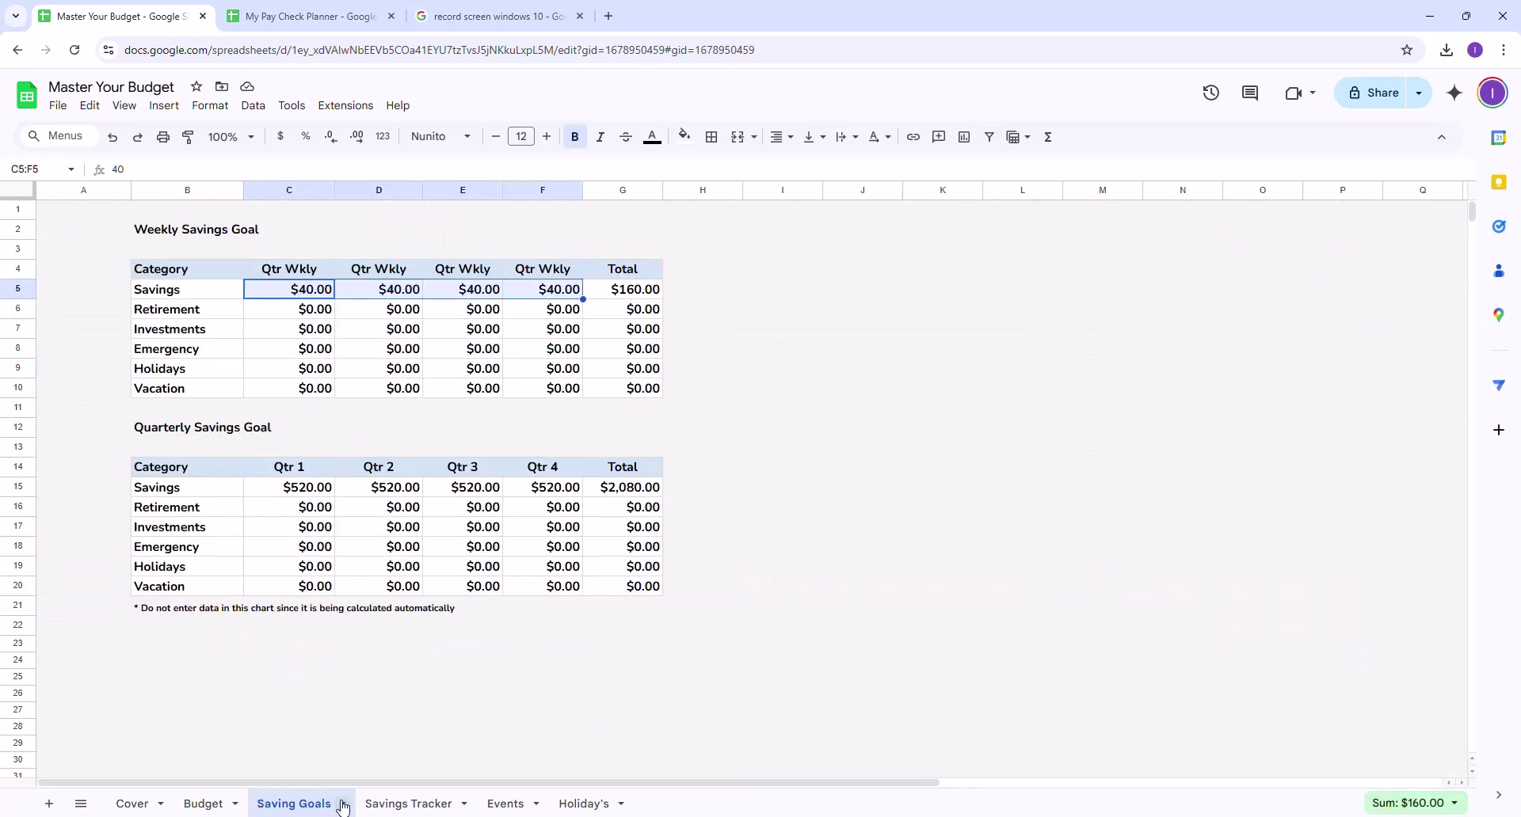
click(202, 804)
click(135, 804)
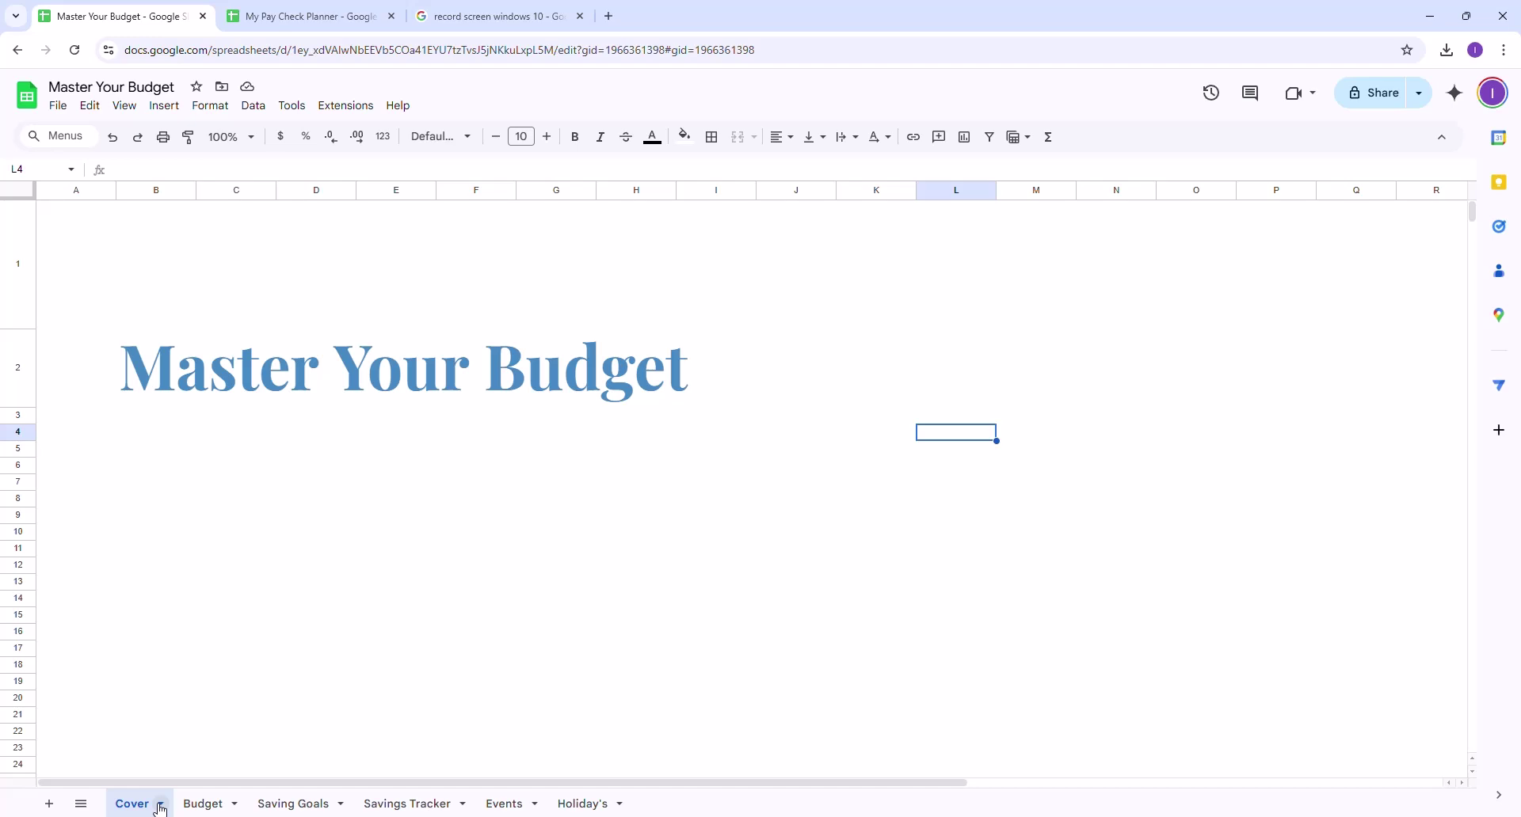
Review the Budget, Saving Goals and Savings Tracker sheets, including the tracker's Retirement section, ending on the Budget sheet
click(226, 804)
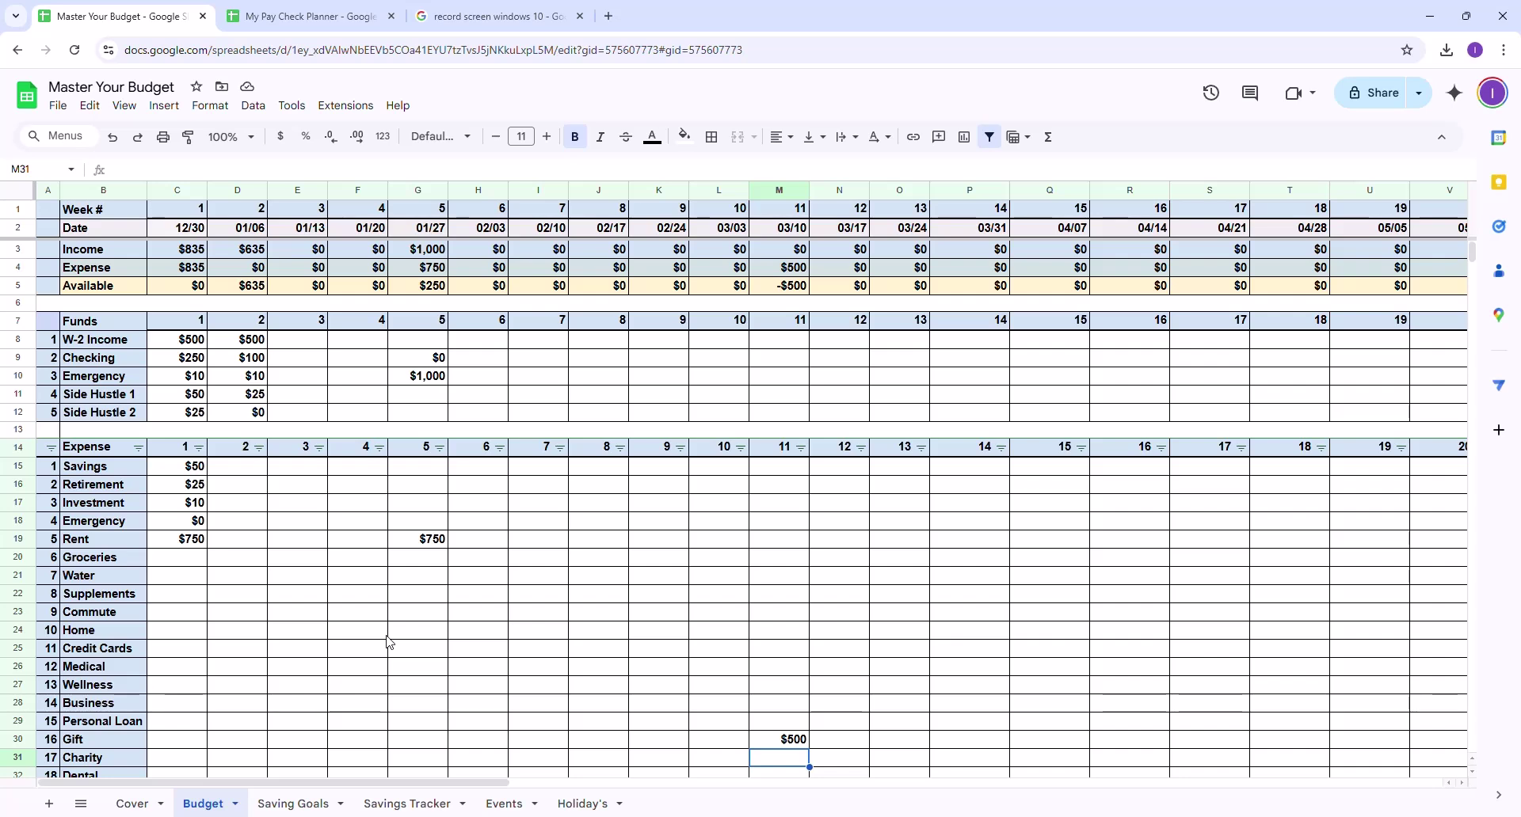
click(301, 804)
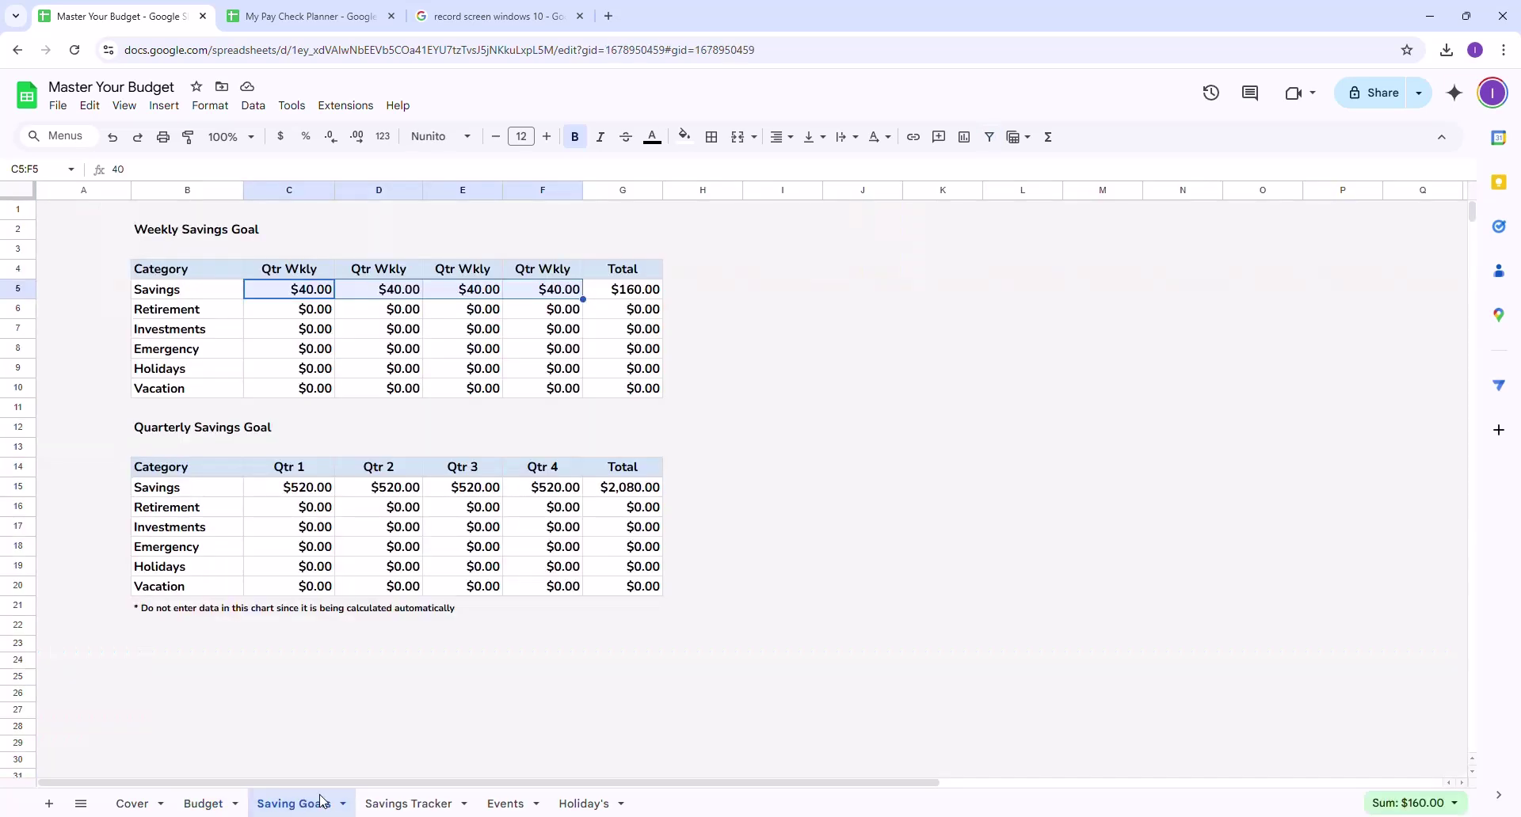
click(373, 806)
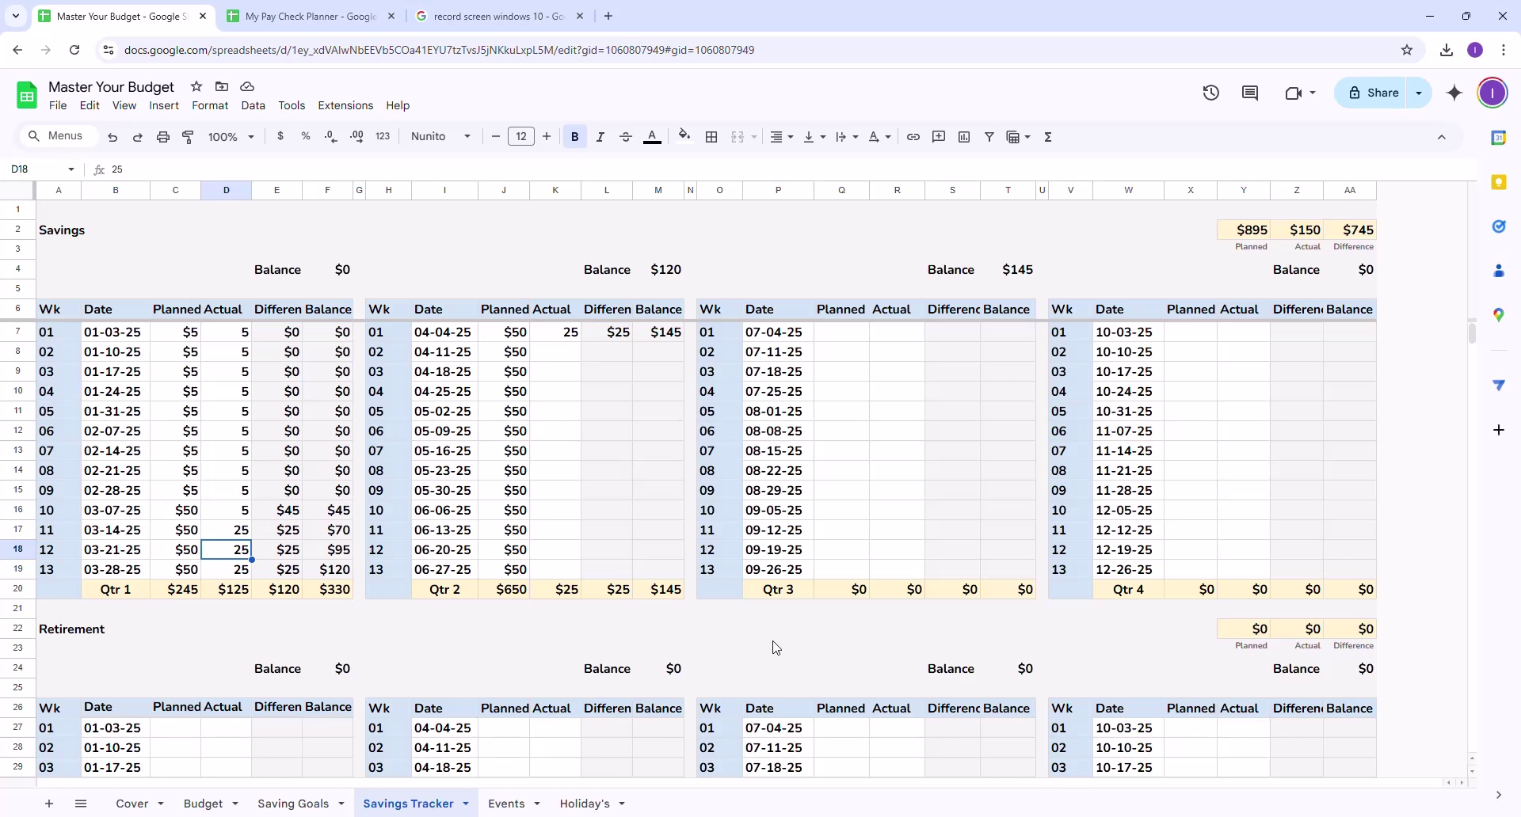
click(303, 805)
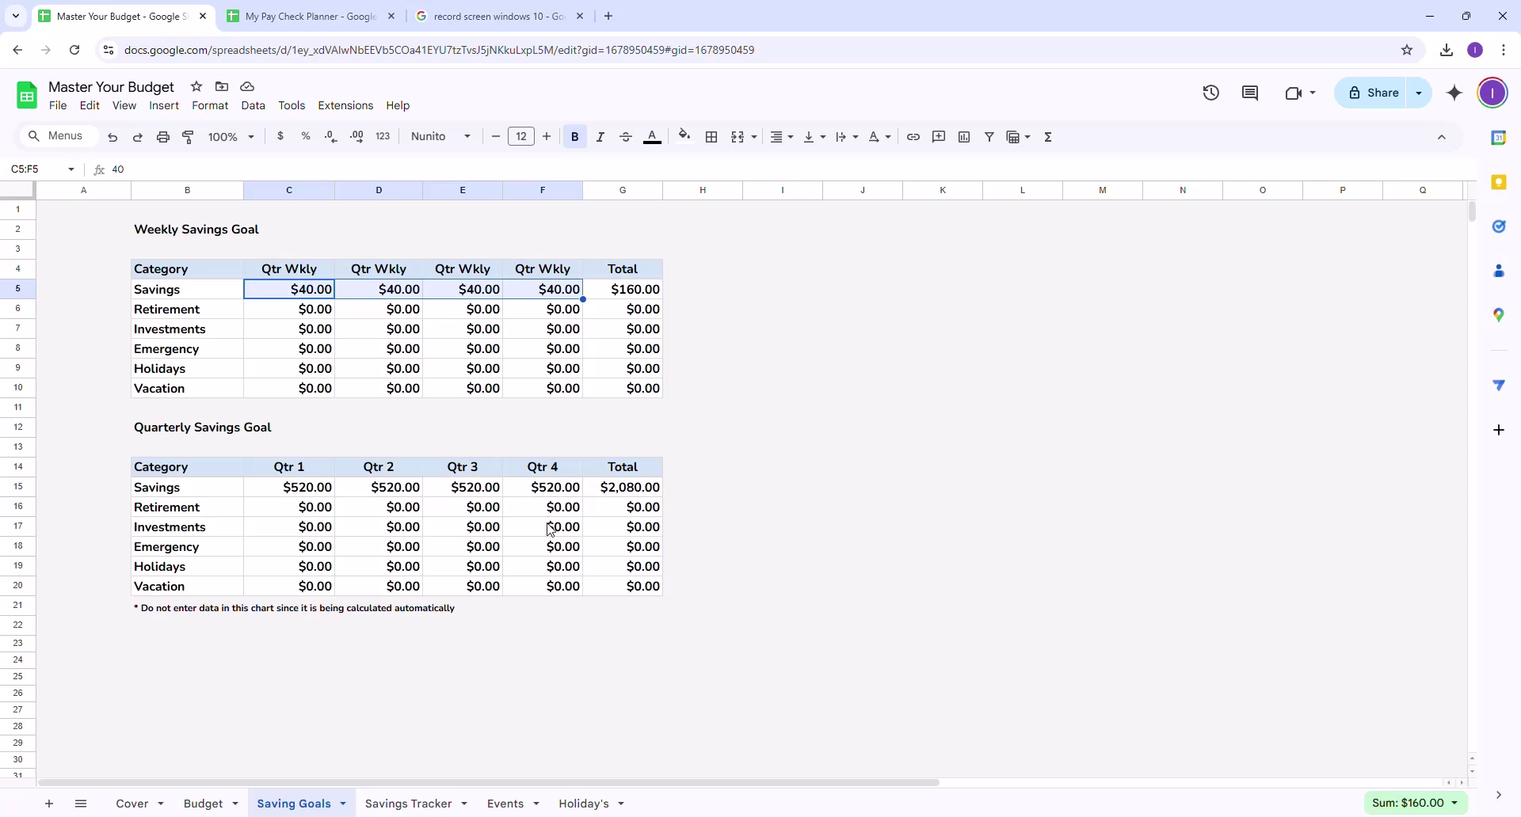
click(424, 808)
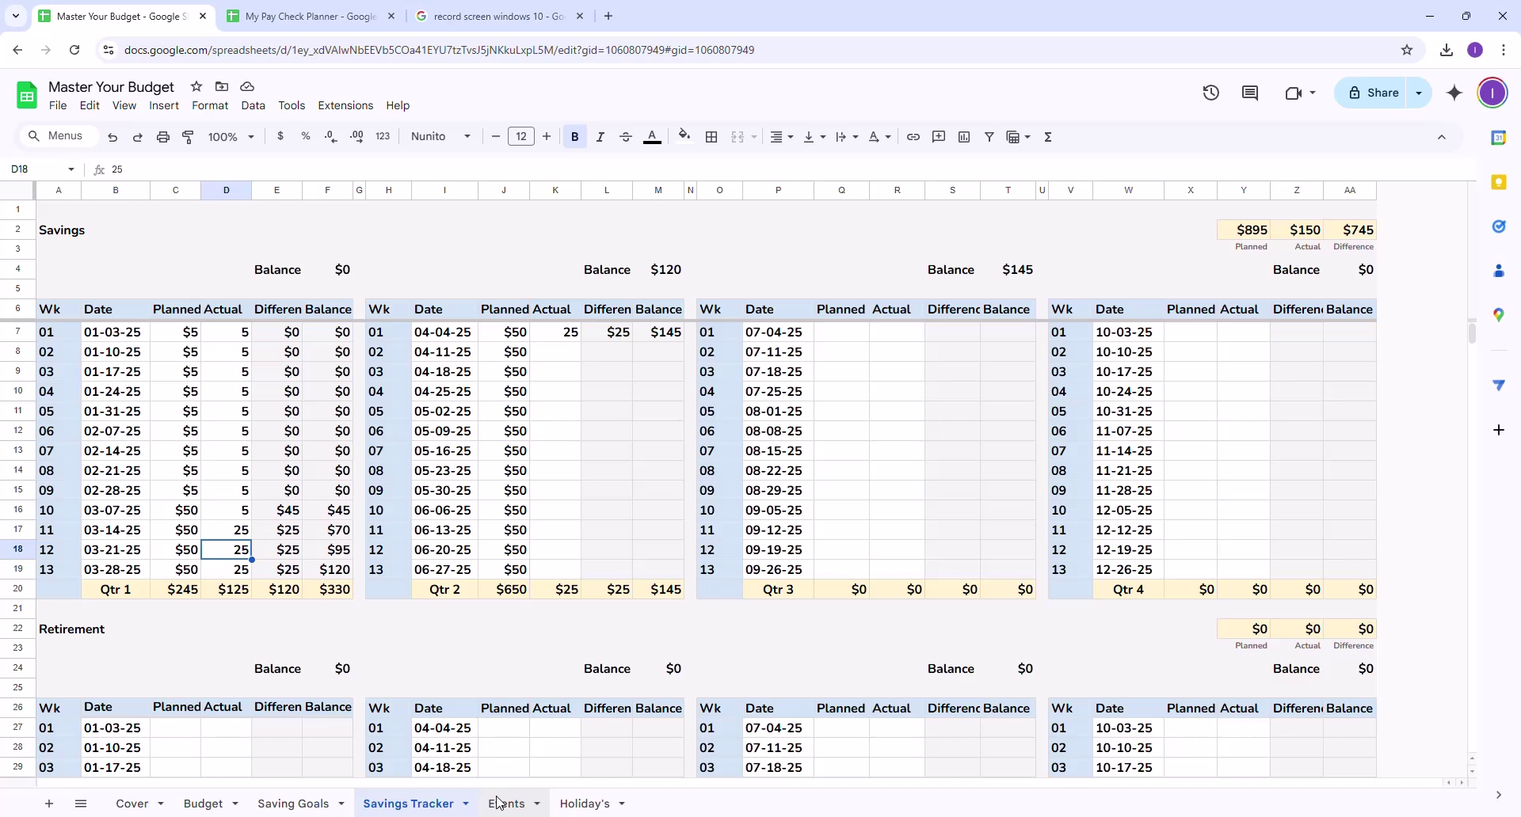
scroll(571, 665, down, 10)
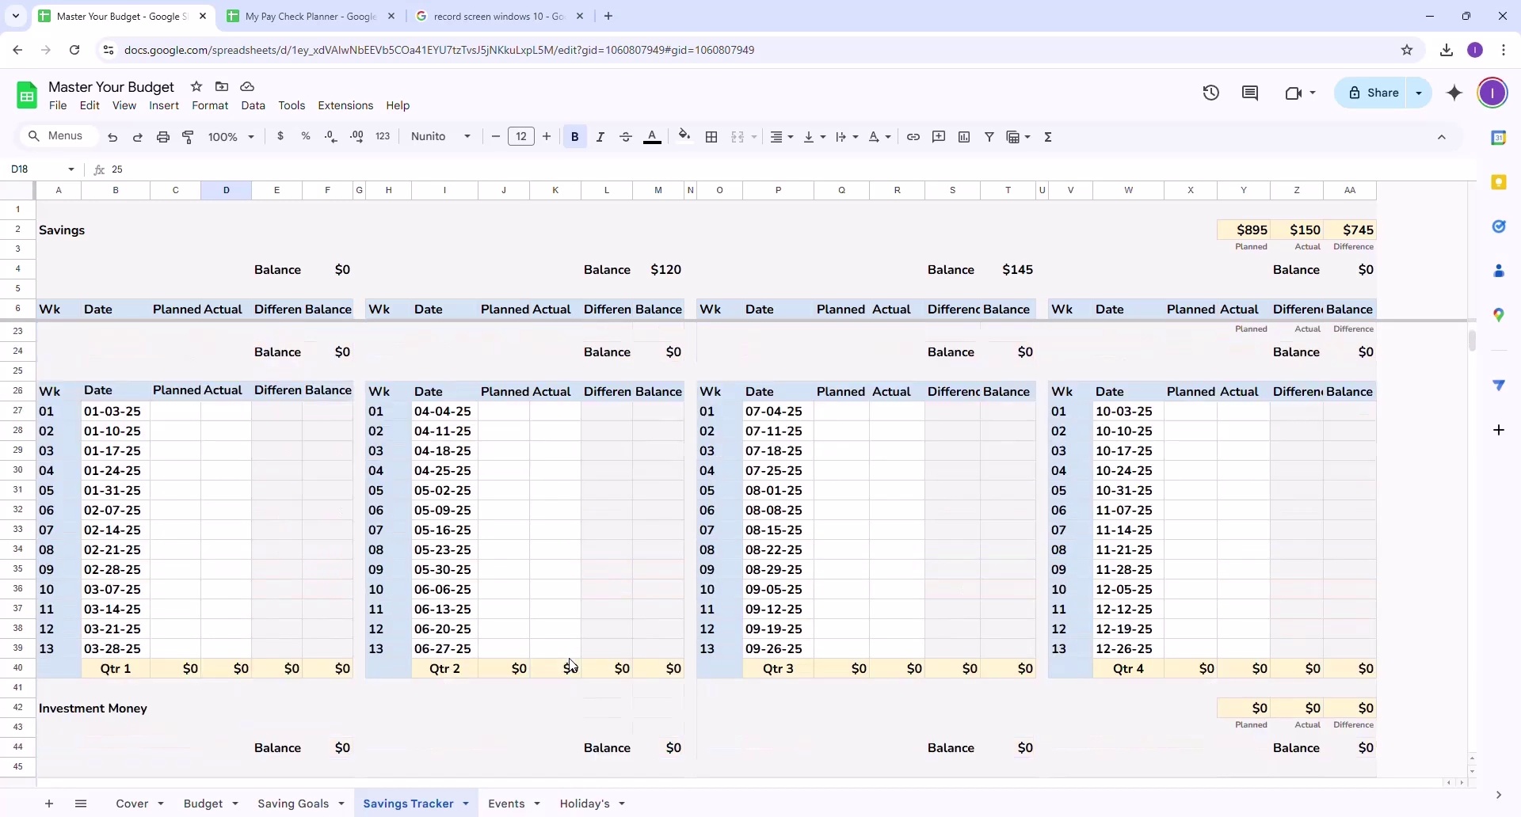
scroll(570, 665, up, 10)
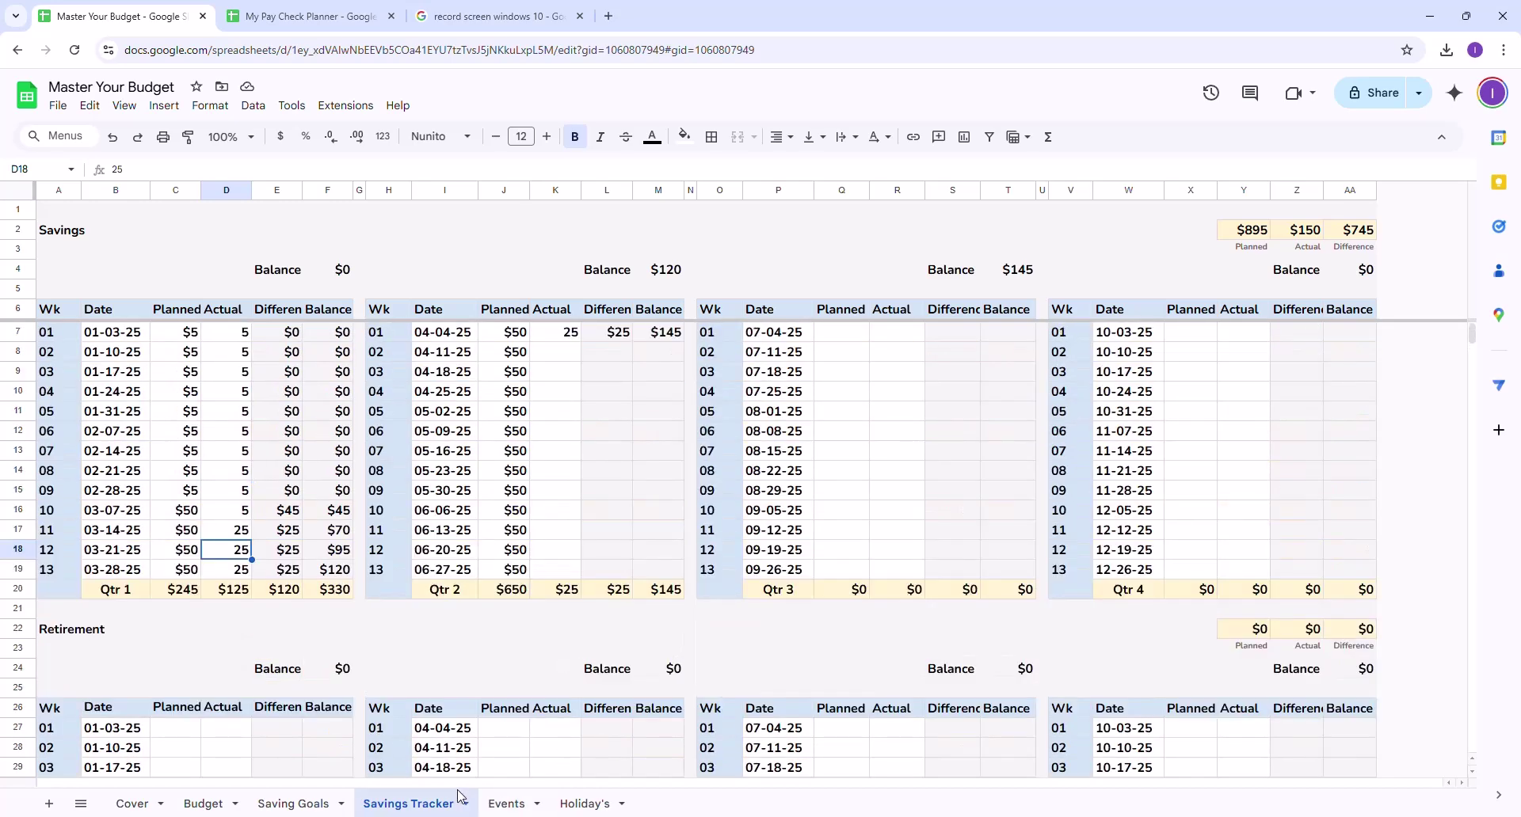
click(309, 804)
click(225, 808)
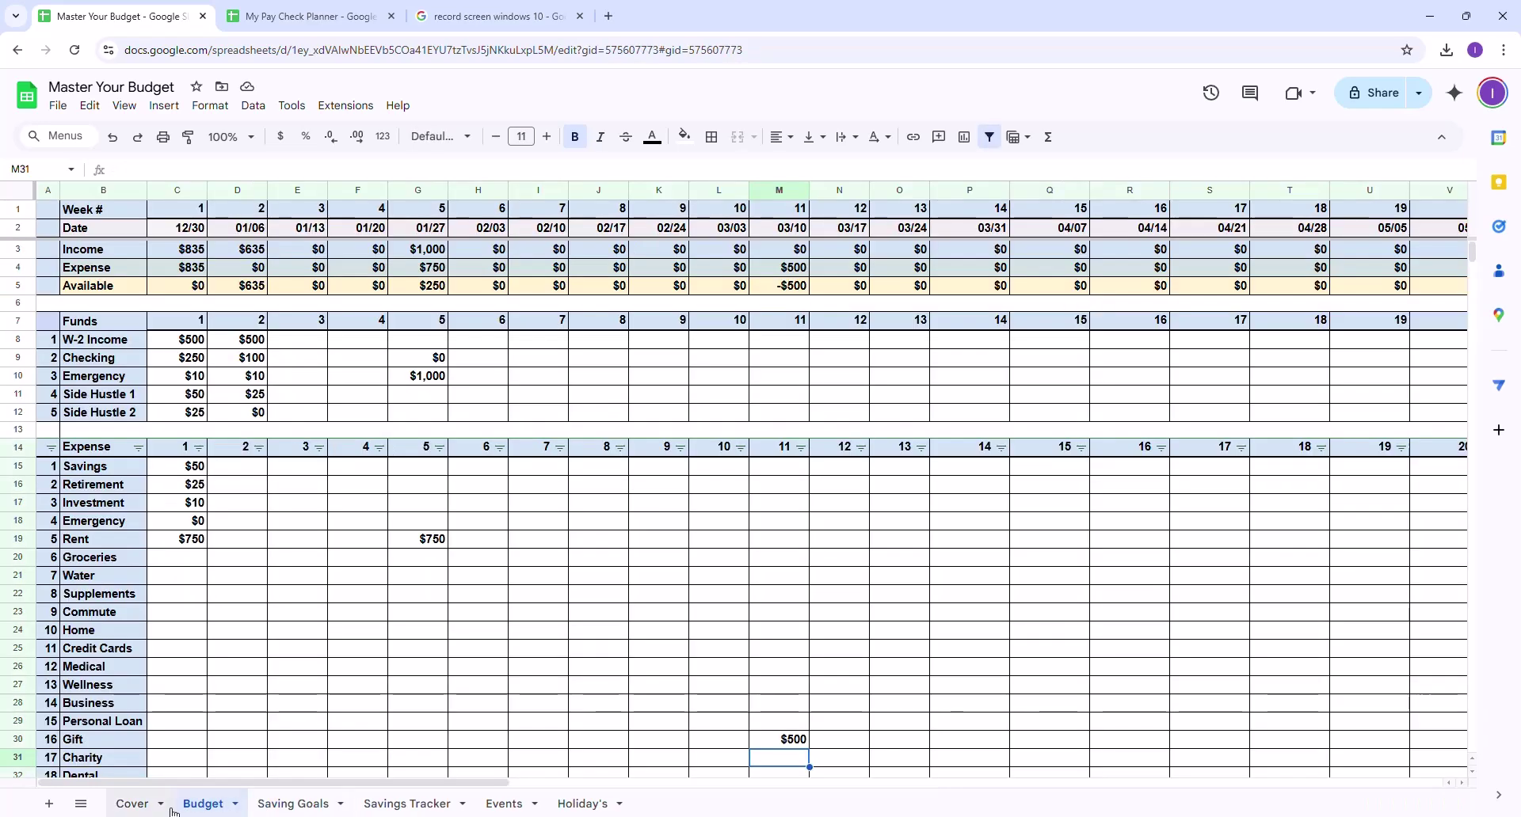
Look through every sheet from Cover to Holiday's and back again, ending on the Cover sheet
click(136, 805)
click(204, 805)
click(293, 805)
click(407, 805)
click(507, 805)
click(587, 804)
click(495, 806)
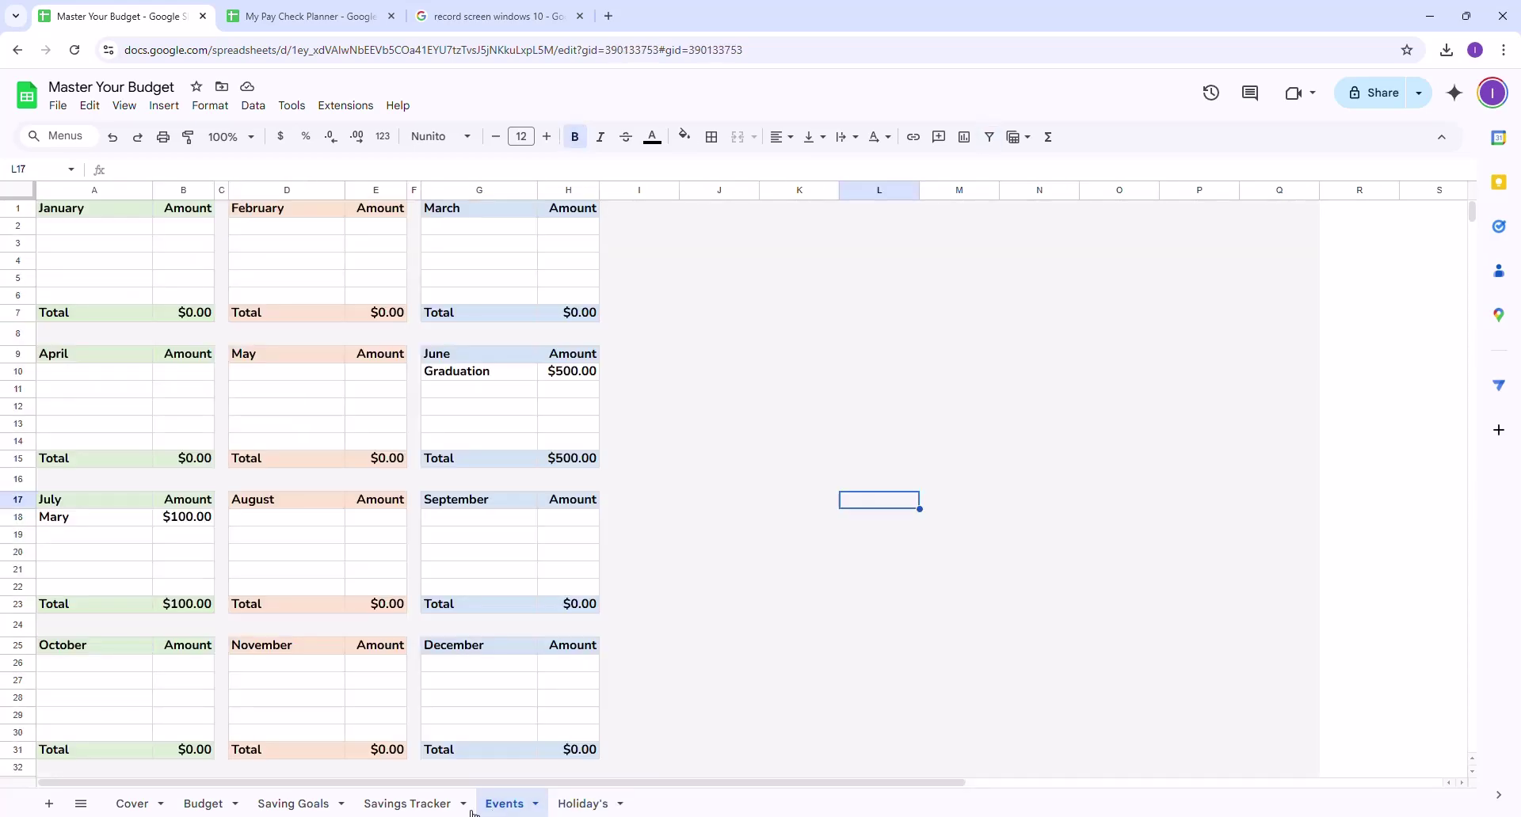
click(428, 805)
click(337, 806)
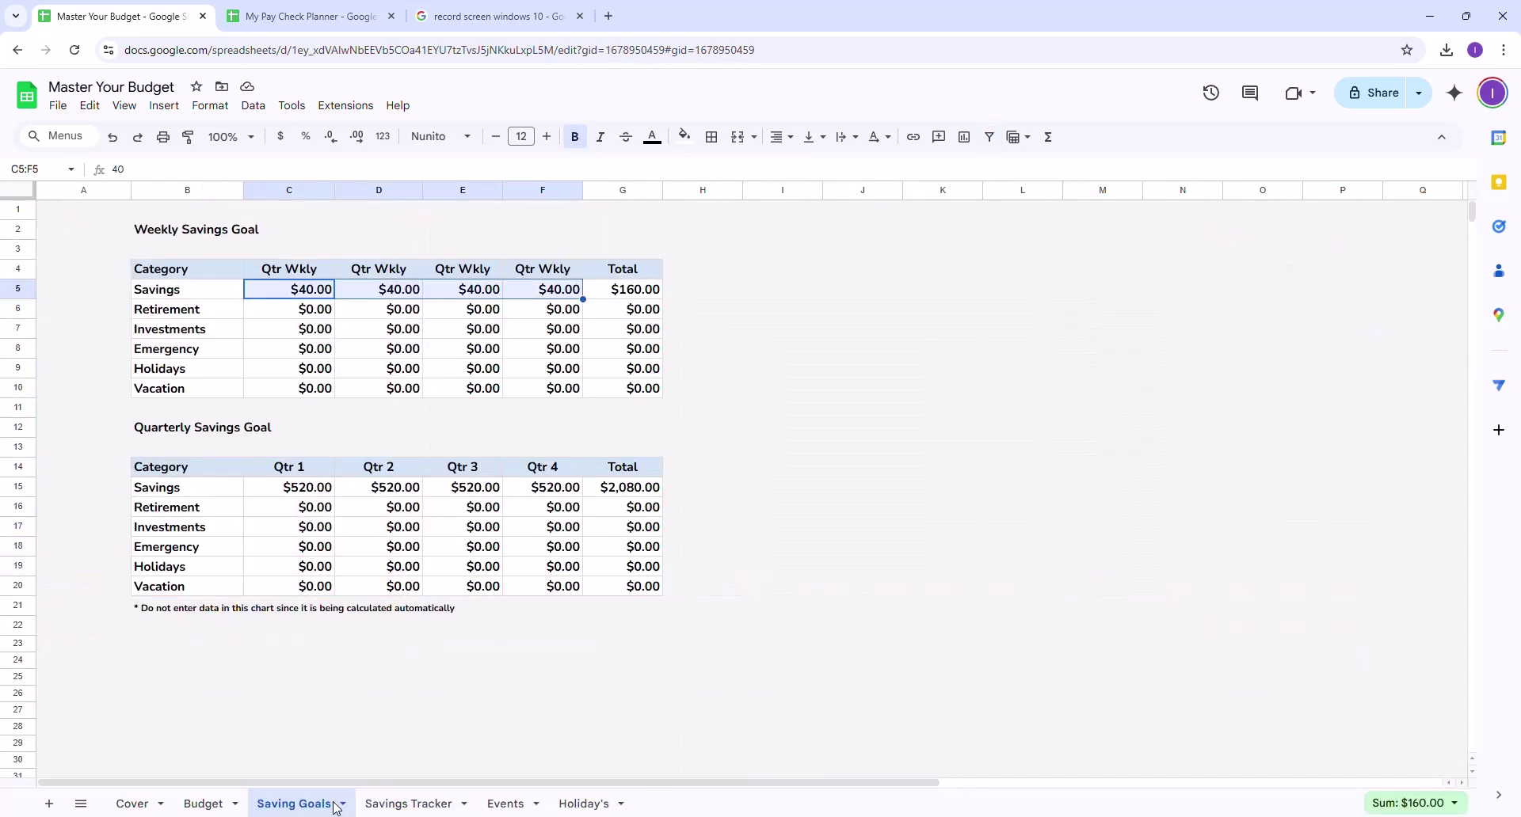
click(208, 804)
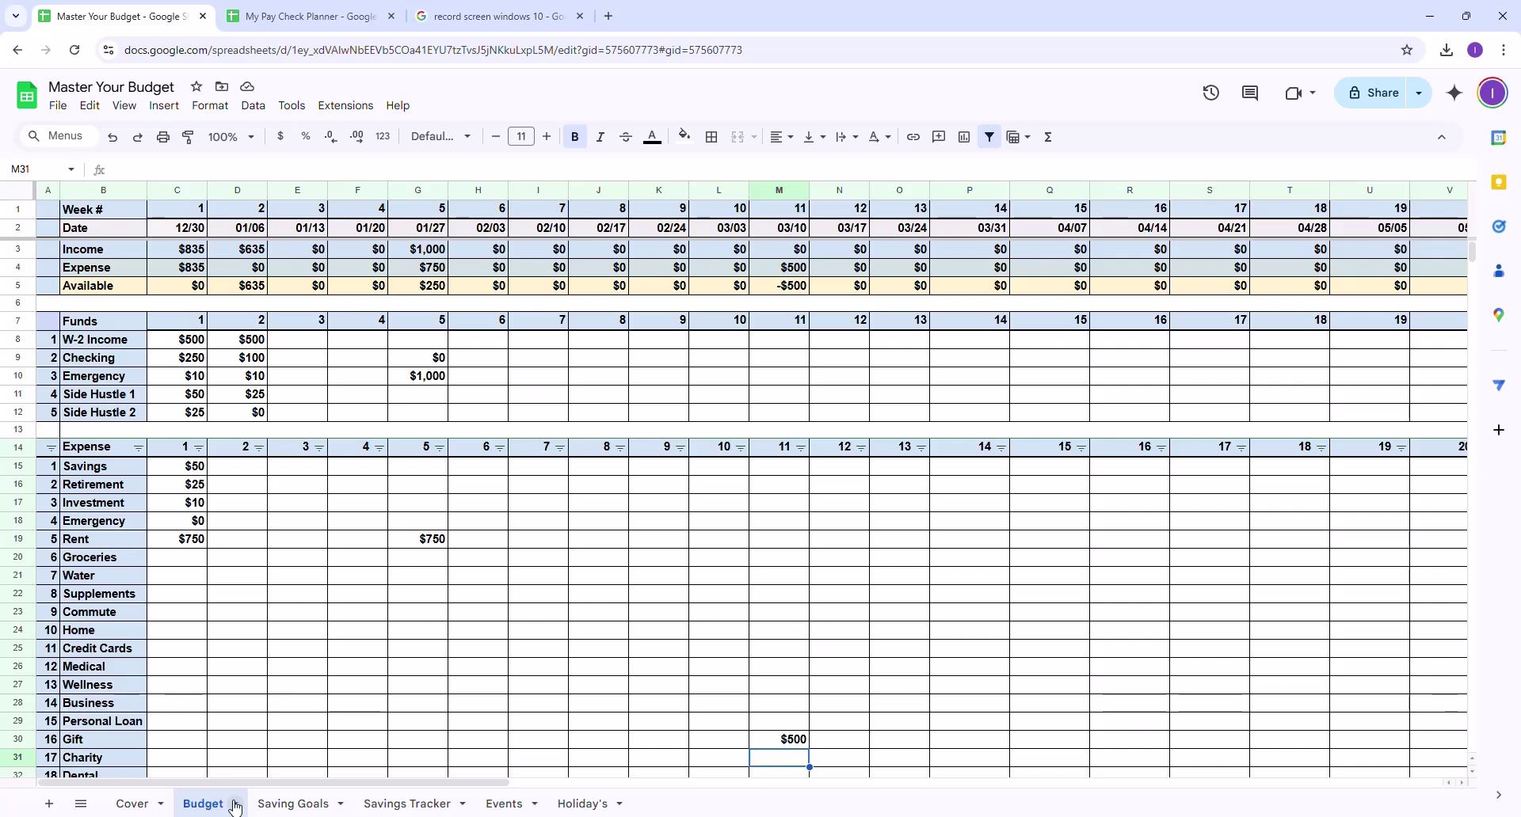
click(314, 810)
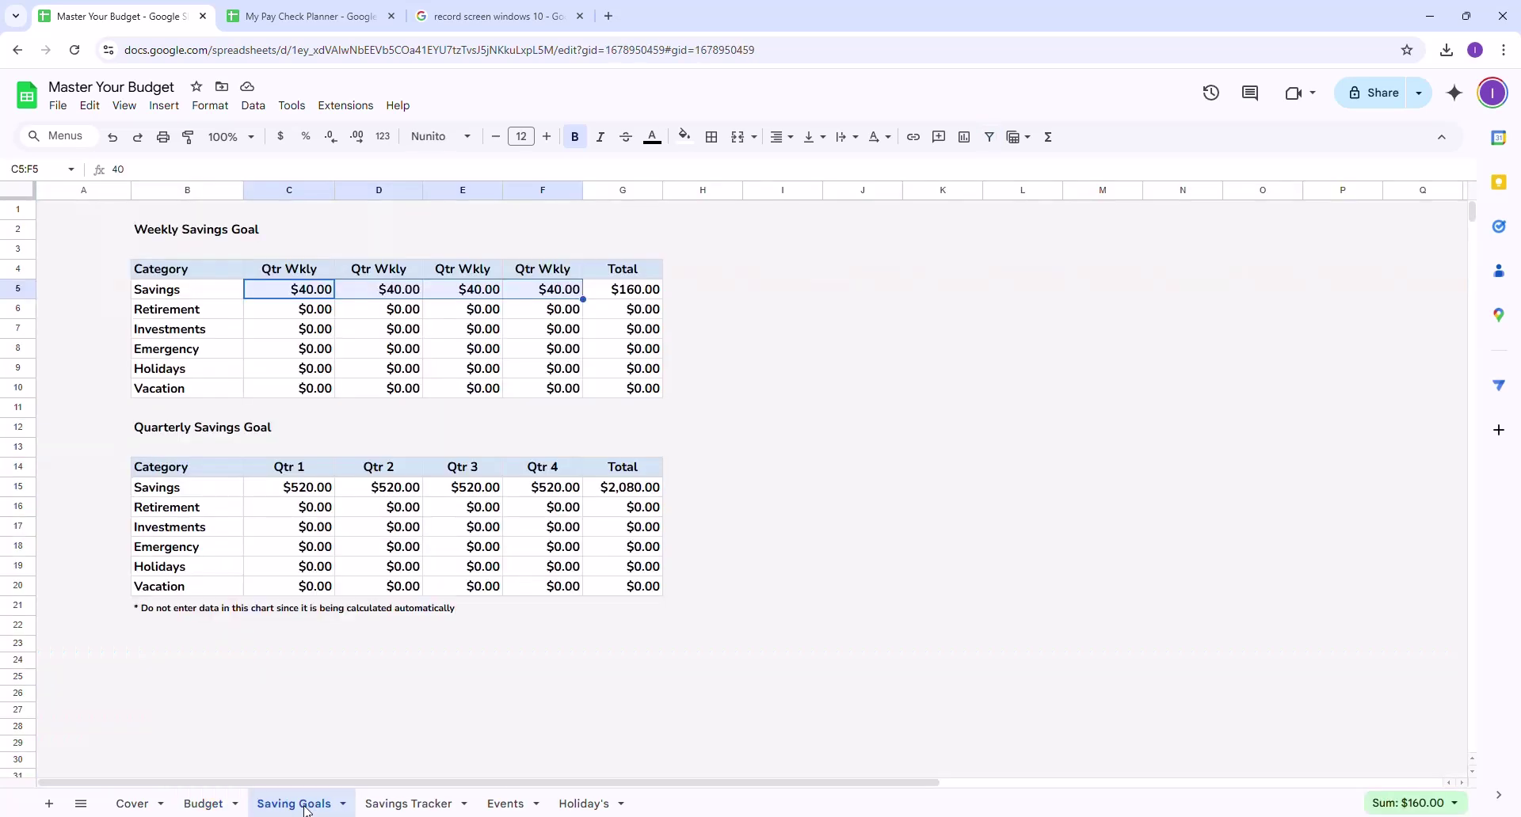
click(229, 808)
click(168, 808)
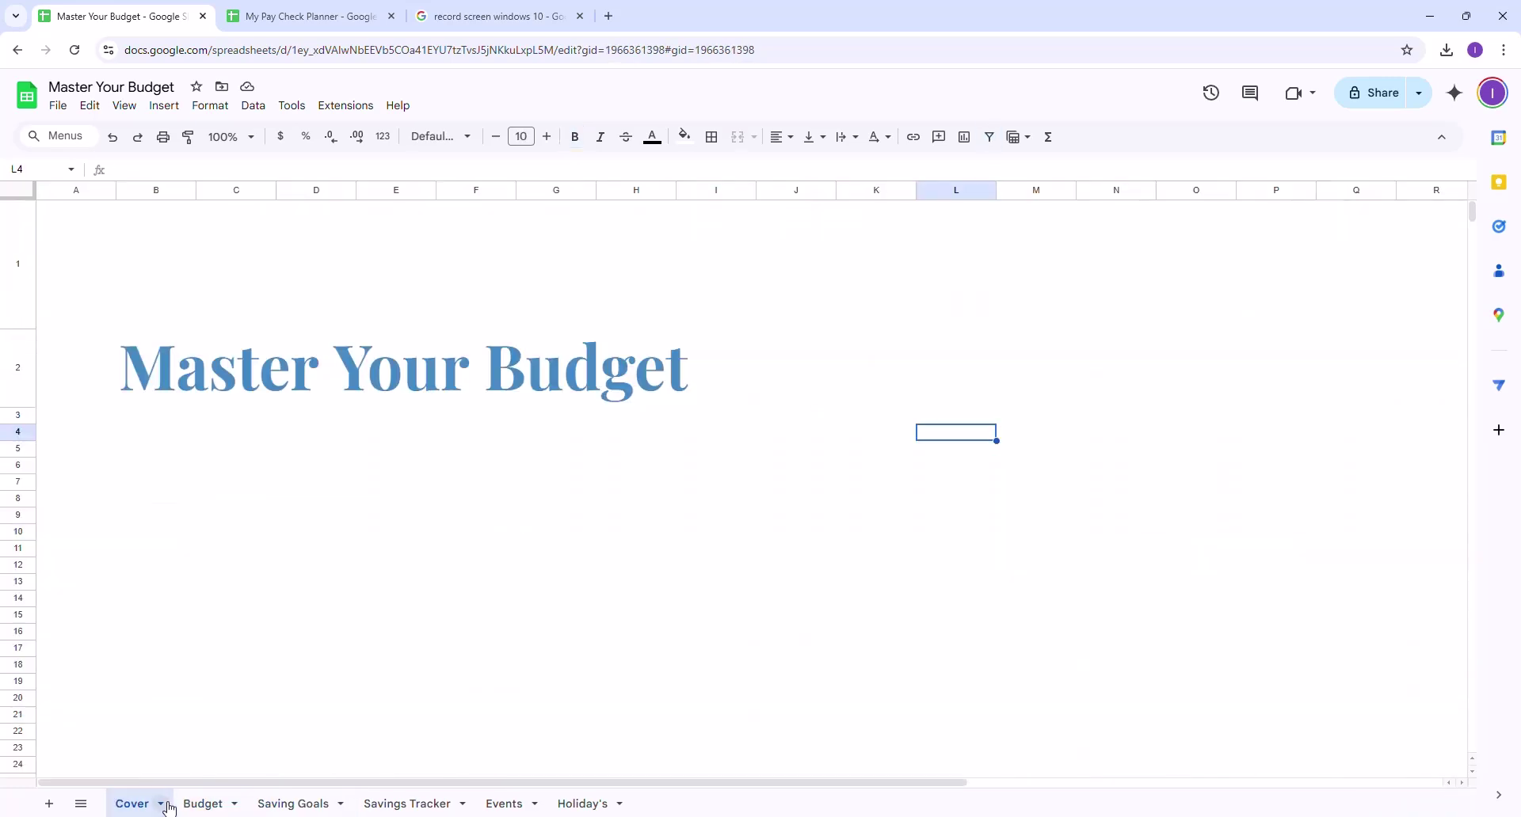
Look over the Budget, Saving Goals, Savings Tracker, Events and Holiday's sheets in order, and return to the Budget sheet
click(214, 806)
click(301, 806)
click(384, 808)
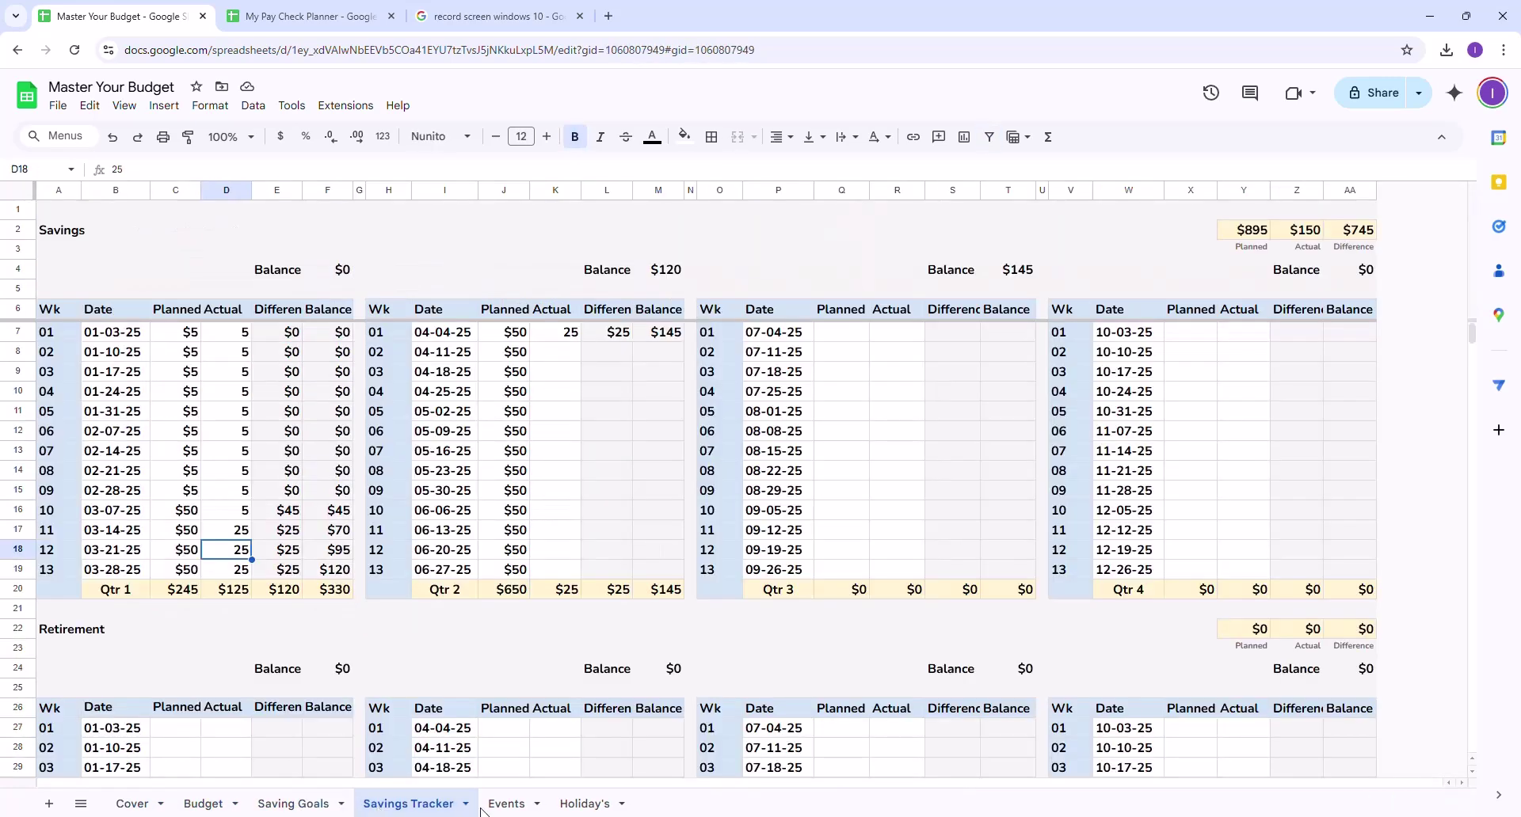
click(515, 807)
click(567, 808)
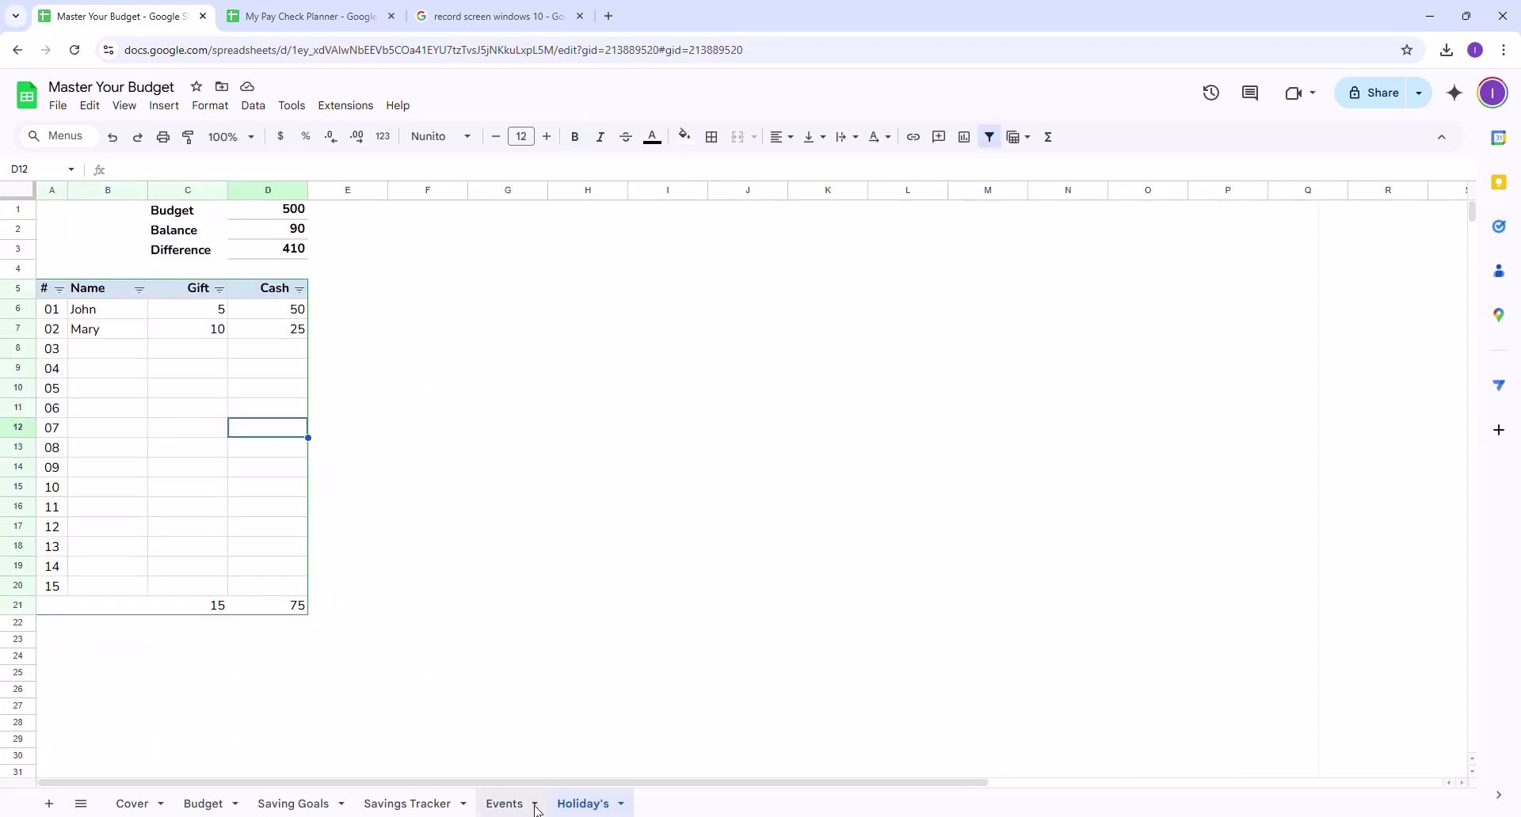
click(529, 806)
click(450, 806)
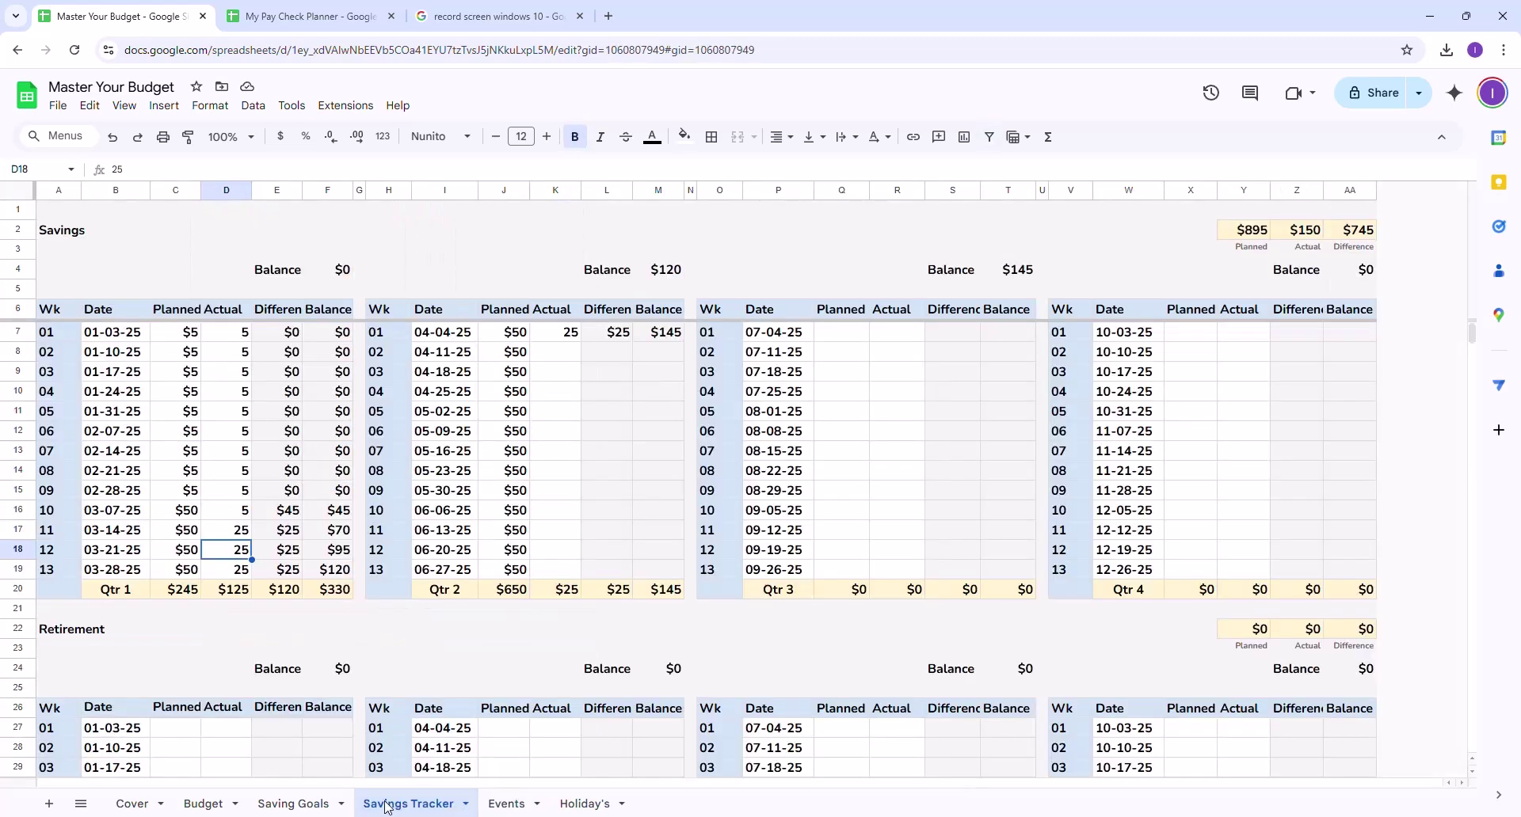
click(328, 808)
click(235, 805)
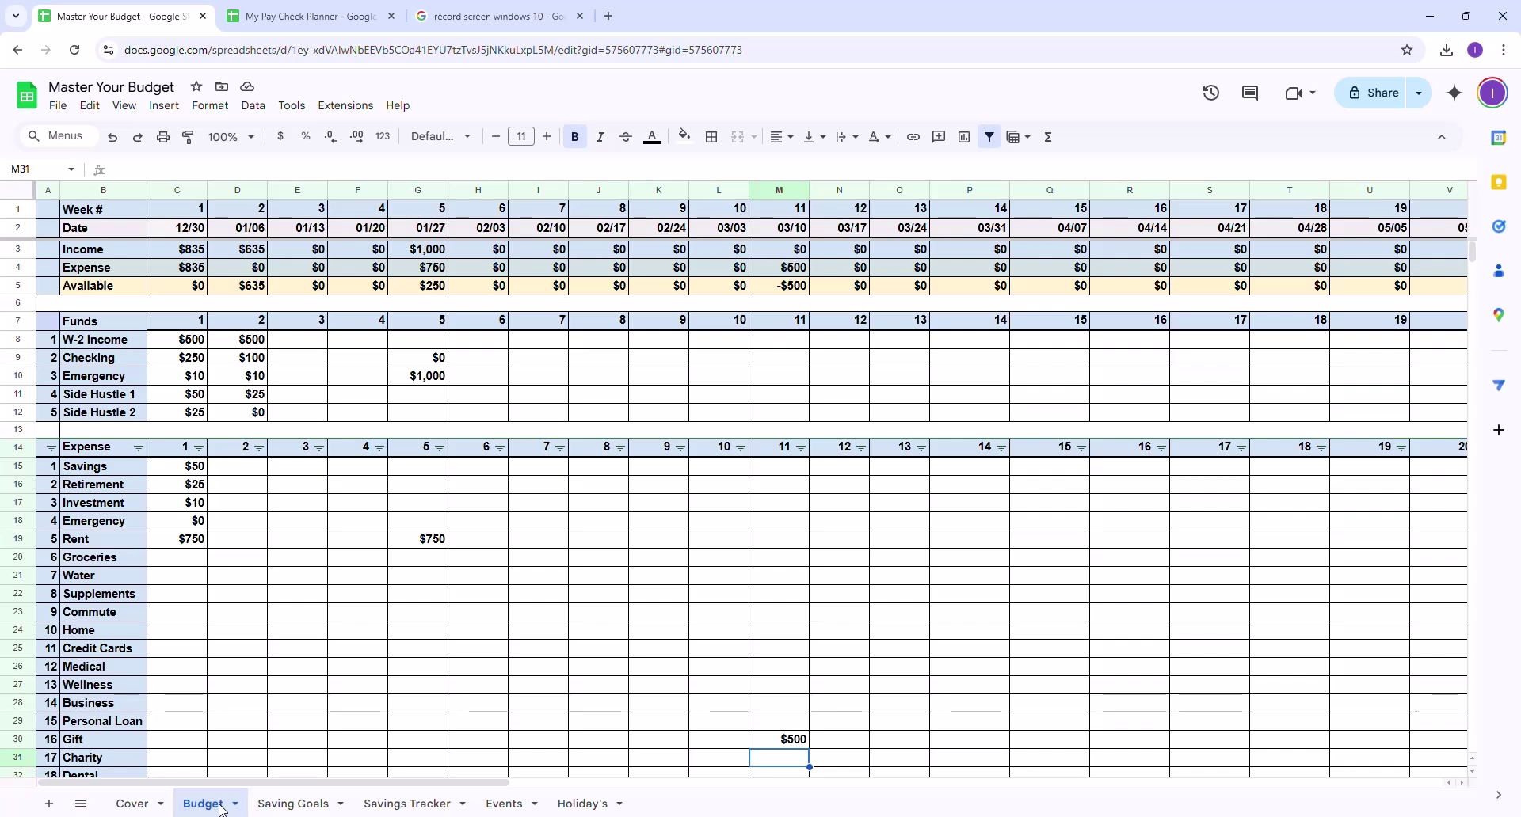